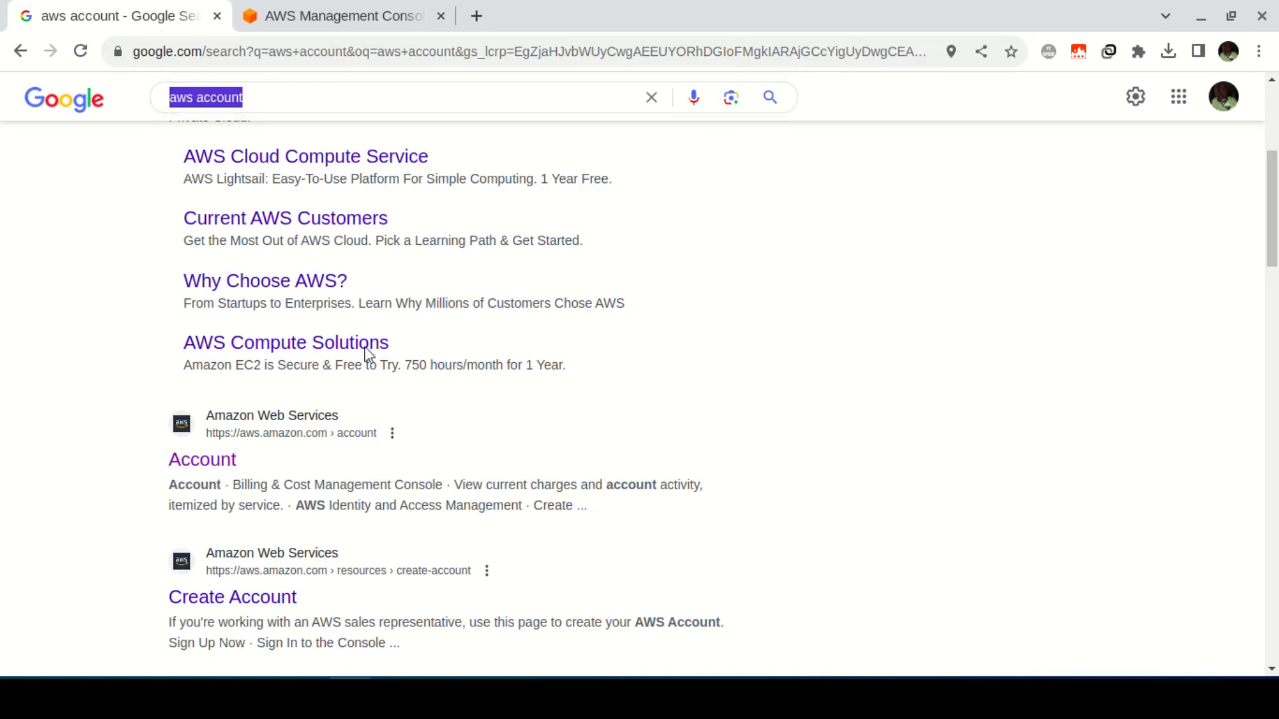
# Step: Open the AWS Account page from the search results and go to the console sign-in page
pyautogui.scroll(5, 367, 353)
pyautogui.scroll(-15, 369, 350)
pyautogui.scroll(8, 369, 348)
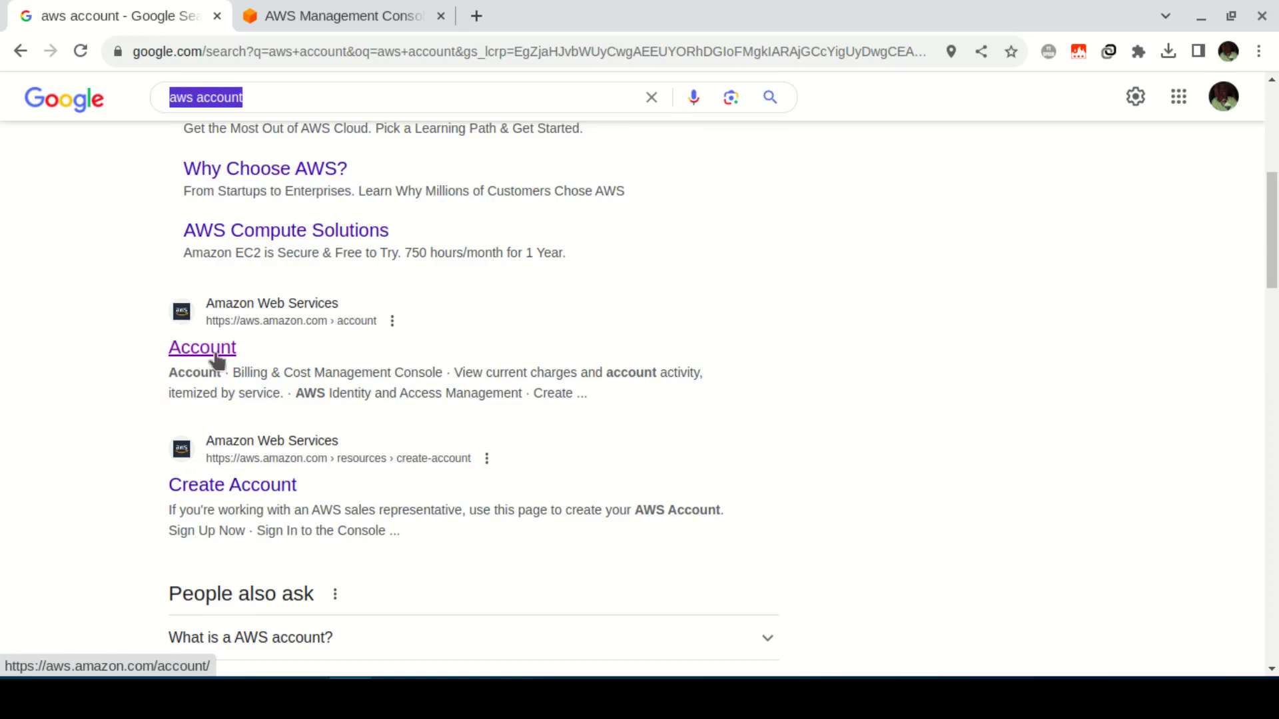
pyautogui.click(217, 360)
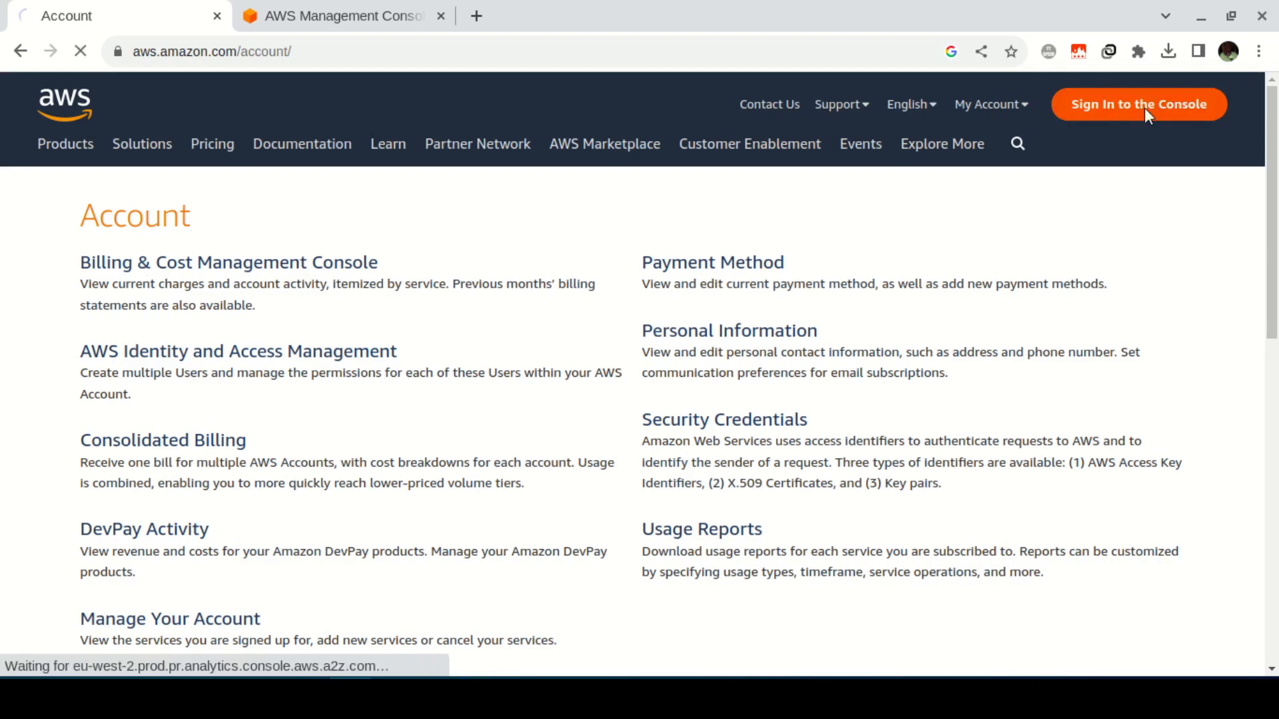
pyautogui.click(1145, 108)
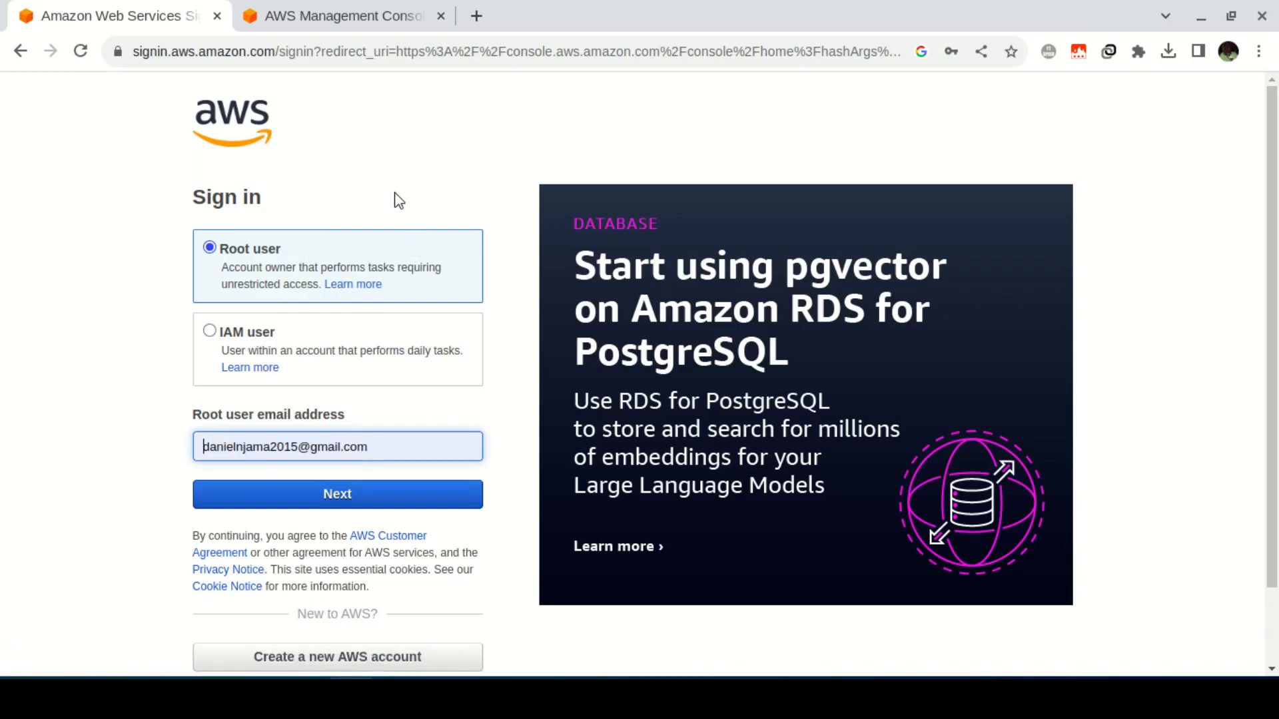
# Step: Sign in to the AWS console as root user with the prefilled root email address
pyautogui.scroll(-2, 406, 214)
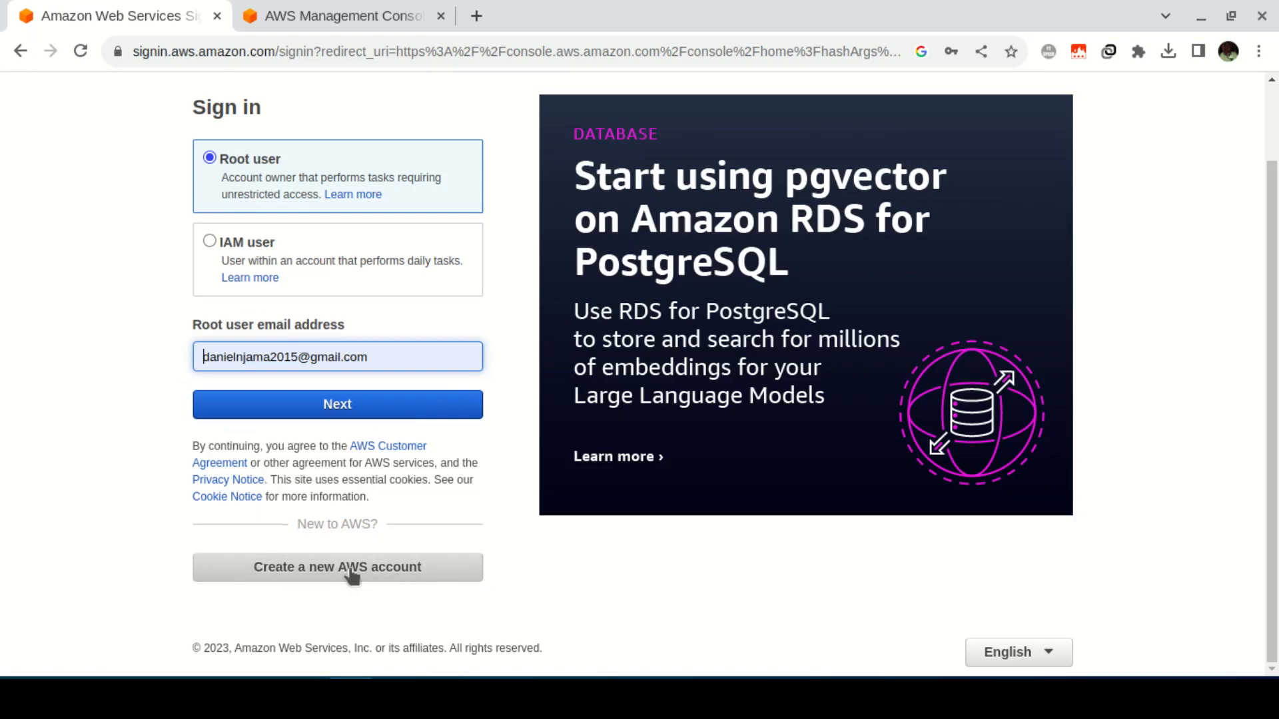
pyautogui.scroll(1, 353, 573)
pyautogui.scroll(1, 353, 572)
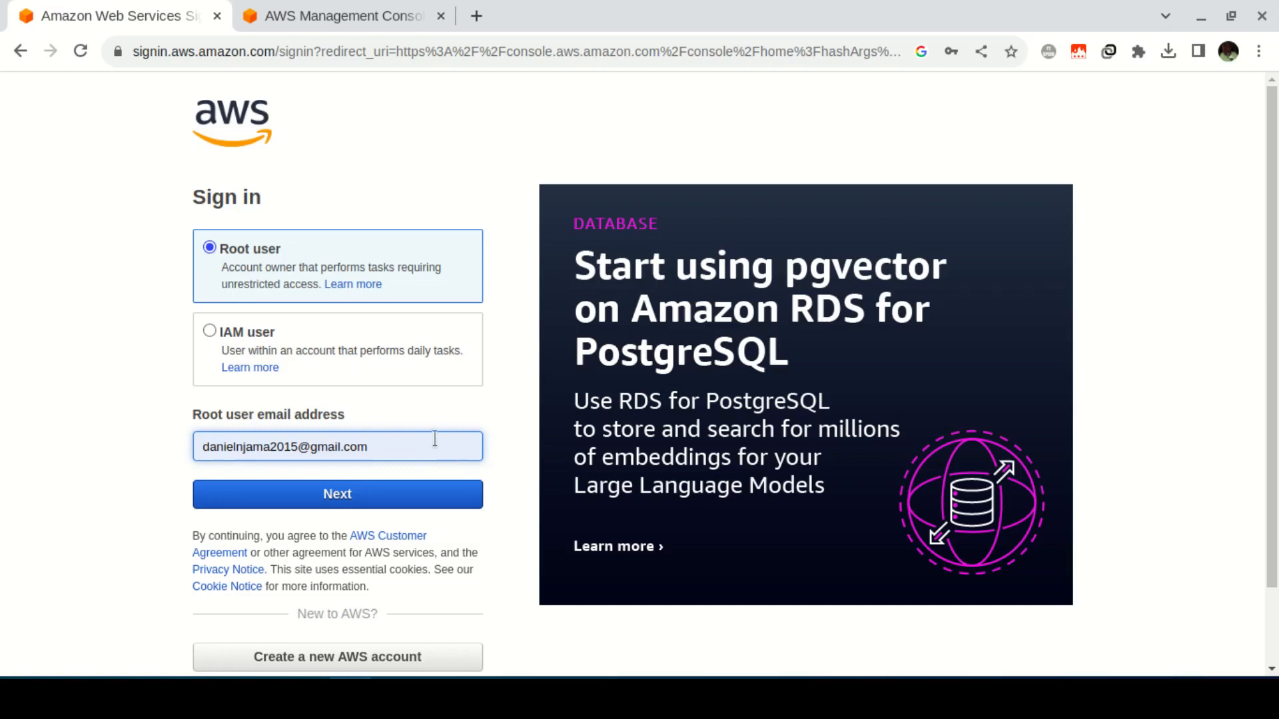
pyautogui.click(337, 349)
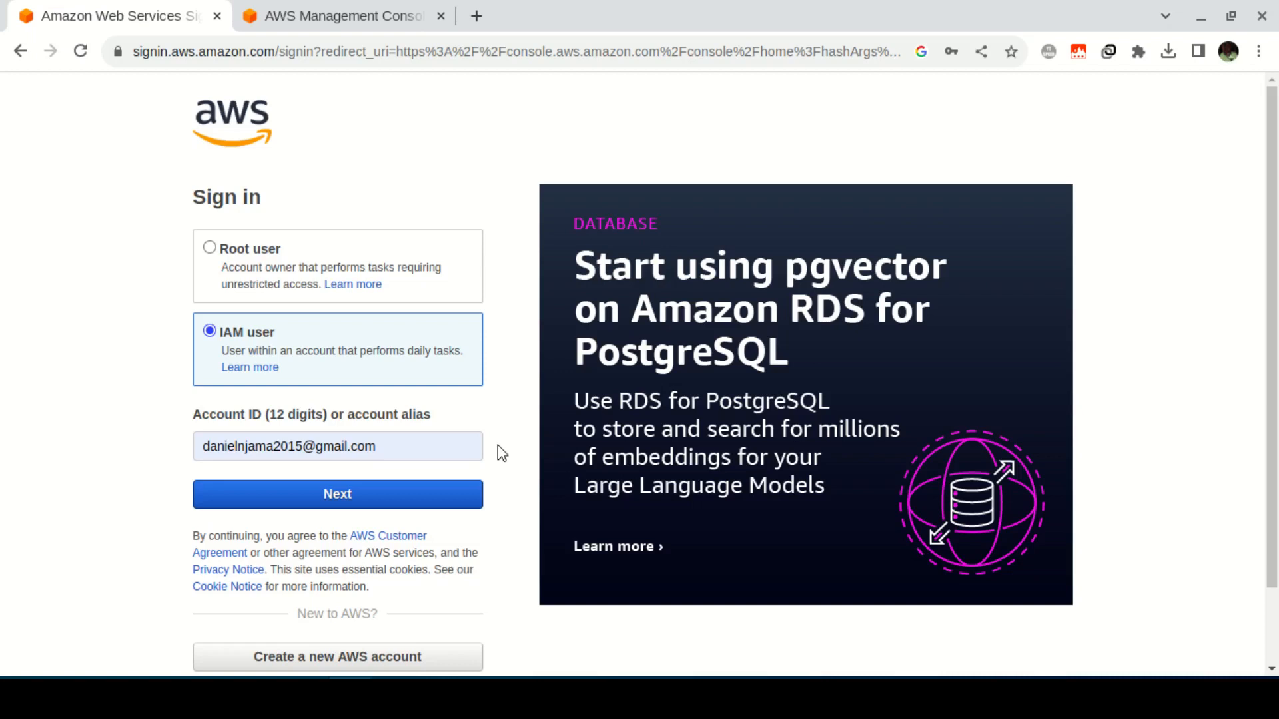
pyautogui.click(400, 265)
pyautogui.click(345, 508)
pyautogui.click(335, 360)
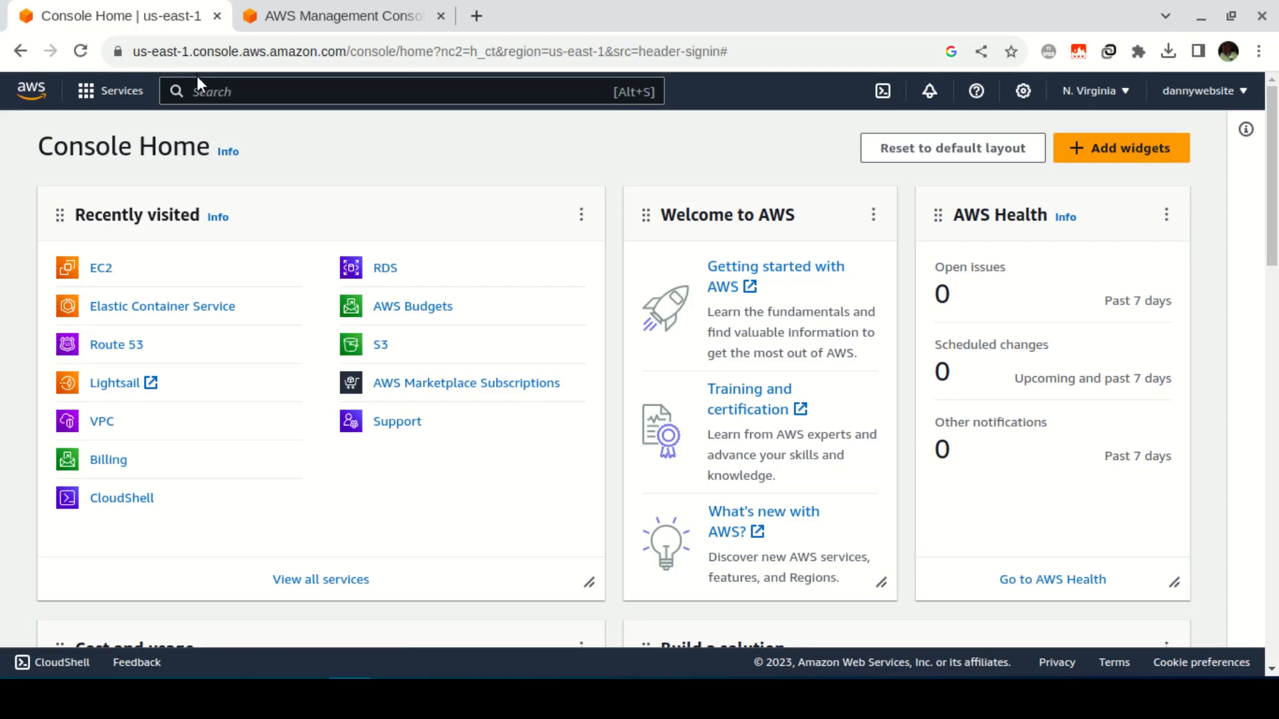
# Step: Browse the AWS service categories, search the console for EC2 and open the EC2 dashboard
pyautogui.click(92, 97)
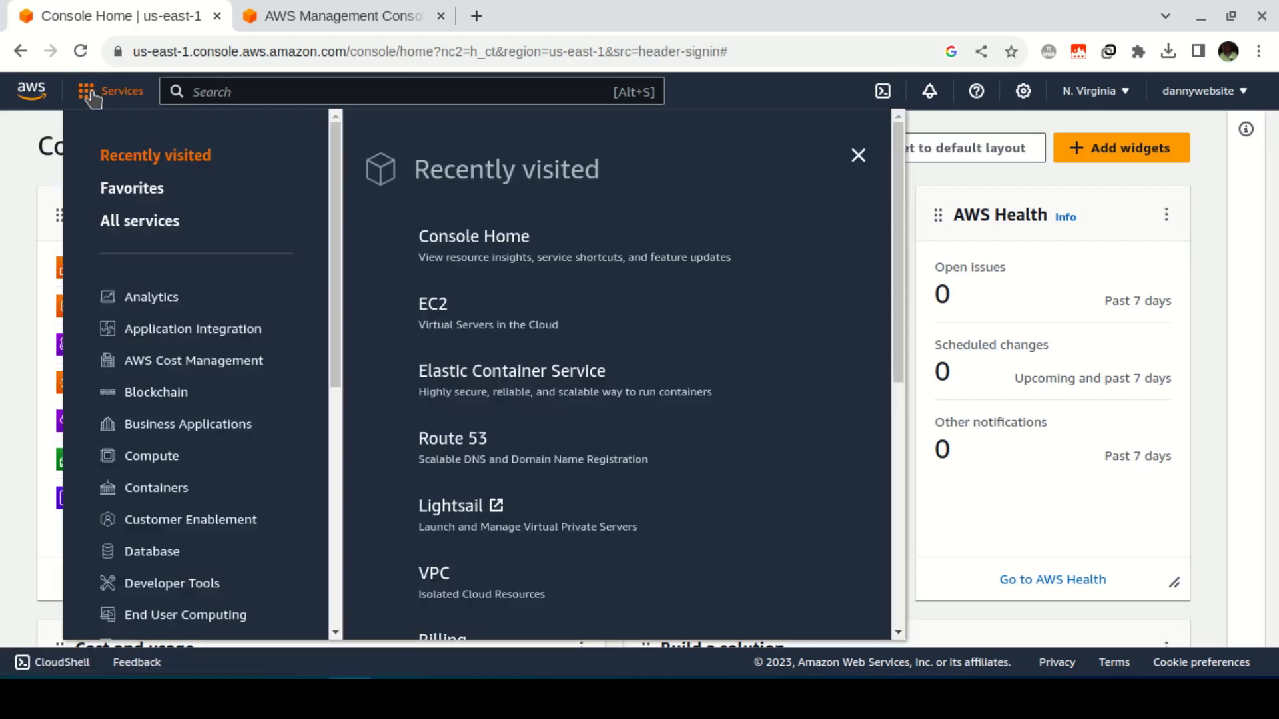
pyautogui.scroll(-7, 173, 313)
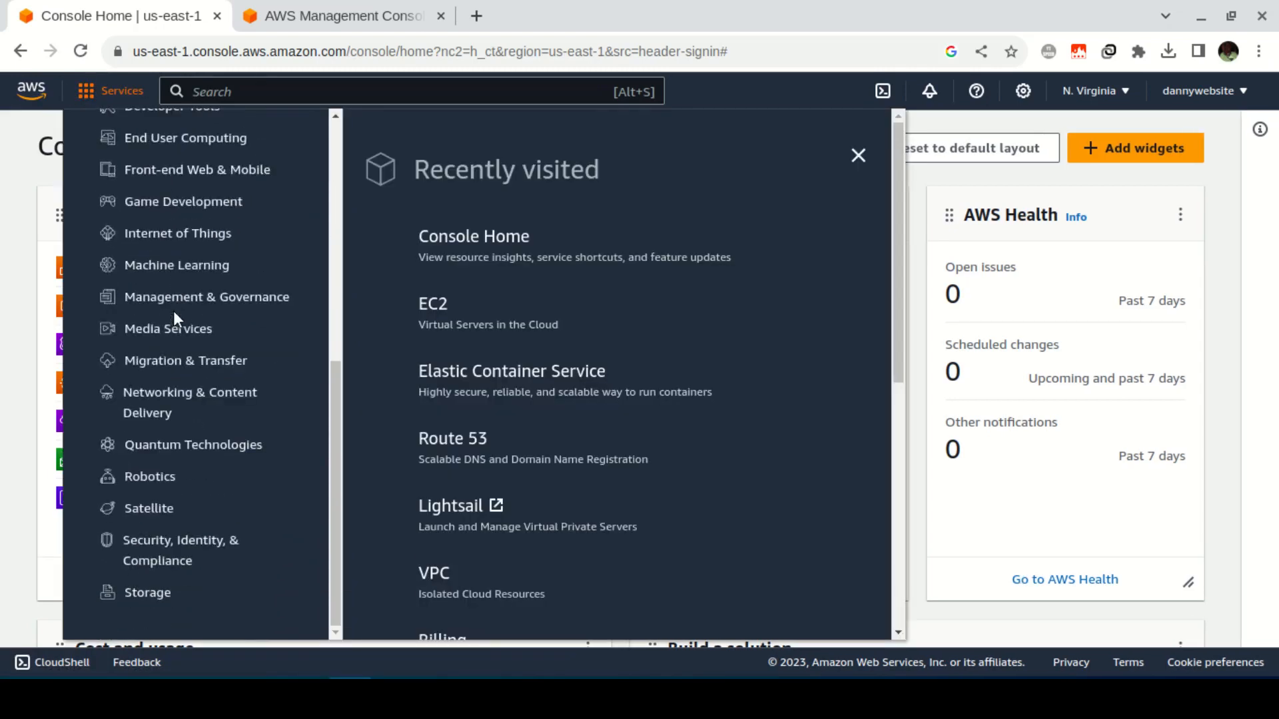
pyautogui.scroll(7, 173, 310)
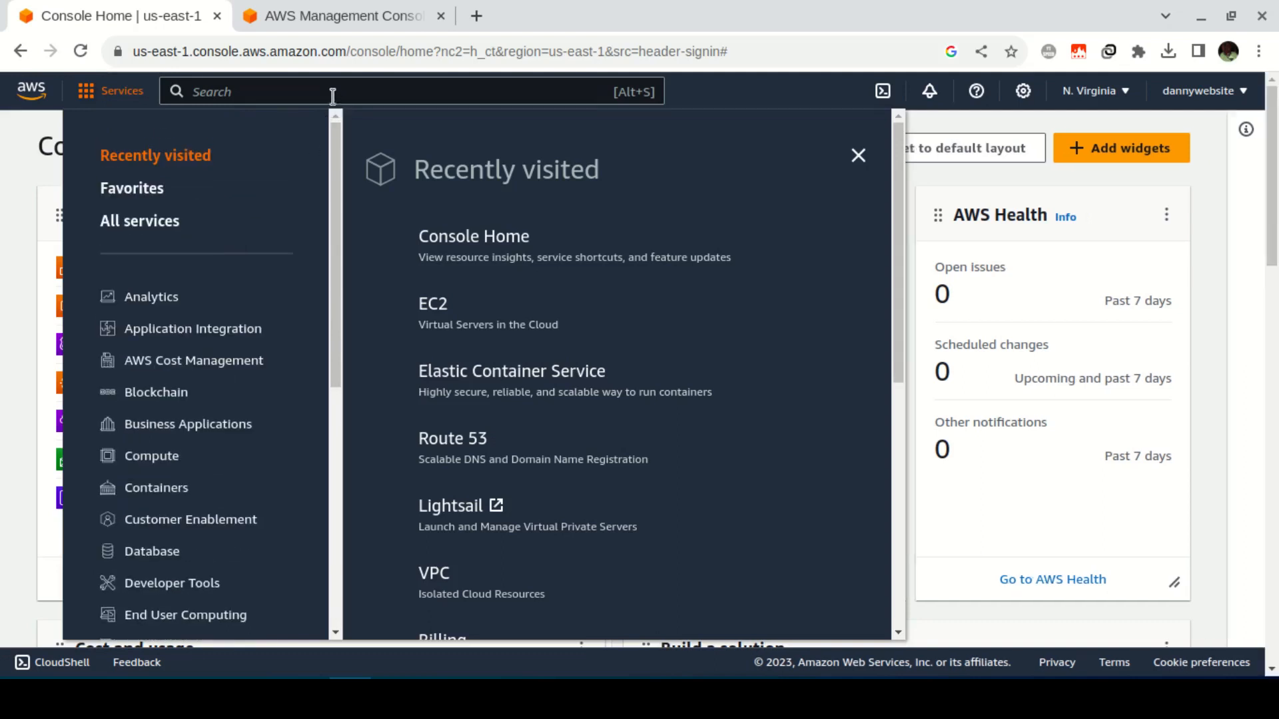
pyautogui.click(327, 92)
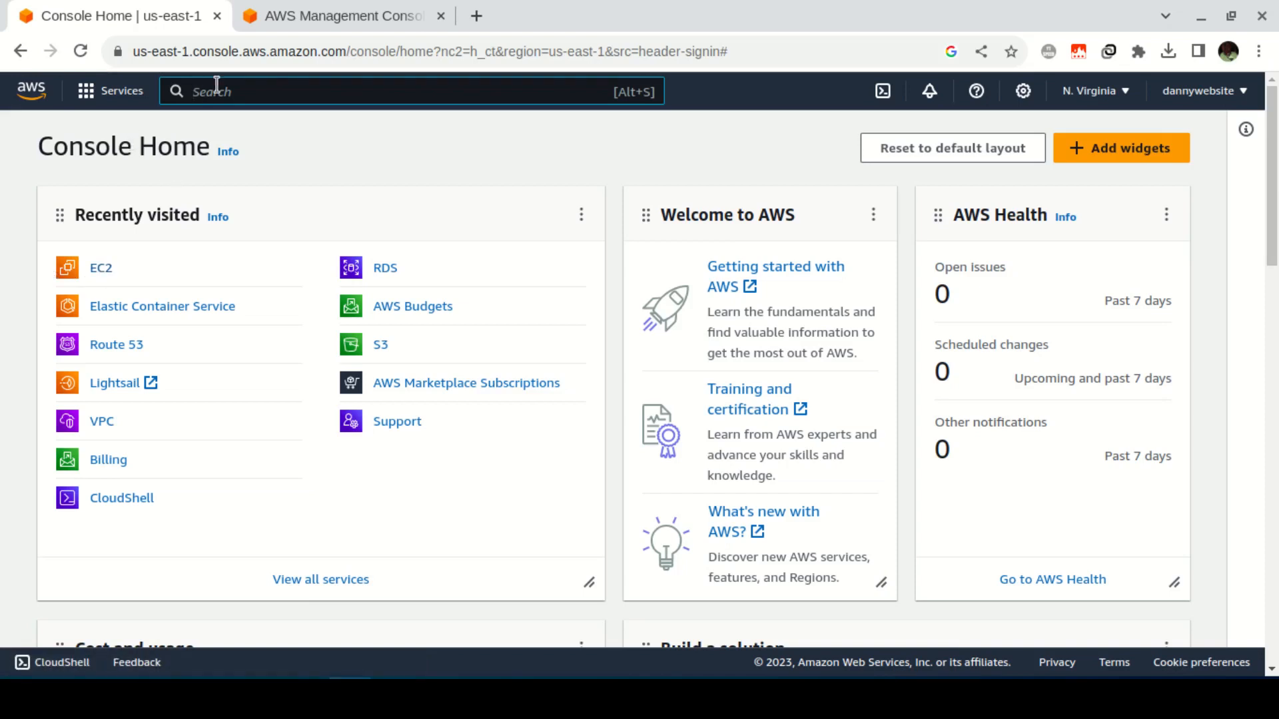
pyautogui.write('EC2')
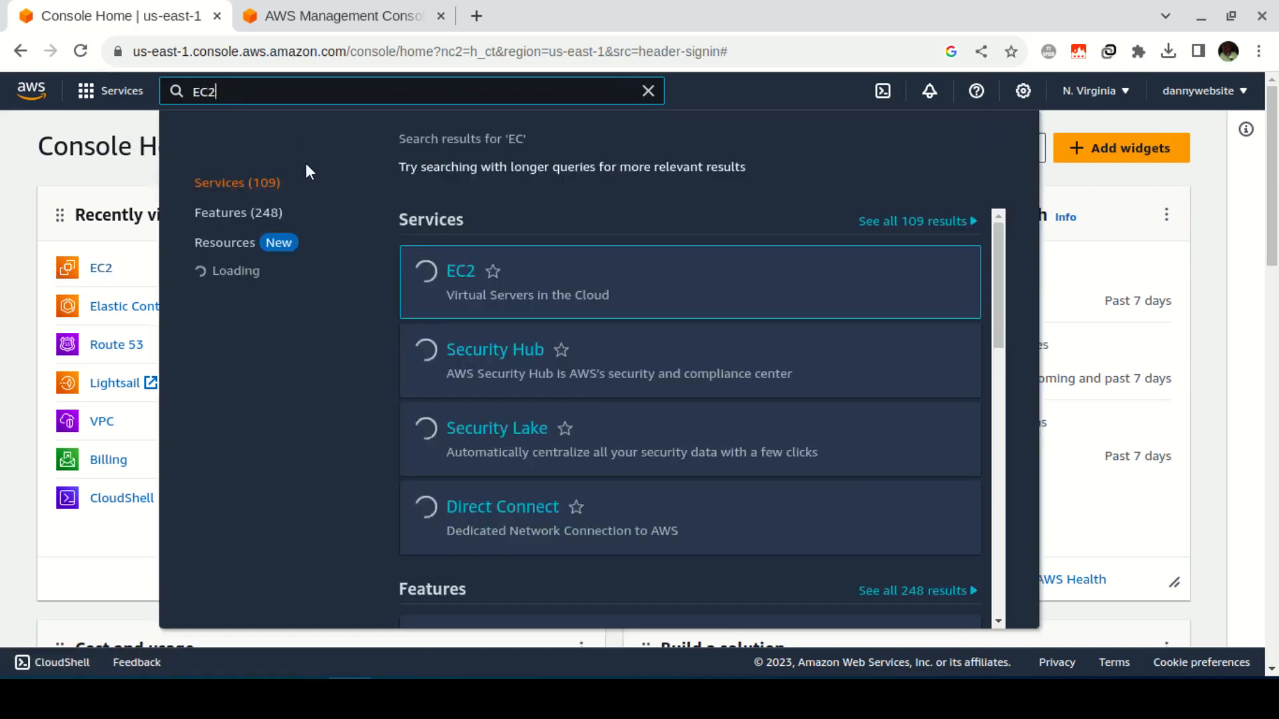
pyautogui.click(458, 276)
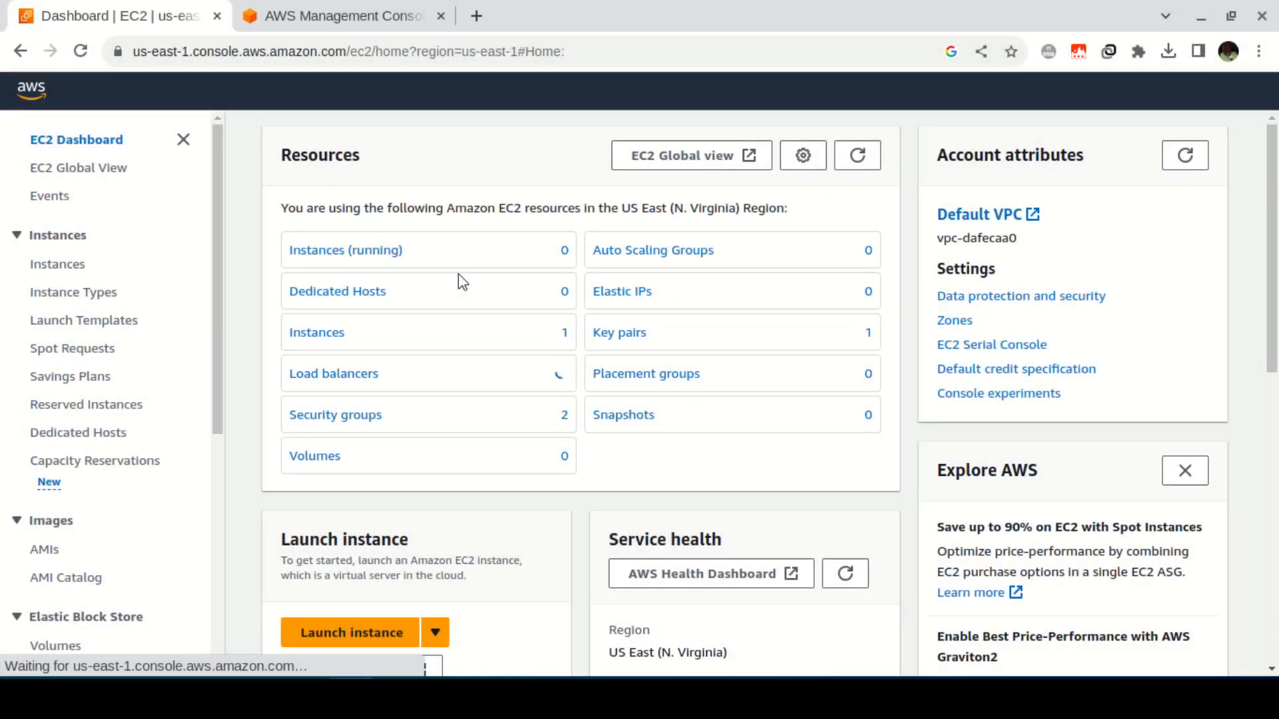
# Step: Open the list of running EC2 instances and look across its columns
pyautogui.click(319, 253)
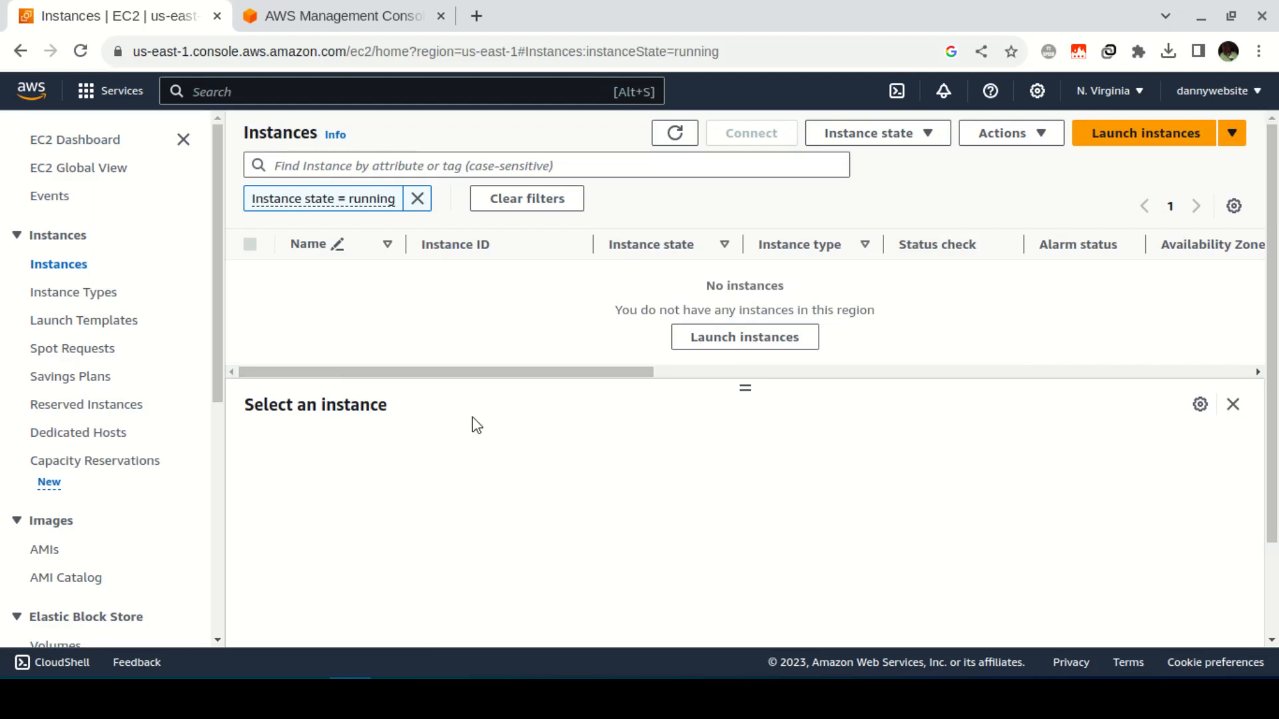
pyautogui.moveTo(451, 371); pyautogui.dragTo(677, 374)
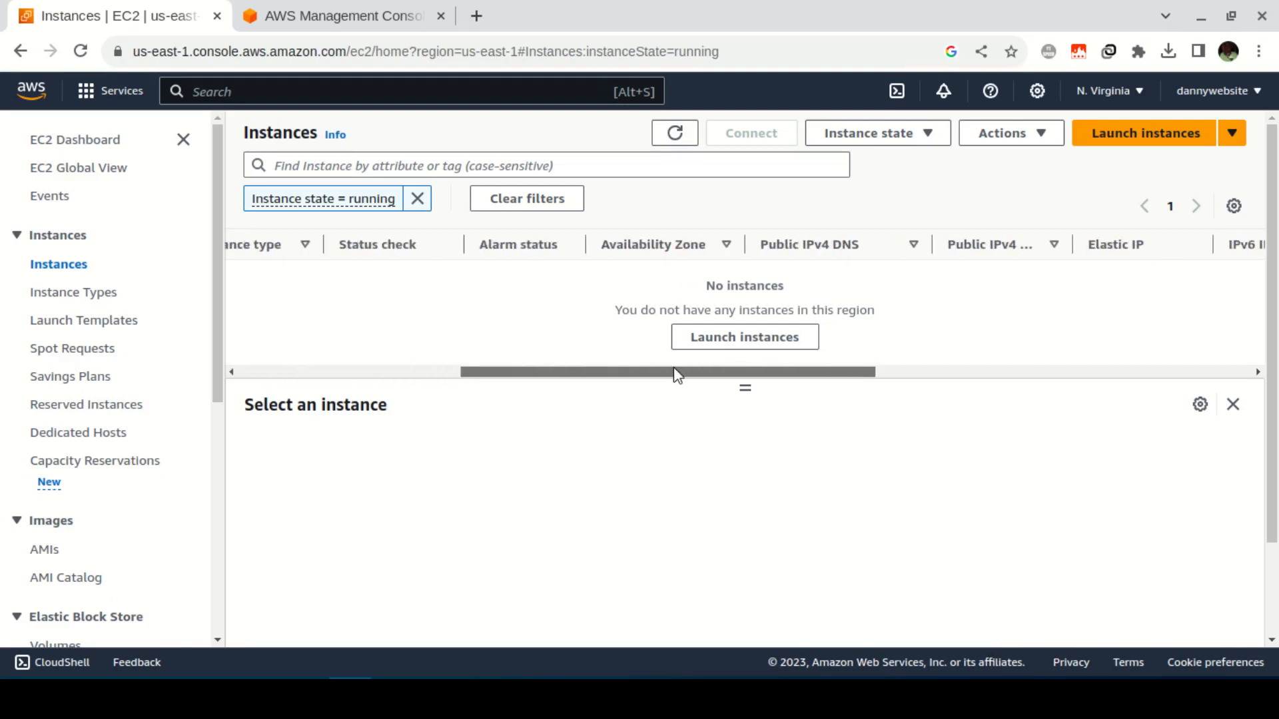
pyautogui.moveTo(801, 373); pyautogui.dragTo(337, 375)
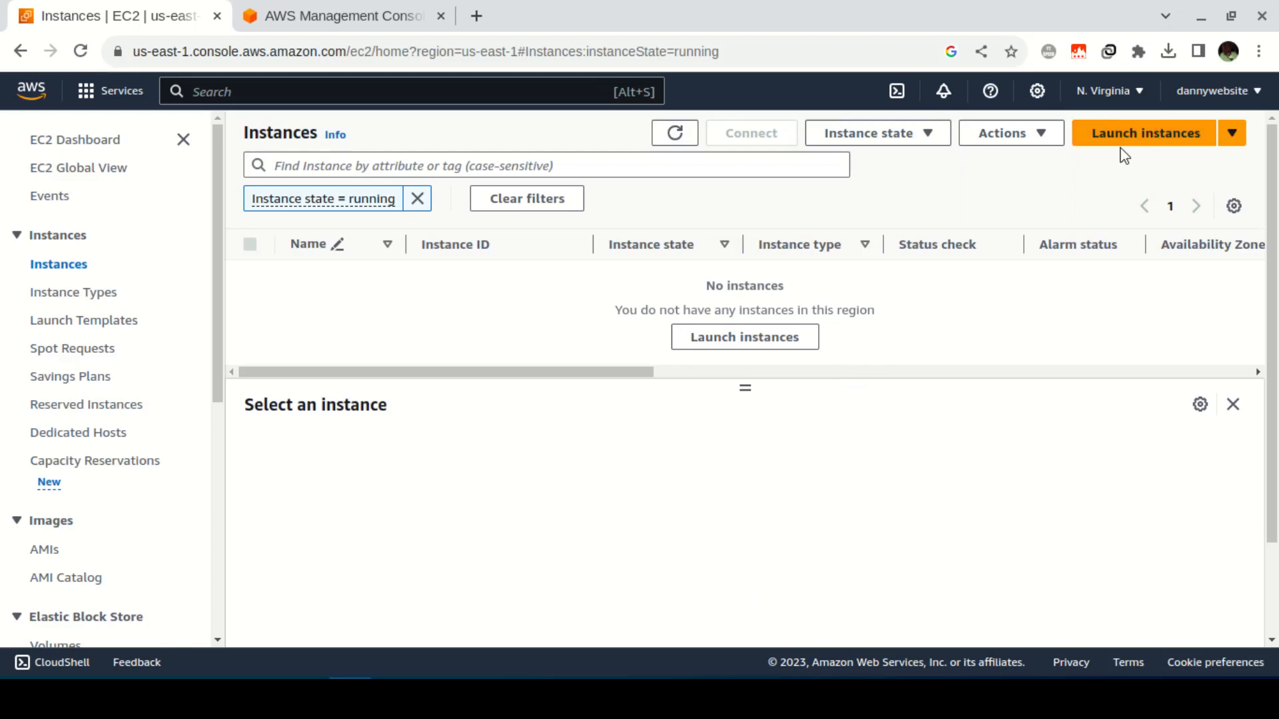
# Step: Start launching a new EC2 instance and name it "training instance"
pyautogui.click(1141, 133)
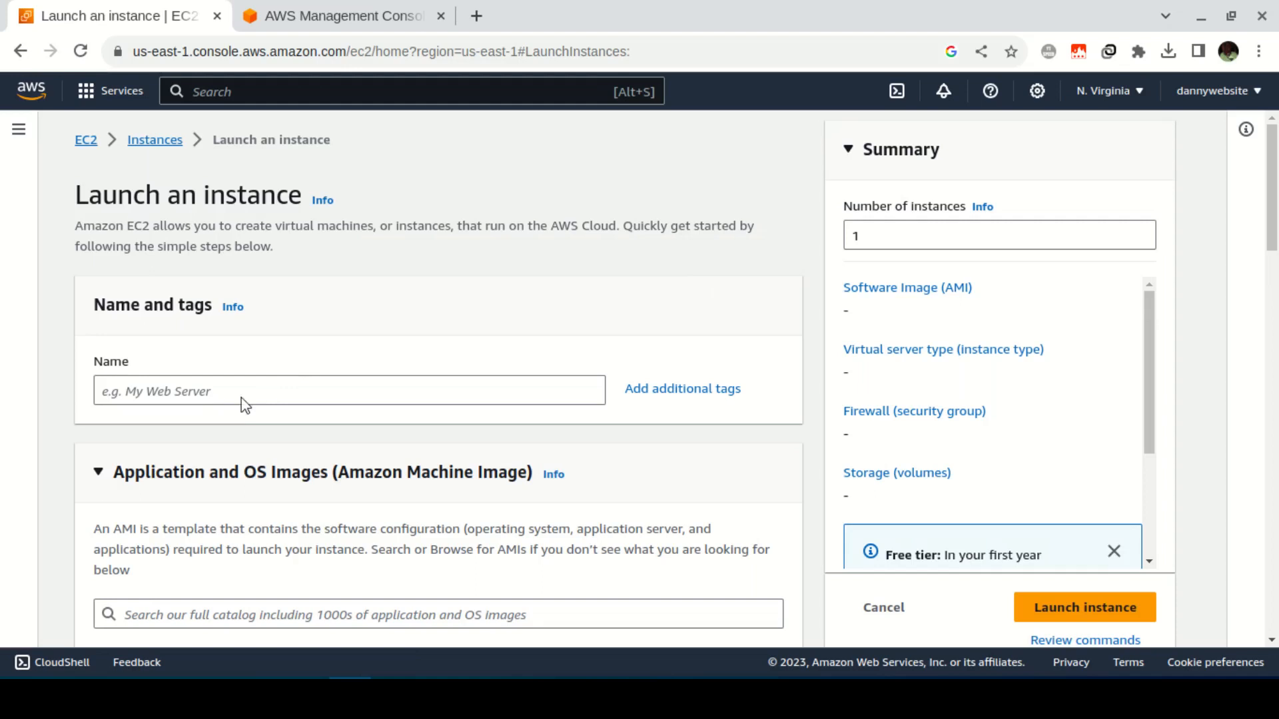
pyautogui.click(138, 391)
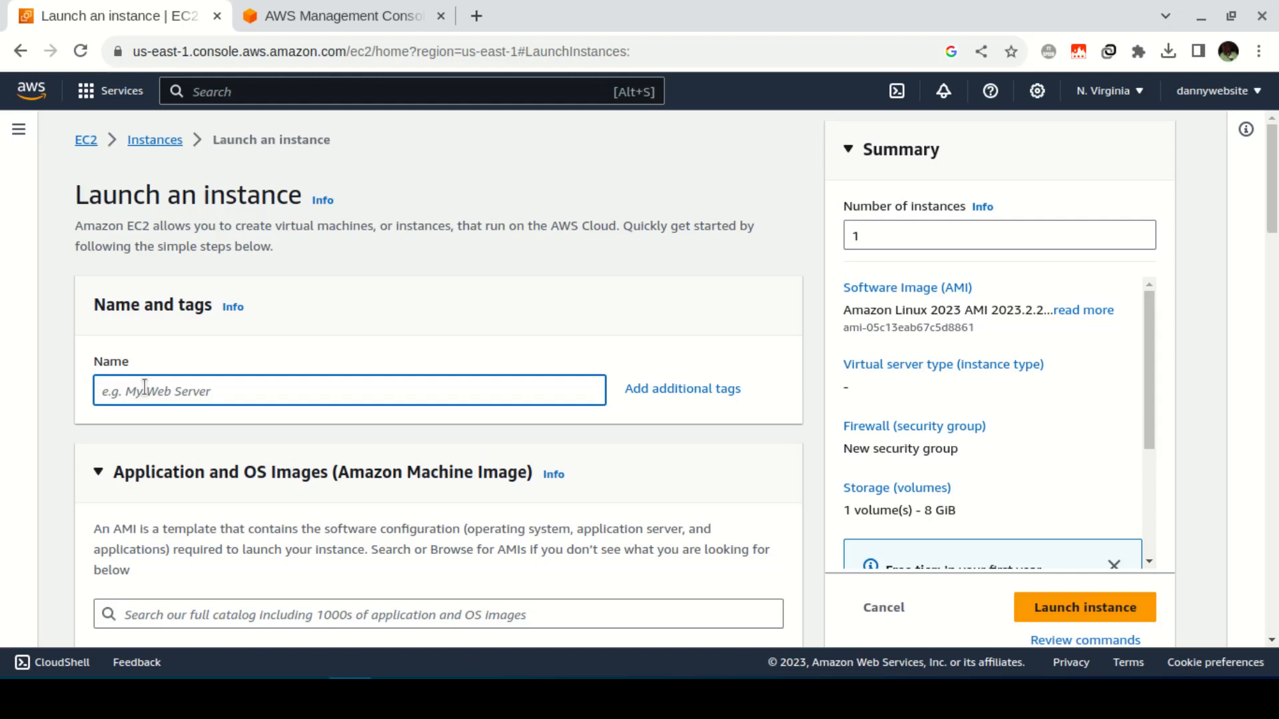
pyautogui.write('training instance')
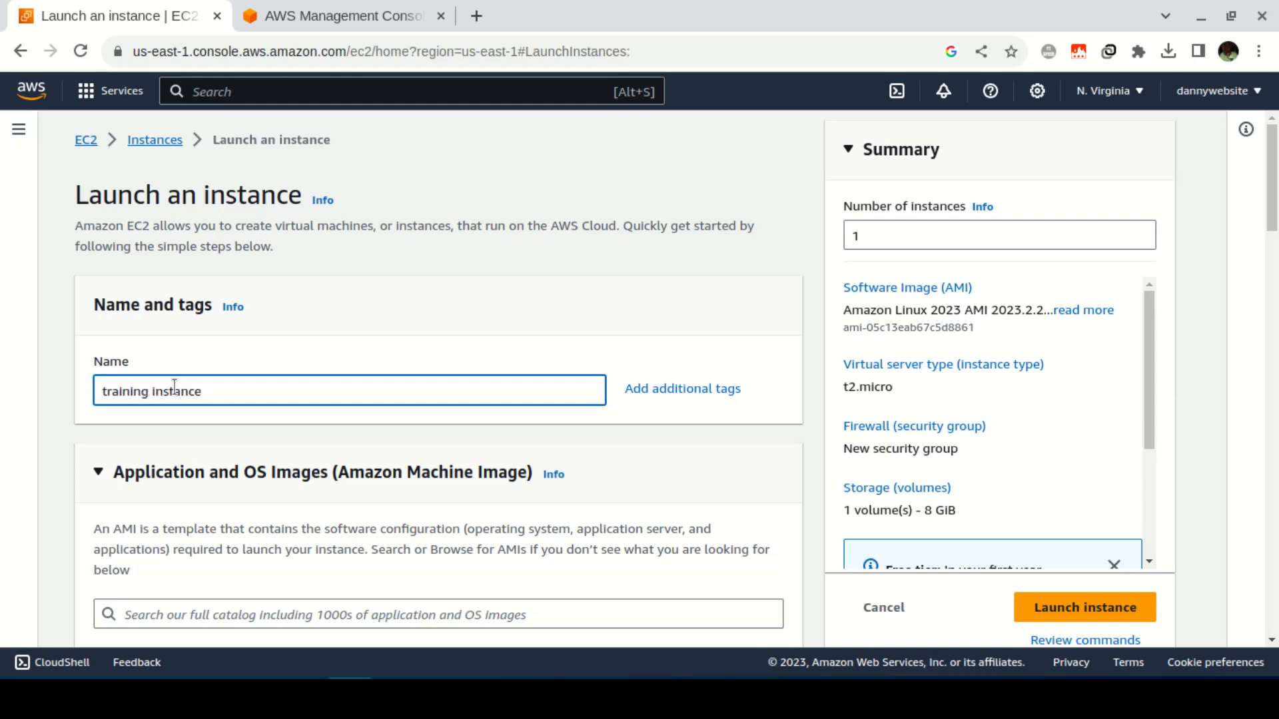
# Step: Choose Ubuntu as the operating system, keeping the Ubuntu Server 22.04 LTS (HVM), SSD Volume Type image
pyautogui.scroll(-2, 299, 431)
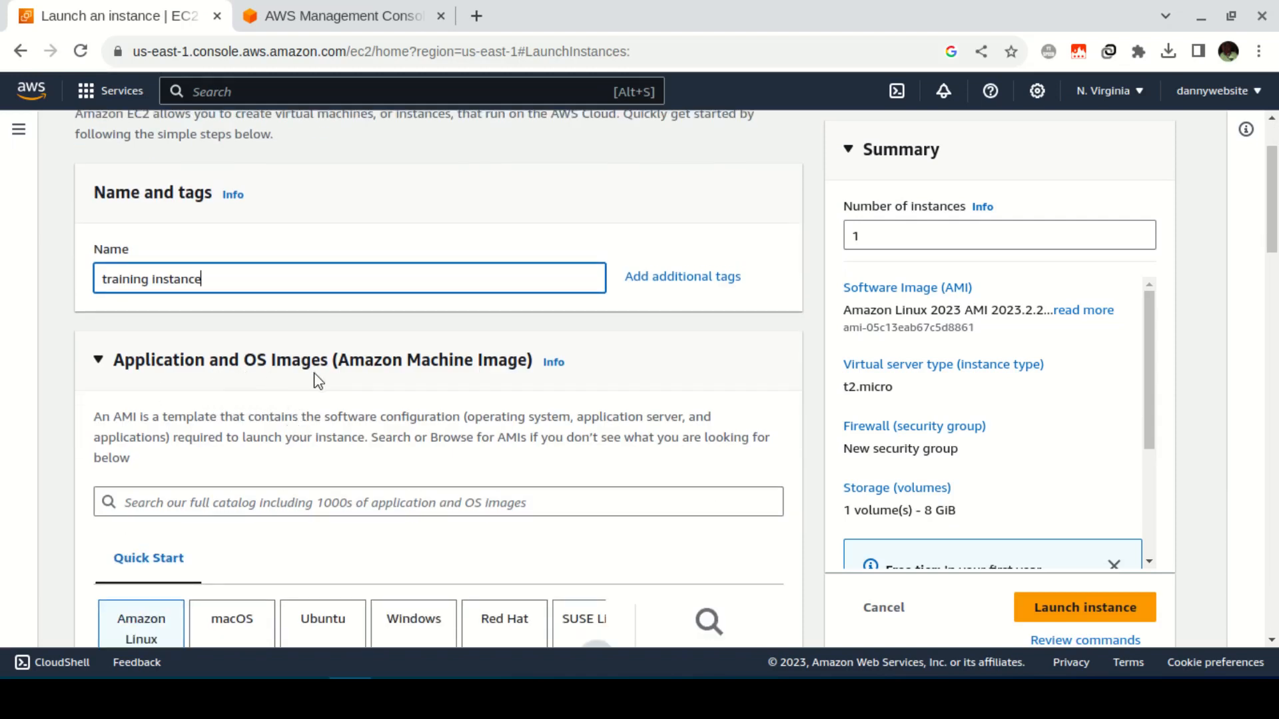
pyautogui.scroll(-3, 366, 374)
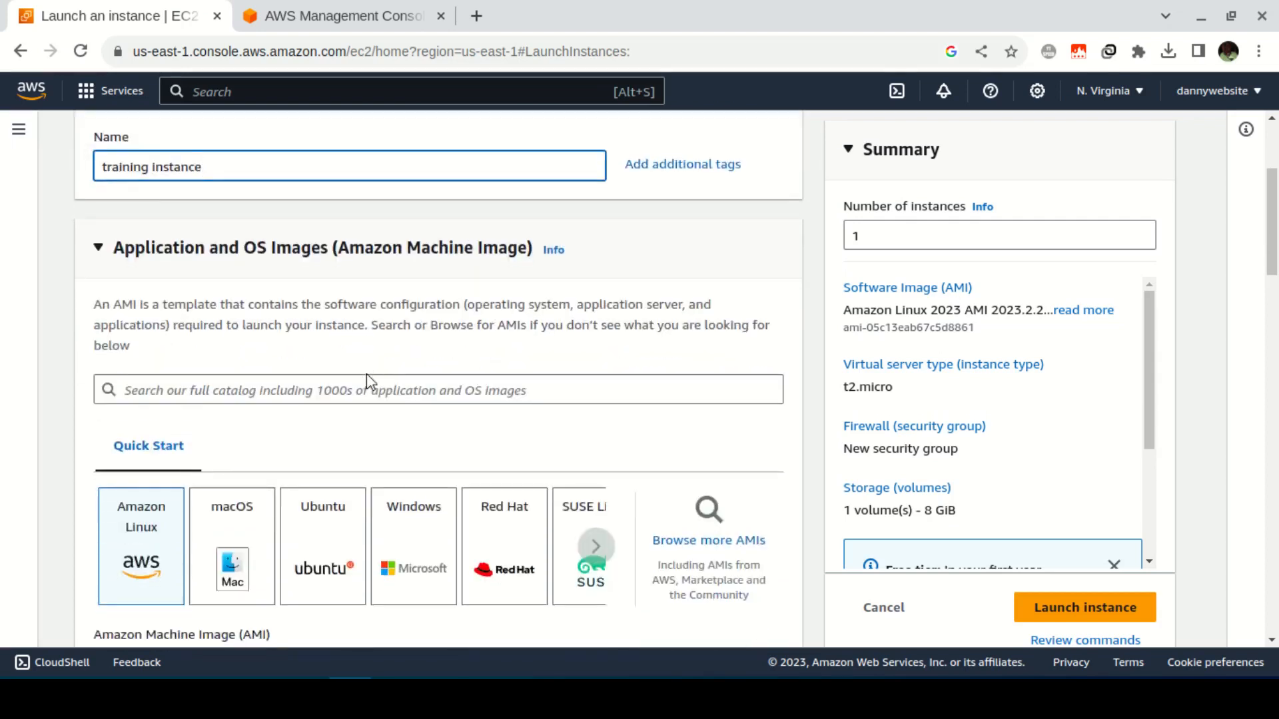
pyautogui.scroll(-1, 370, 383)
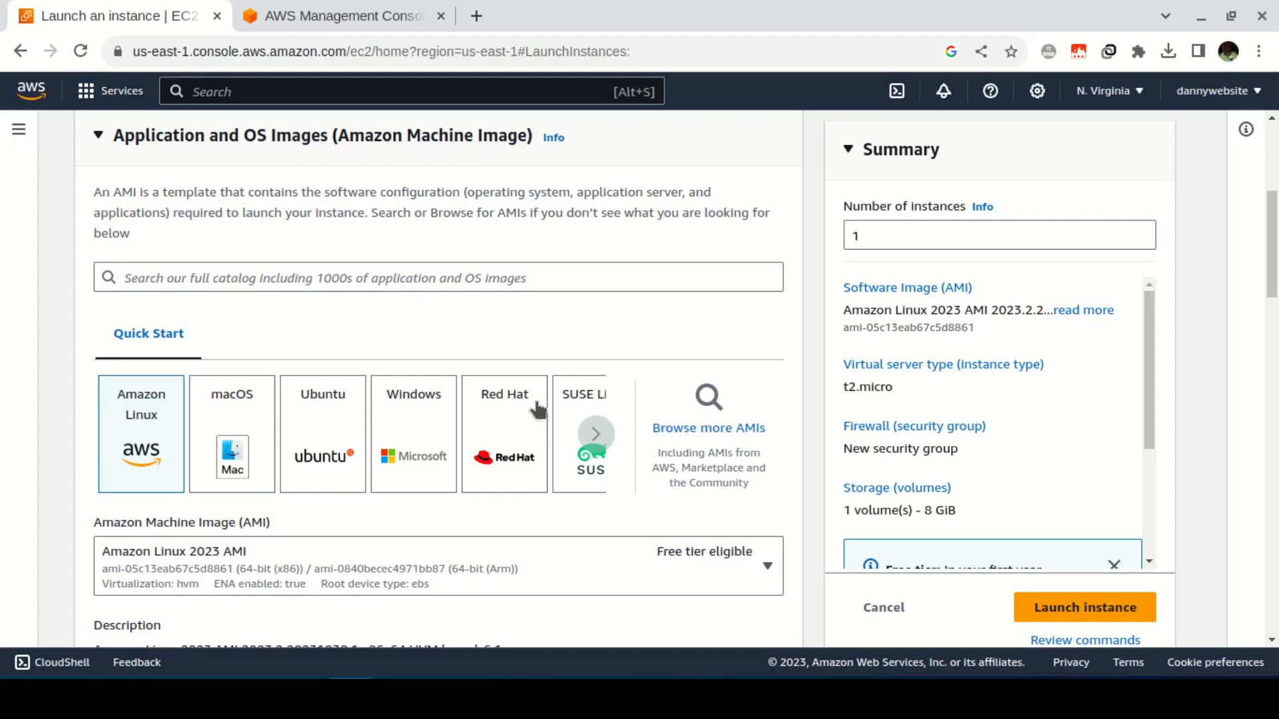
pyautogui.click(597, 434)
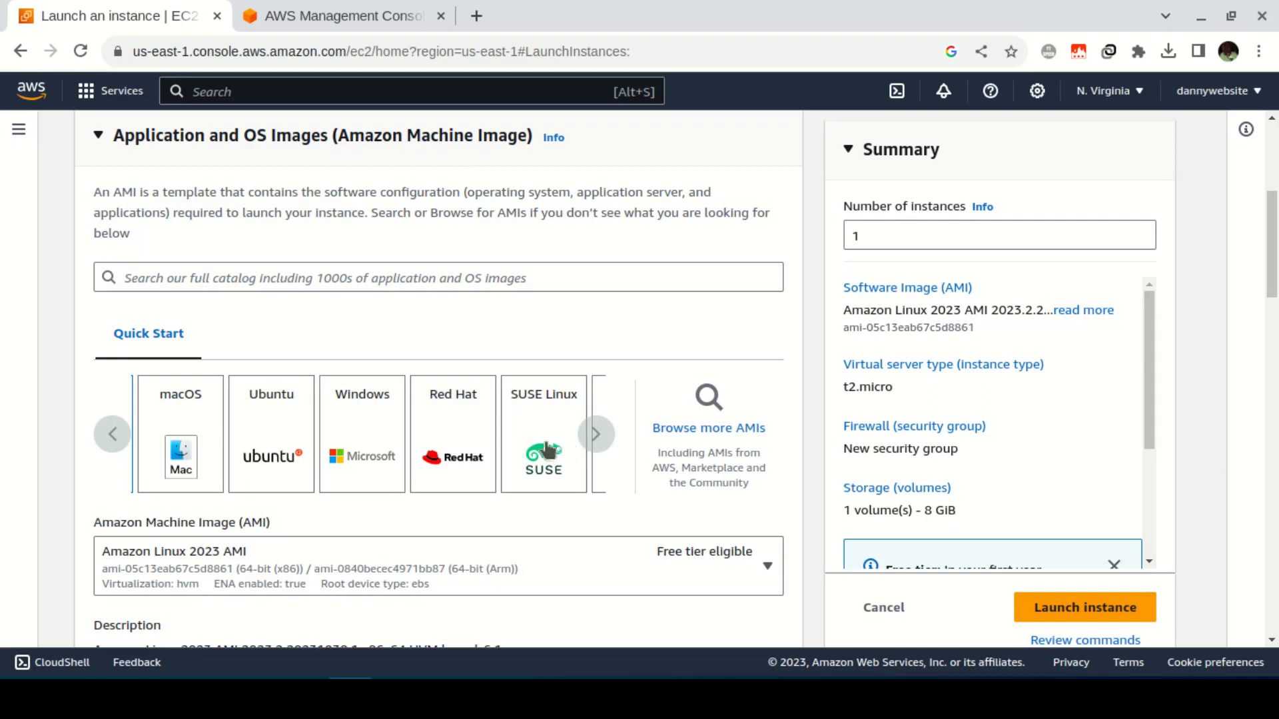
pyautogui.click(109, 447)
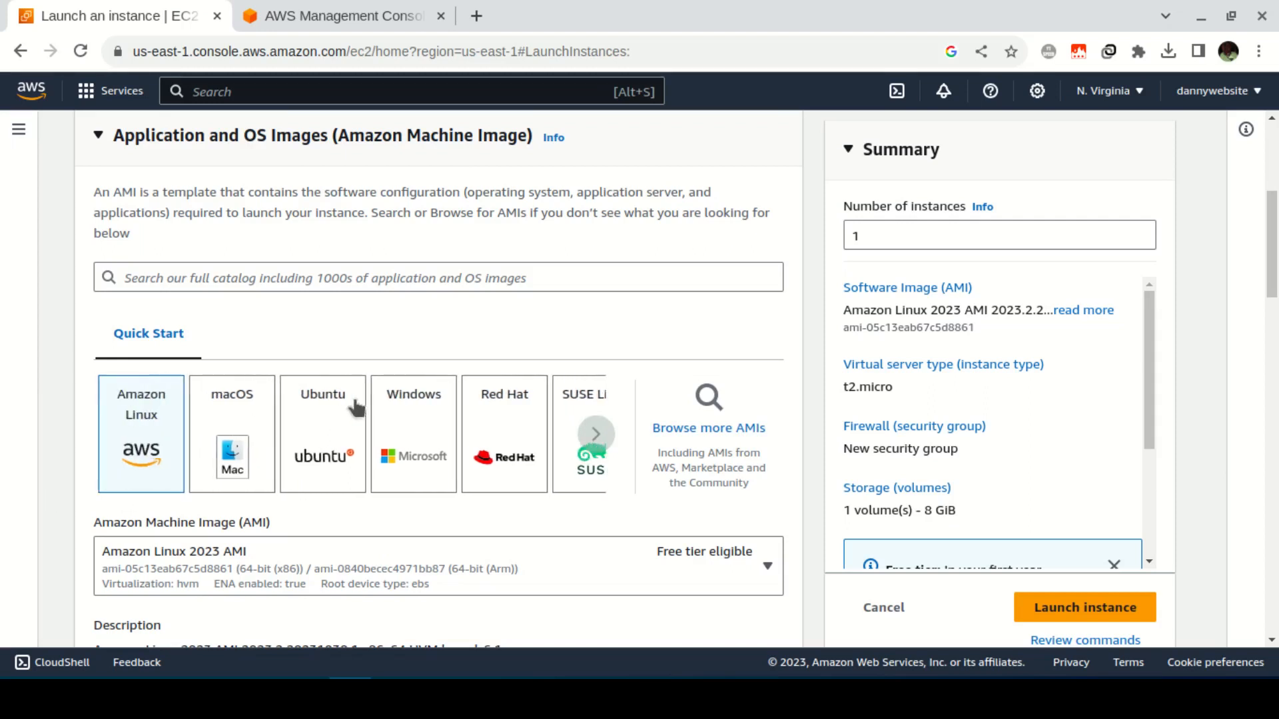
pyautogui.click(317, 418)
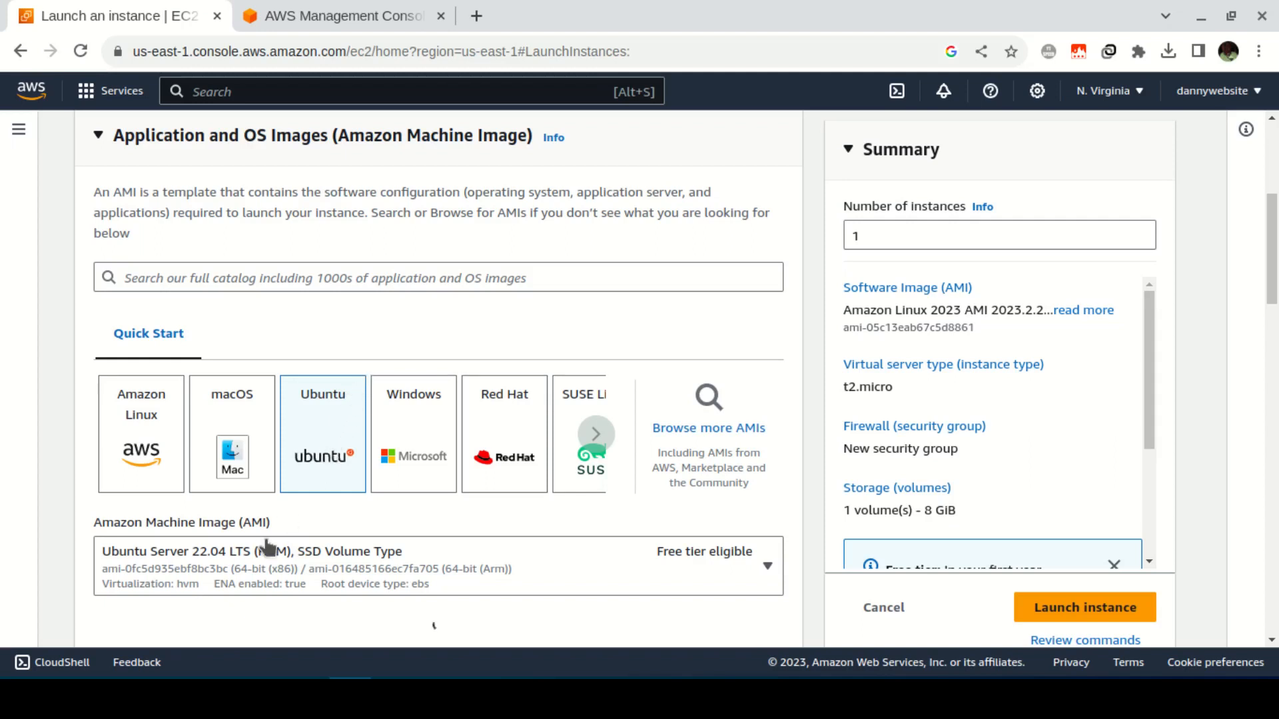
pyautogui.scroll(-2, 306, 524)
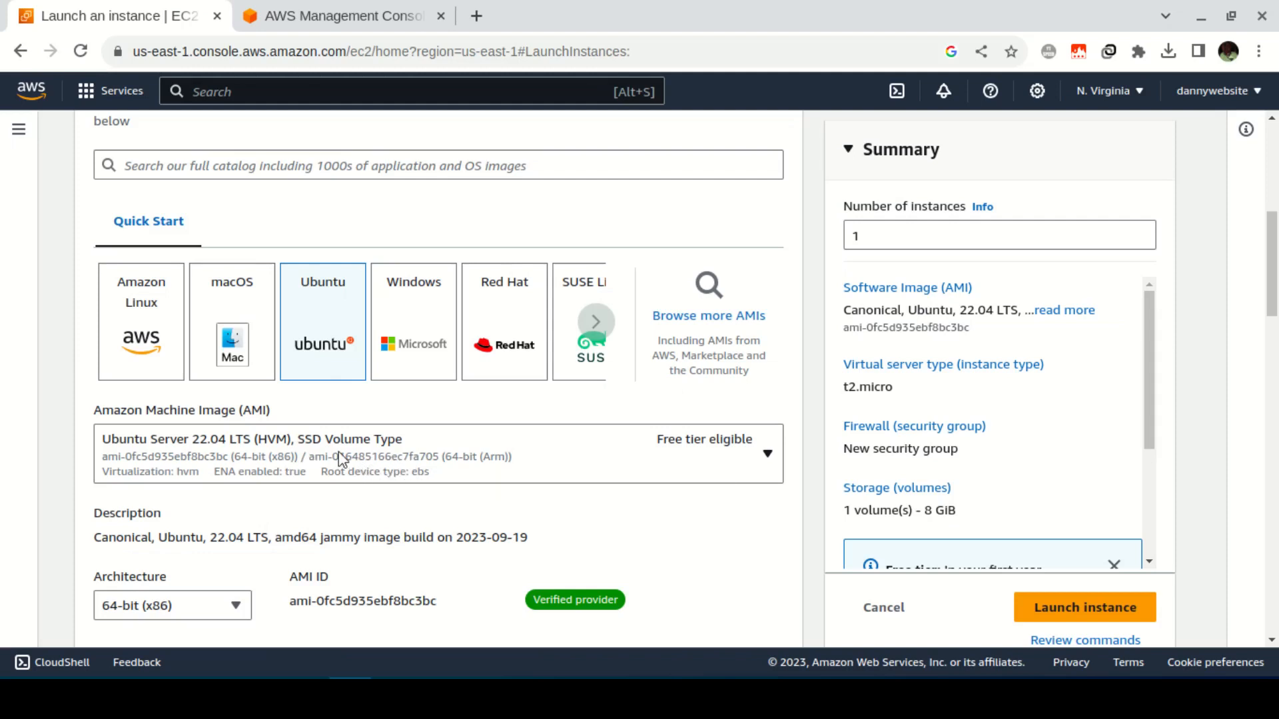
pyautogui.click(636, 459)
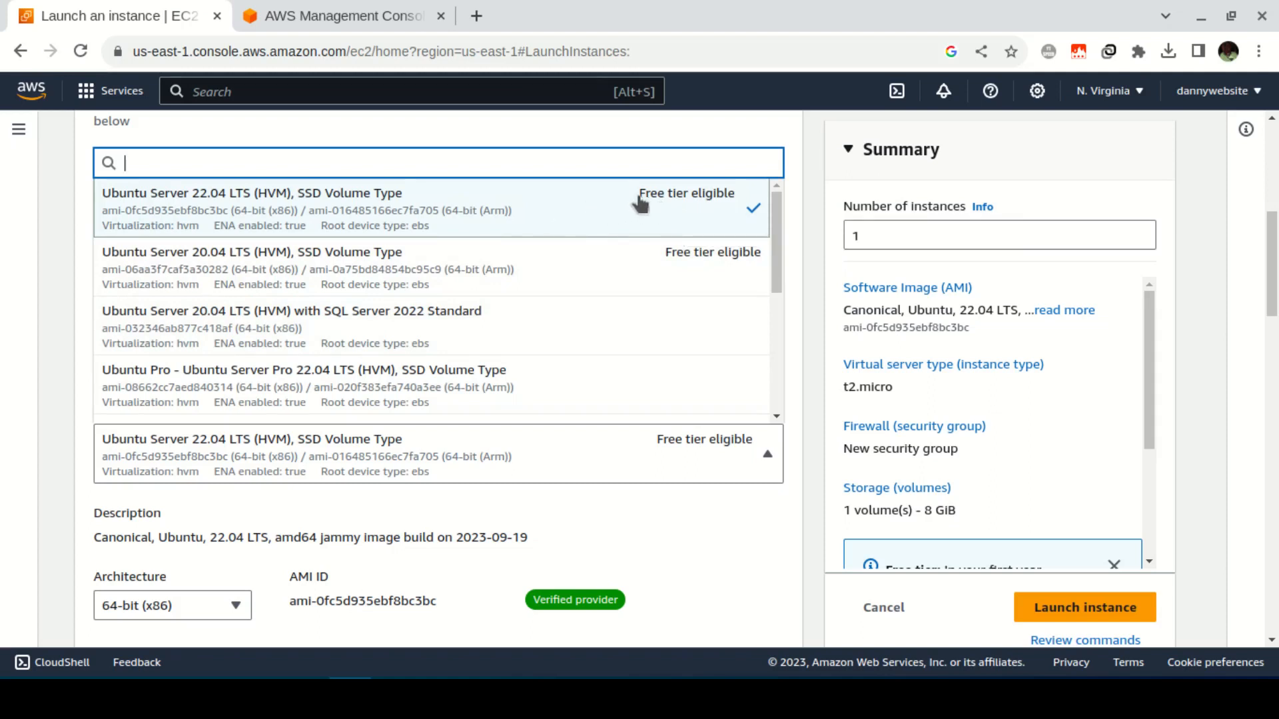
pyautogui.click(790, 204)
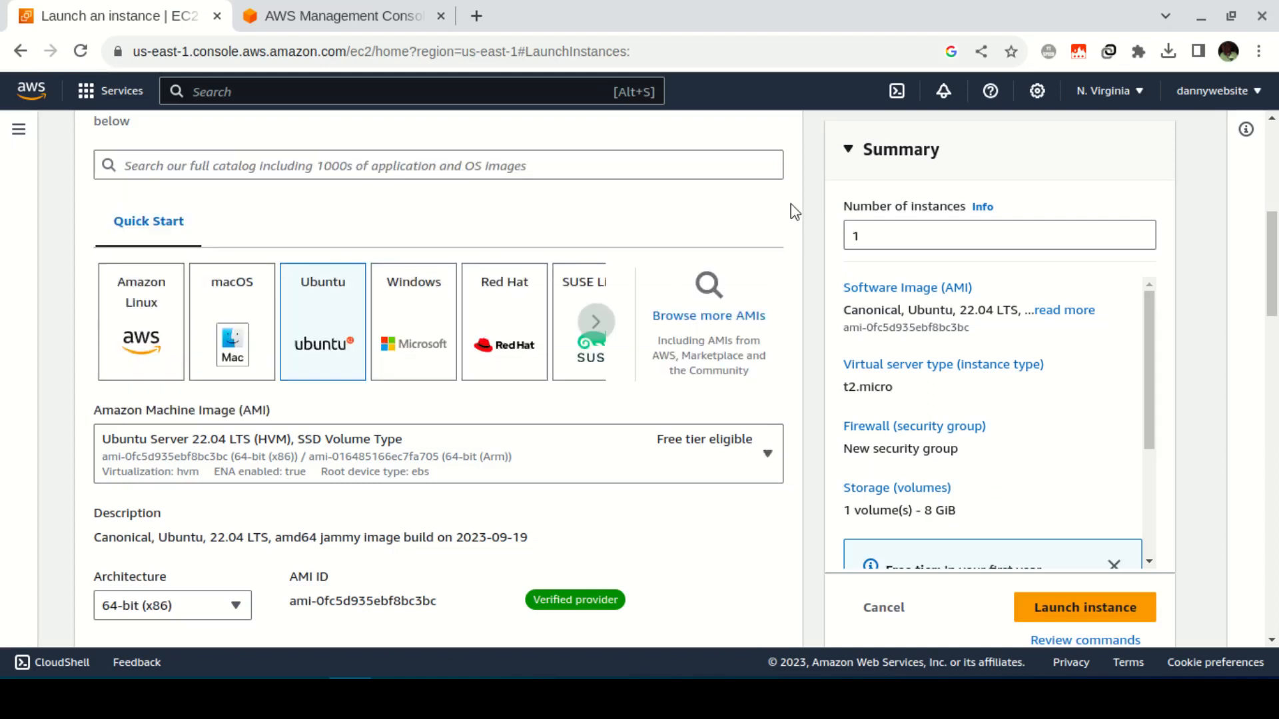
# Step: Check the architecture options for the Ubuntu image and keep 64-bit (x86)
pyautogui.scroll(-3, 522, 507)
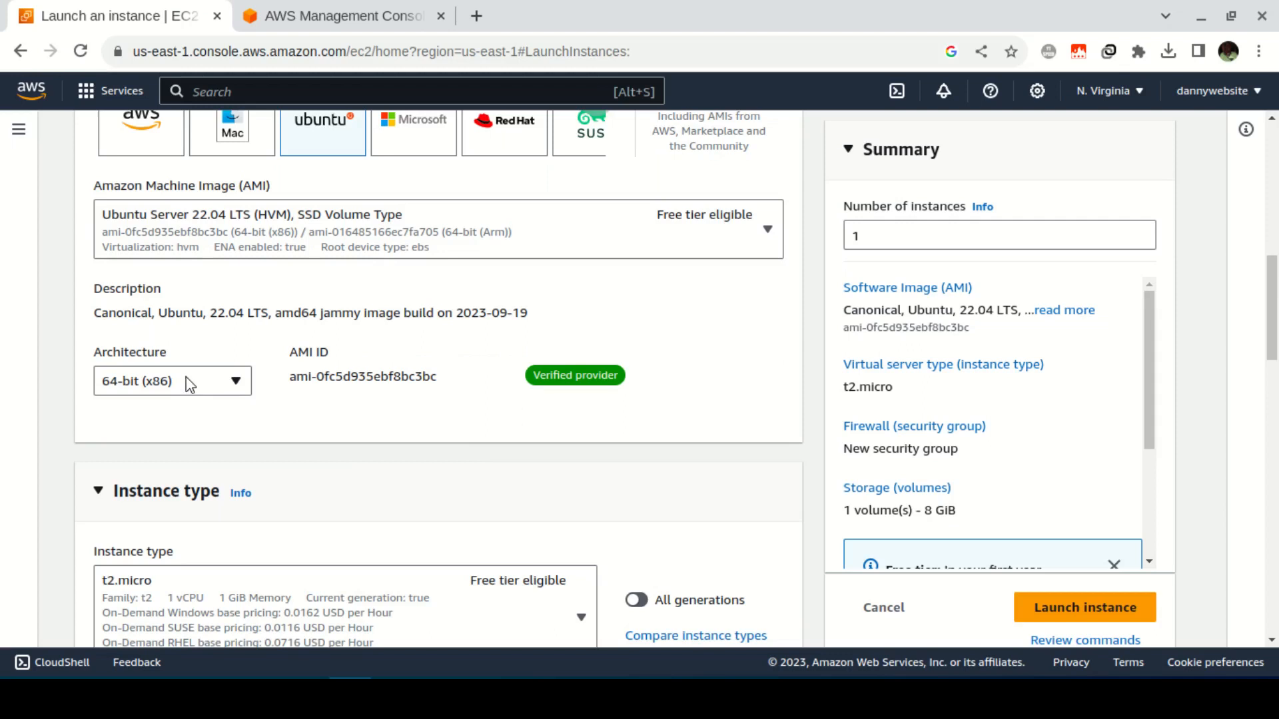
pyautogui.click(188, 385)
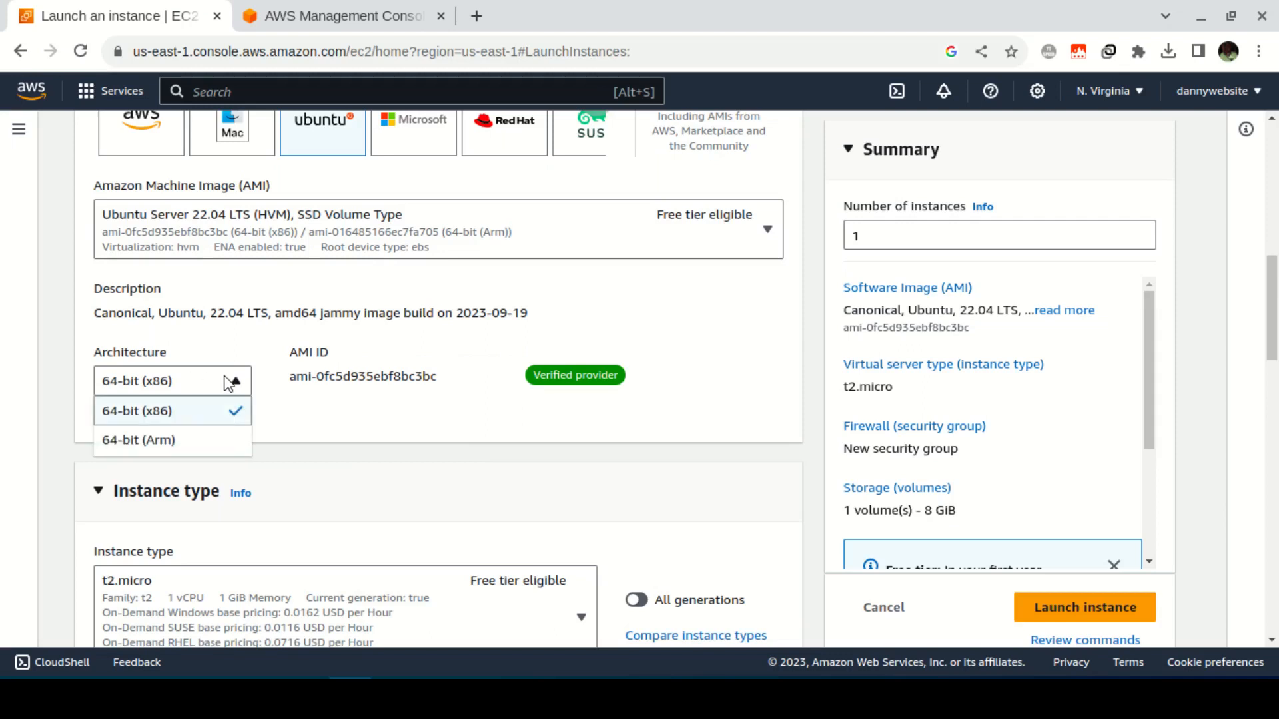
pyautogui.click(340, 398)
# Step: Look through the available instance types with their memory and pricing, keeping t2.micro
pyautogui.scroll(-3, 359, 426)
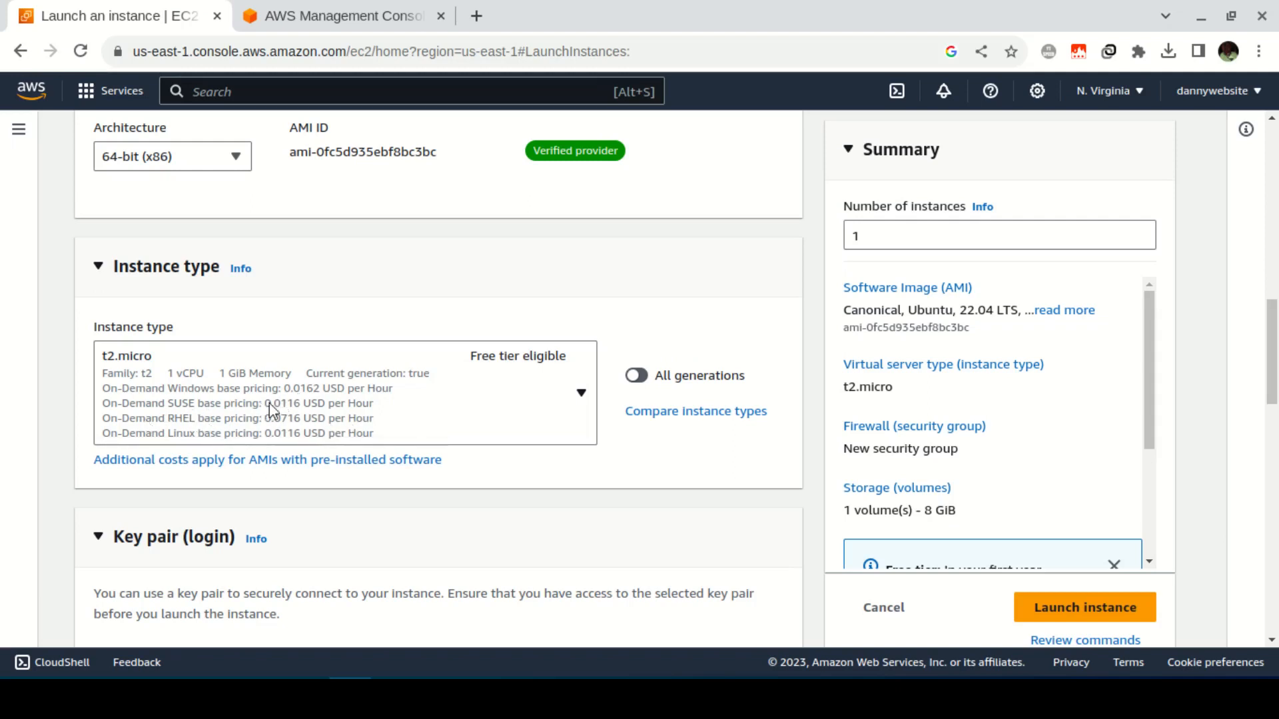
pyautogui.click(582, 397)
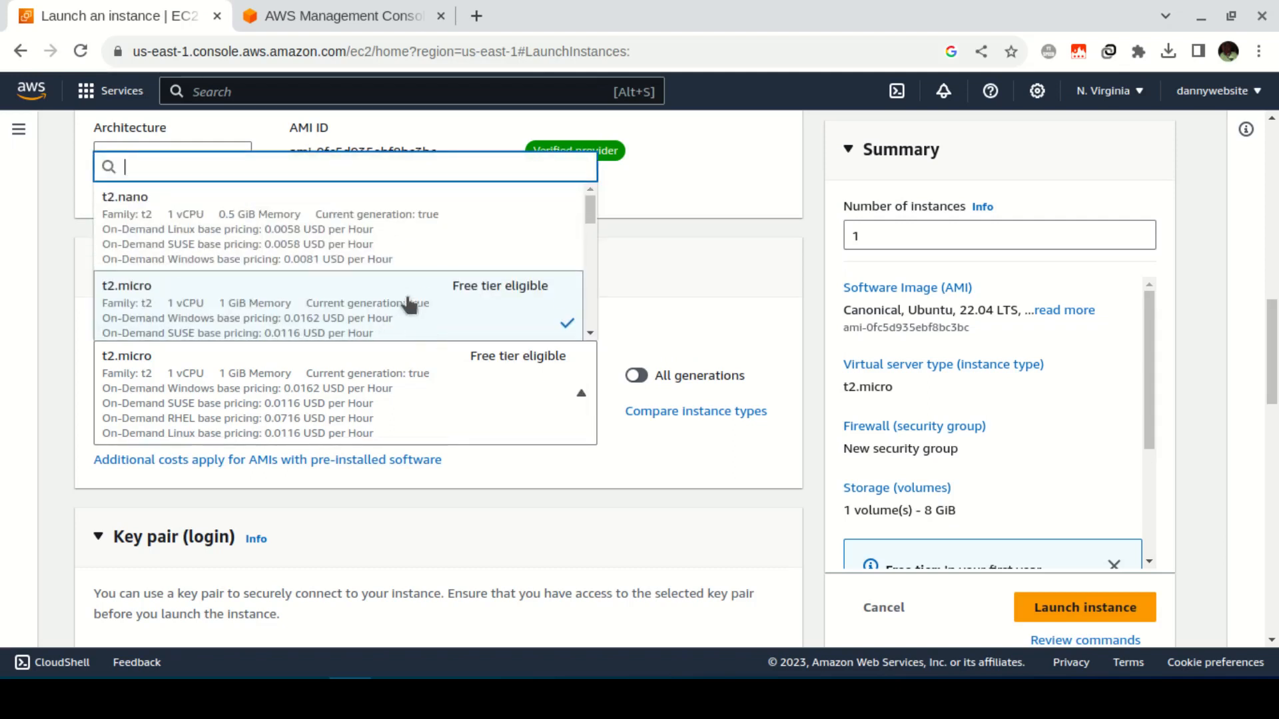
pyautogui.scroll(-2, 303, 327)
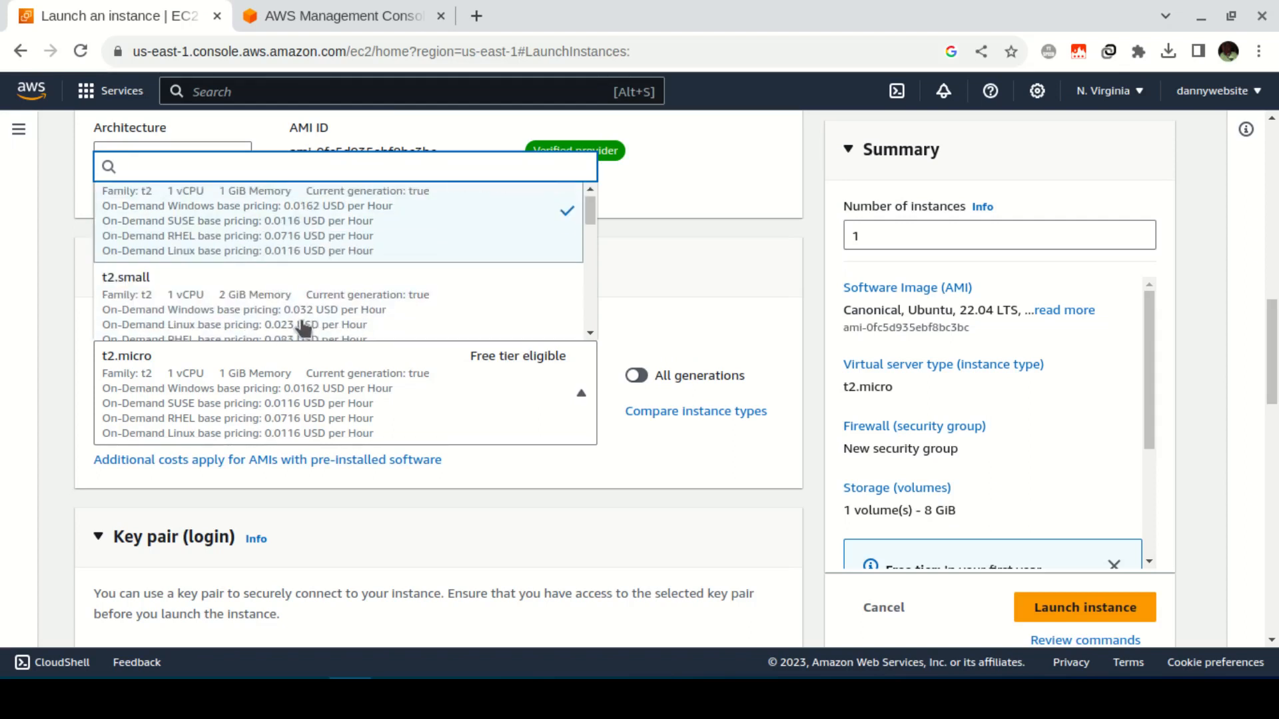
pyautogui.scroll(-3, 303, 326)
pyautogui.scroll(3, 297, 320)
pyautogui.scroll(-3, 293, 317)
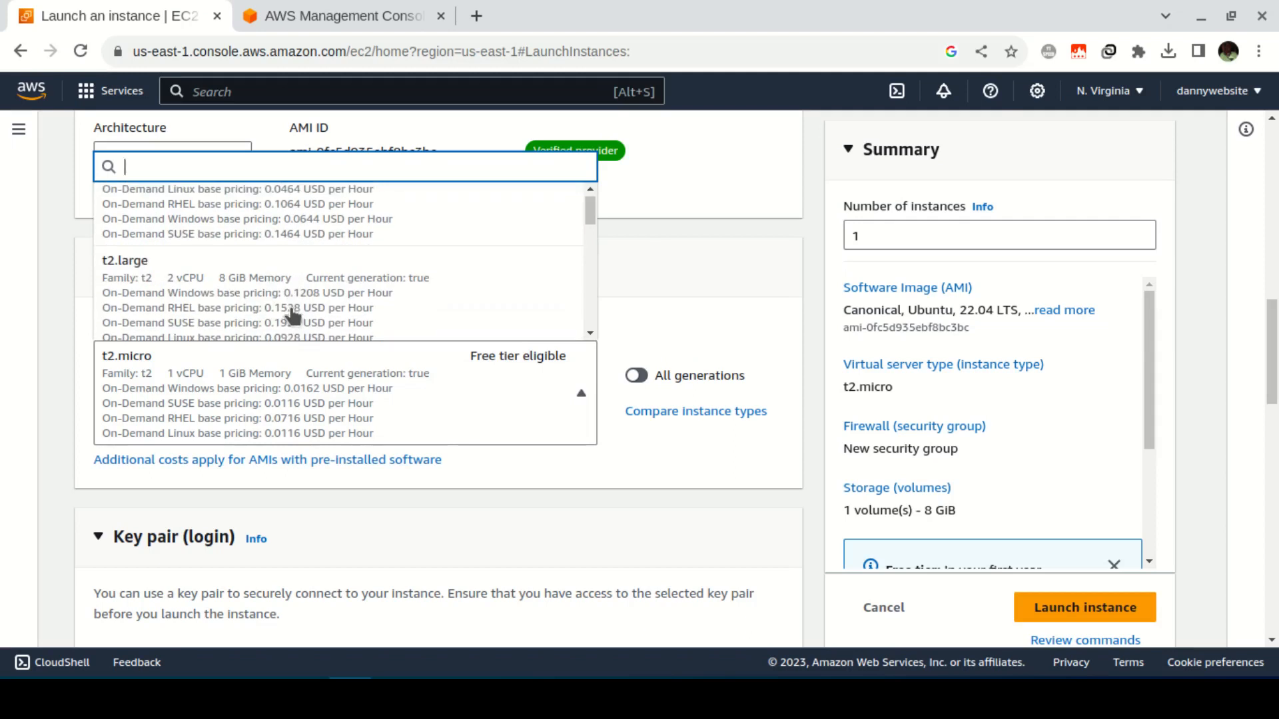
pyautogui.scroll(-2, 293, 316)
pyautogui.scroll(2, 293, 317)
pyautogui.click(721, 291)
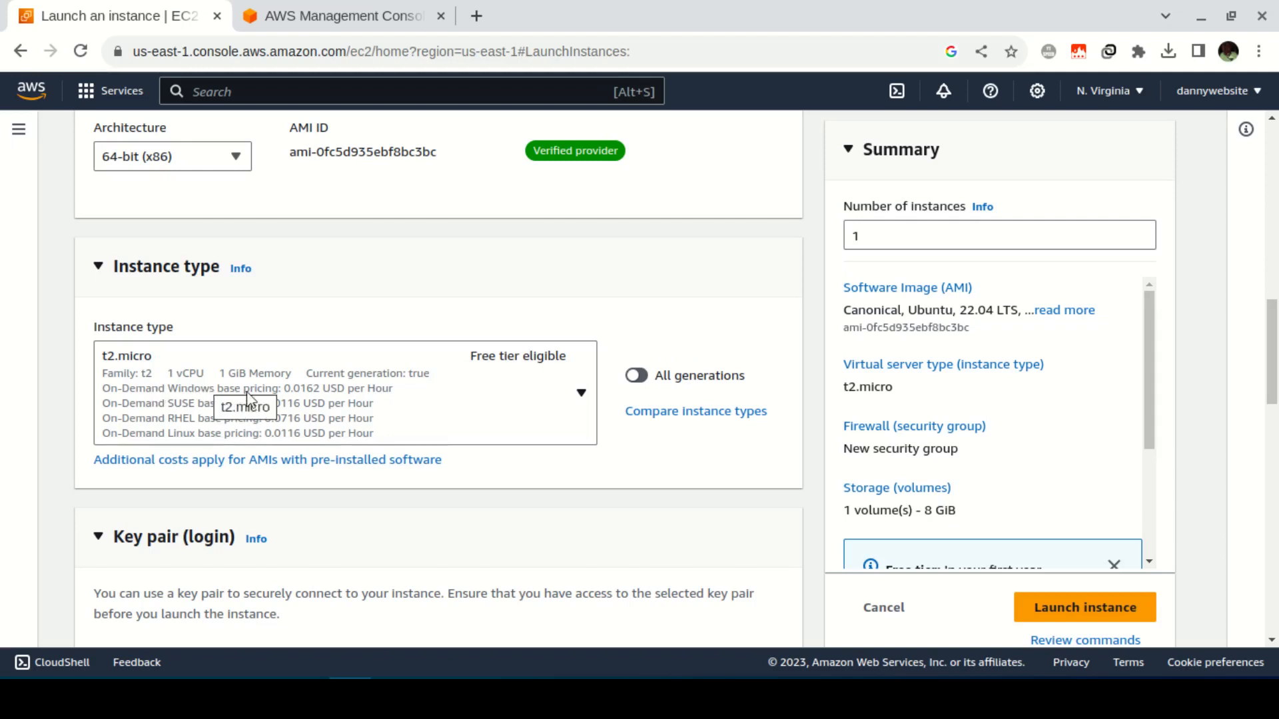
# Step: Create a new key pair named "trainingkey" of type RSA in .pem format for the instance login
pyautogui.scroll(-5, 538, 504)
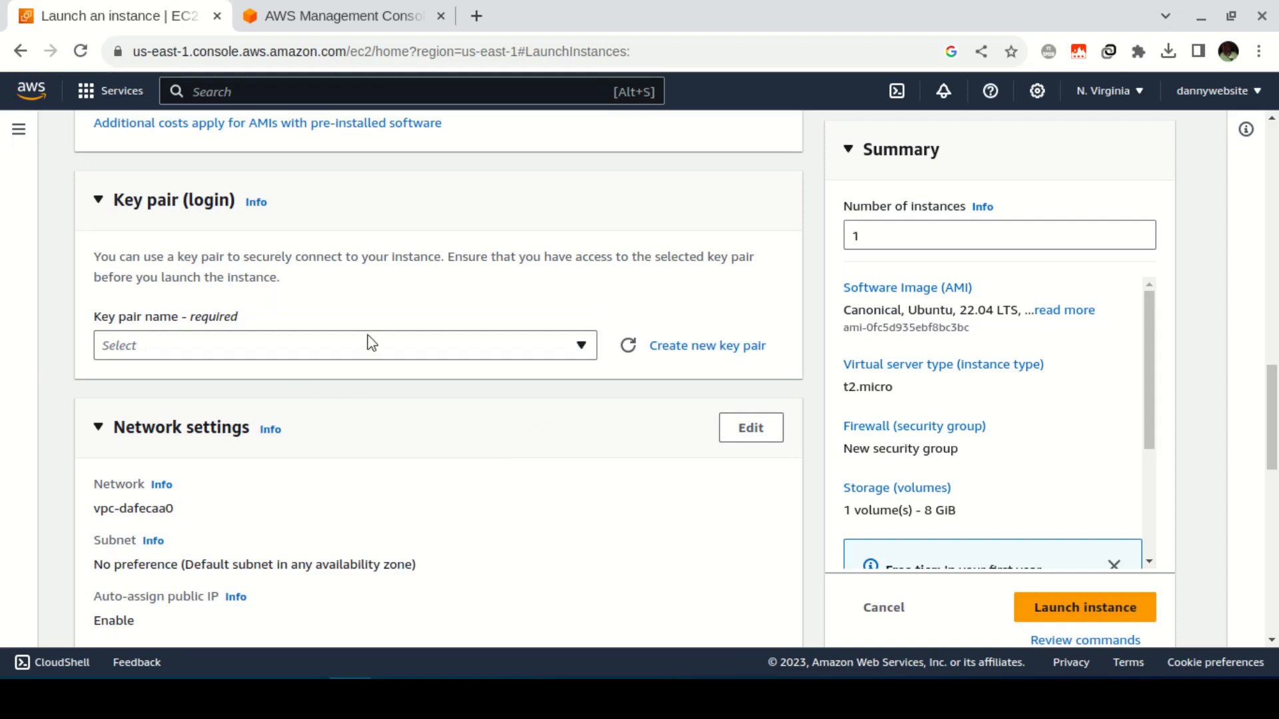
pyautogui.click(213, 352)
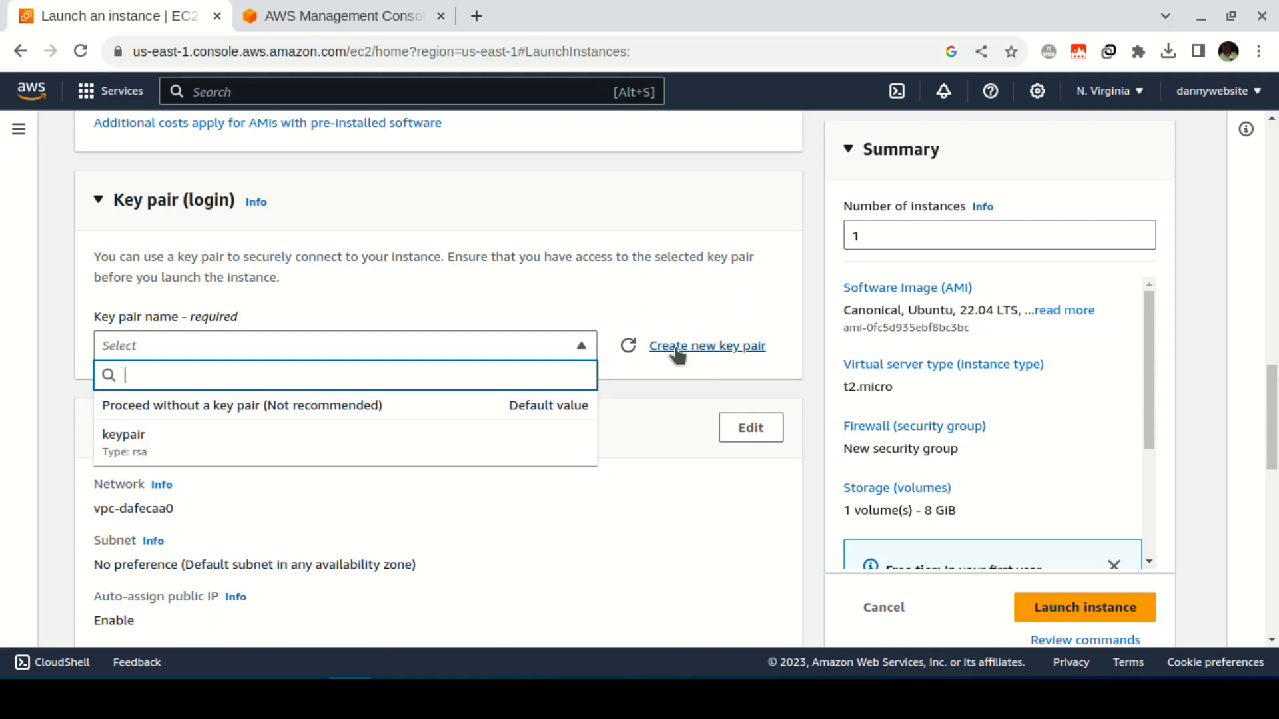
pyautogui.click(581, 285)
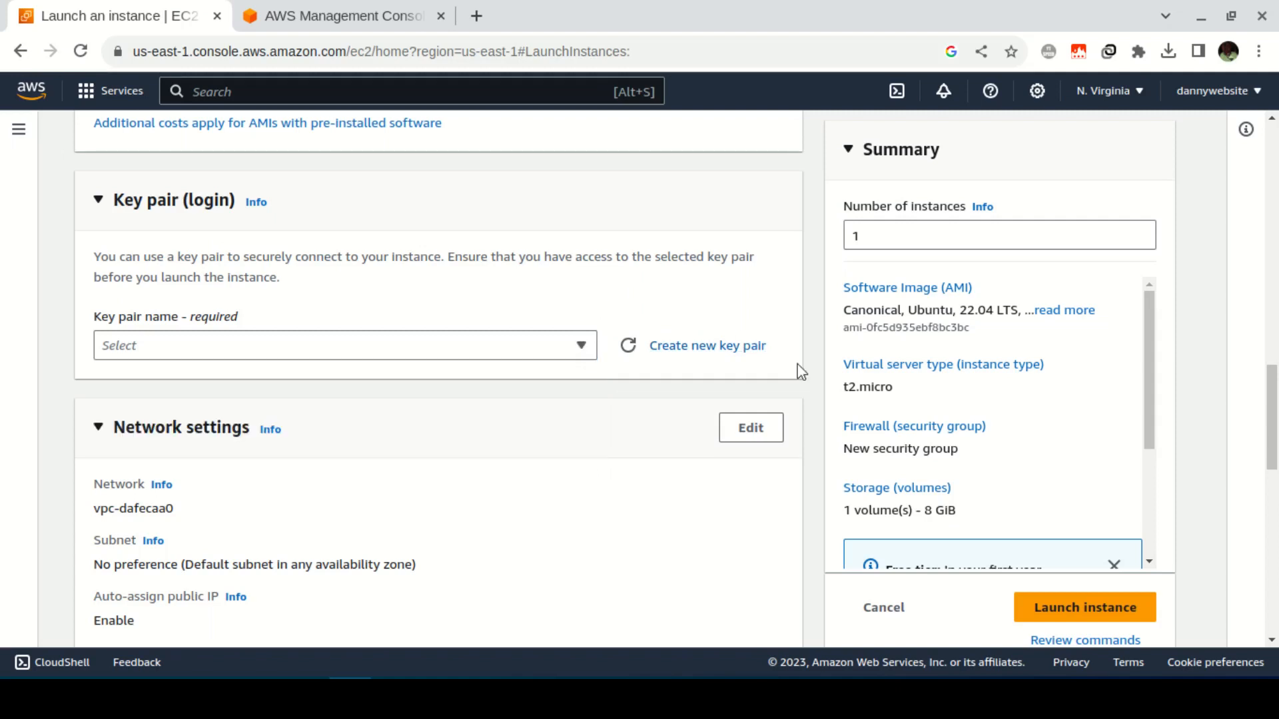
pyautogui.click(674, 347)
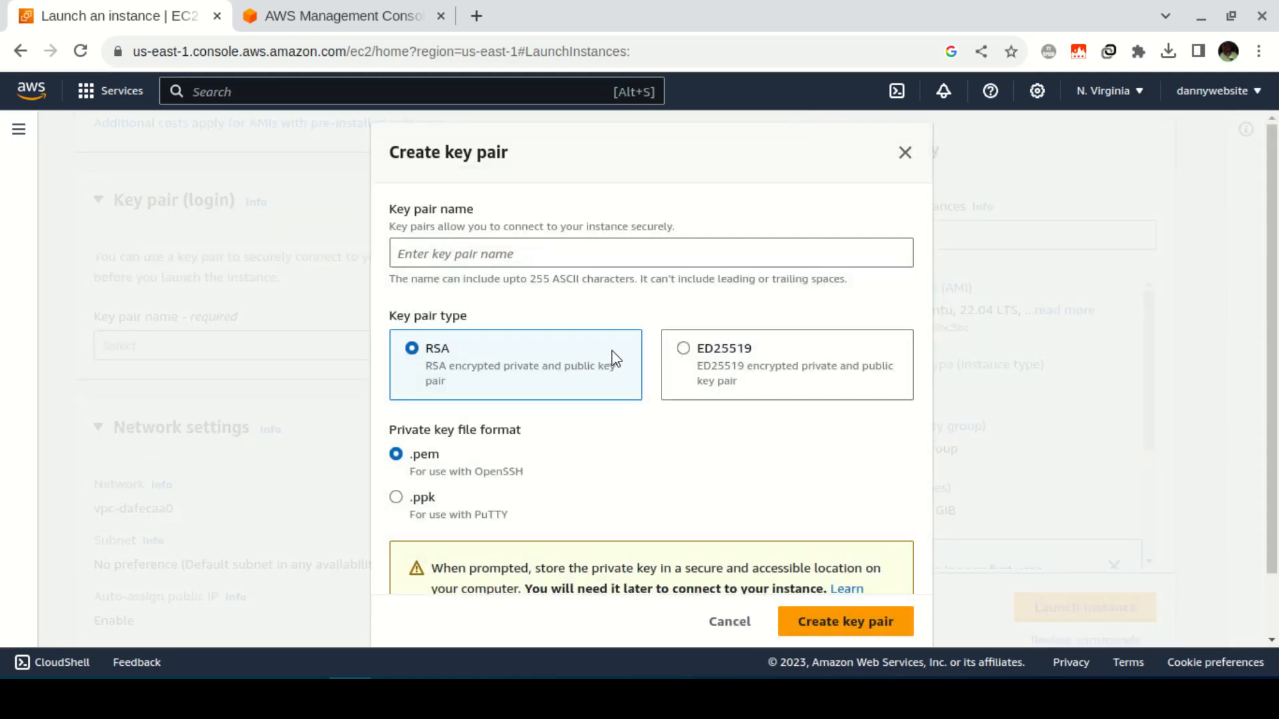
pyautogui.click(446, 248)
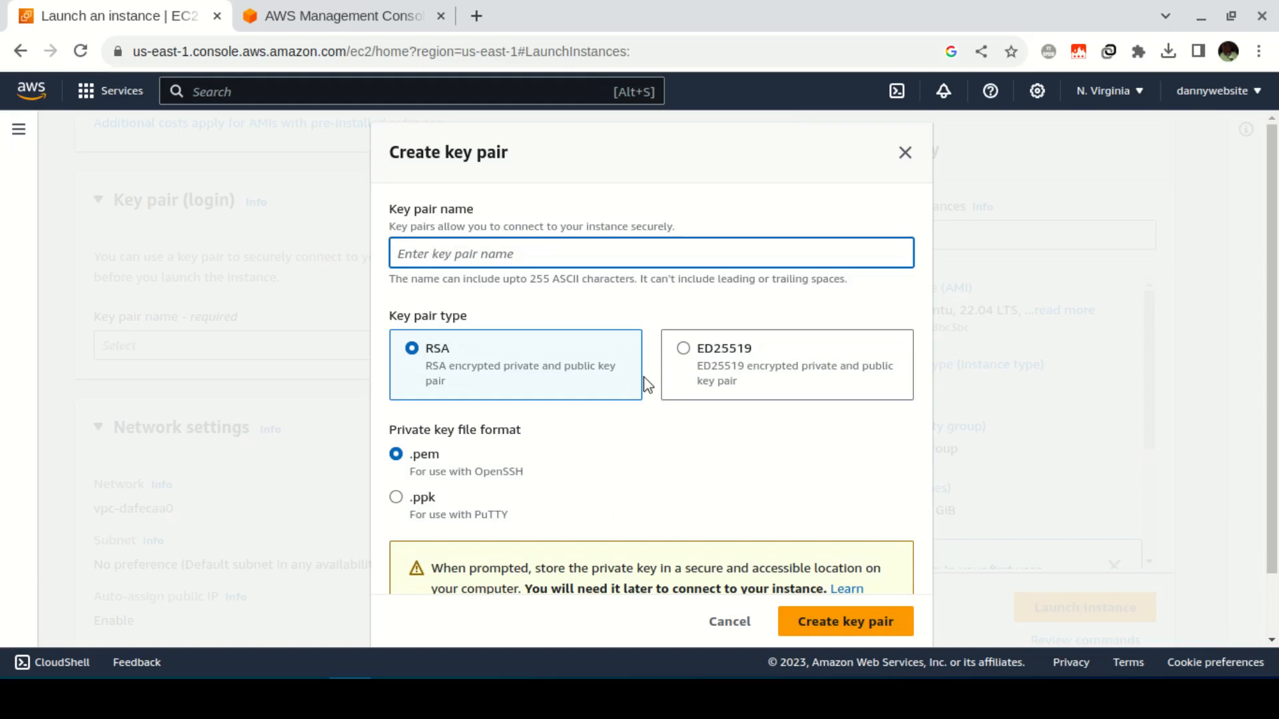
pyautogui.write('trainingkey')
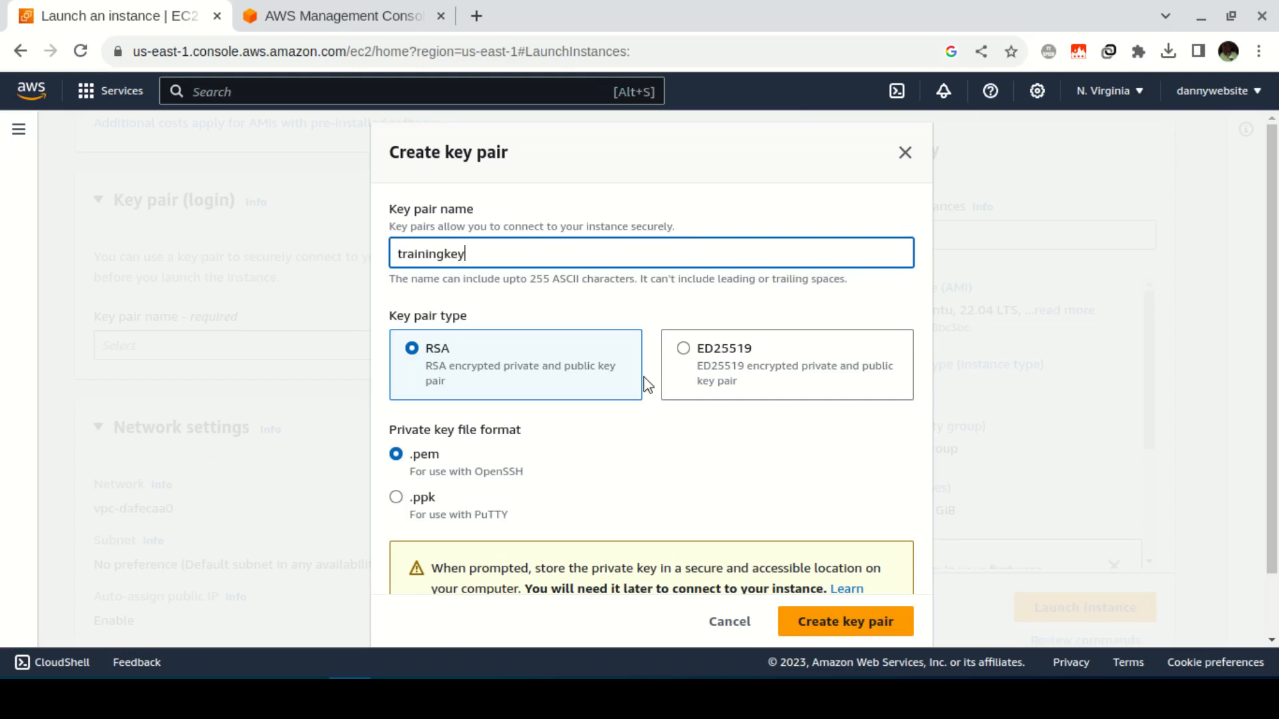
pyautogui.scroll(-2, 731, 469)
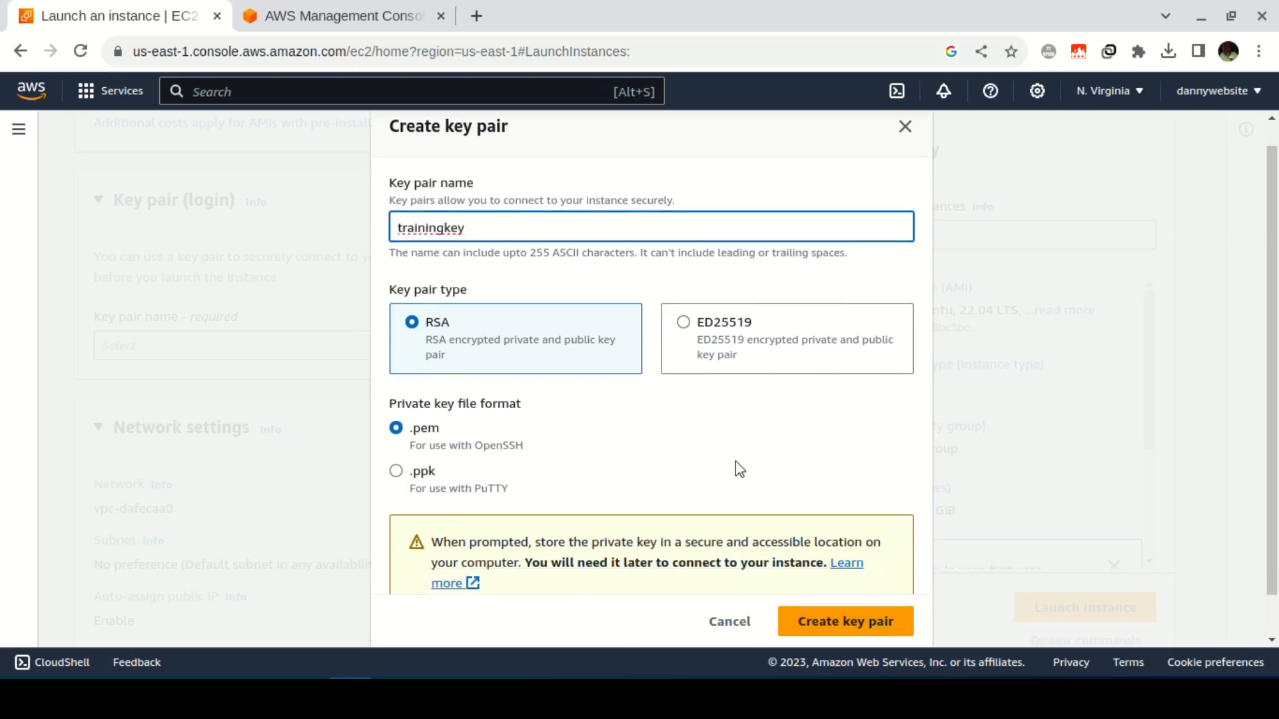
pyautogui.click(881, 611)
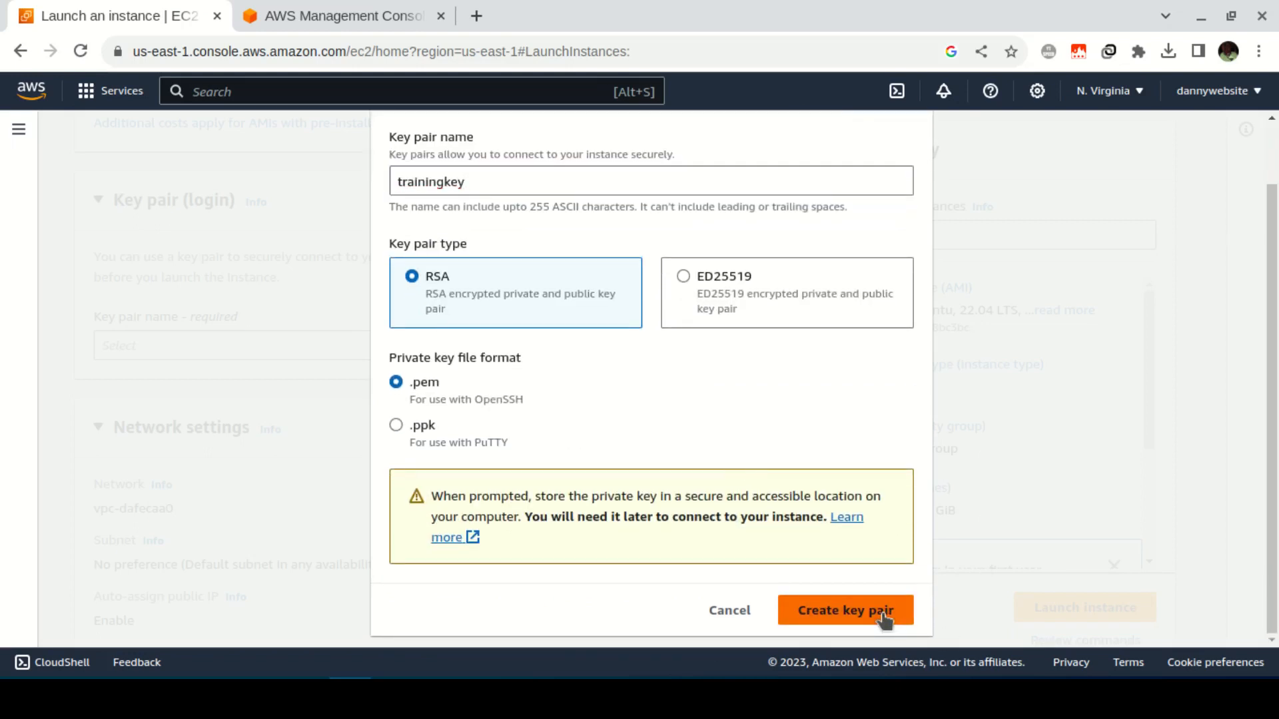
# Step: Review the network settings, keep creating a new security group with SSH allowed from anywhere, and also allow HTTP traffic from the internet
pyautogui.scroll(-3, 277, 422)
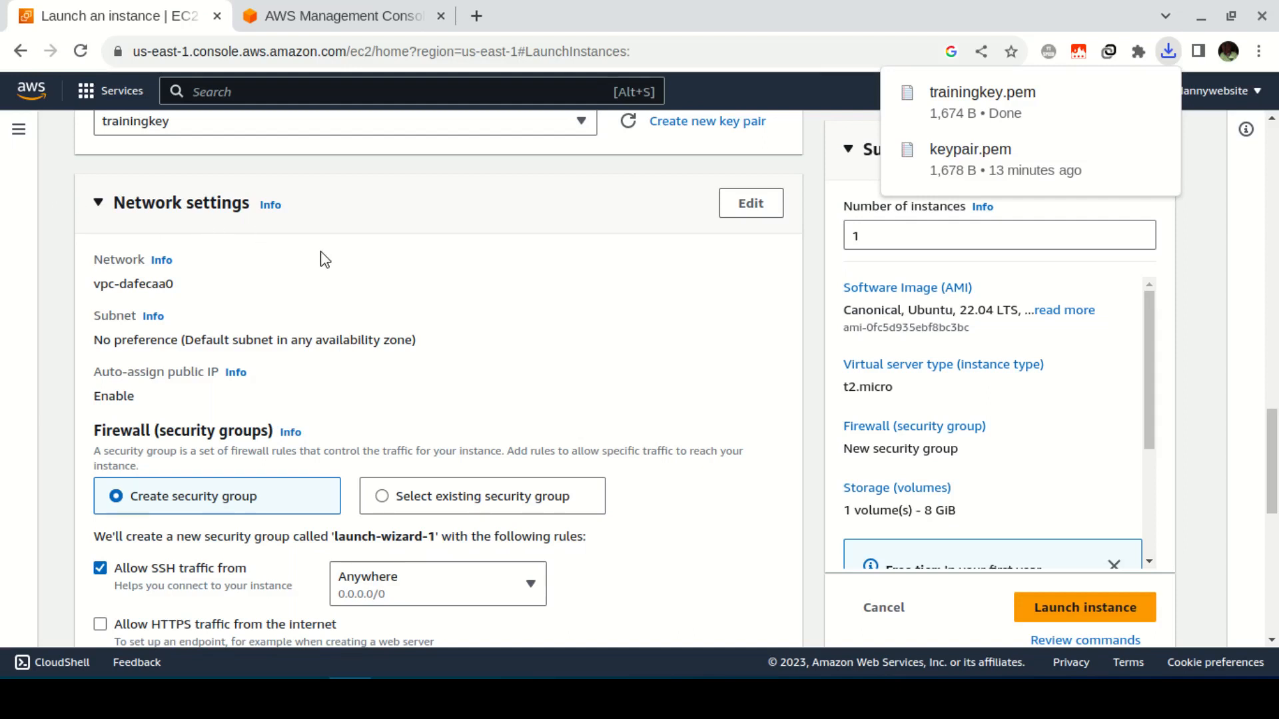
pyautogui.scroll(-2, 325, 260)
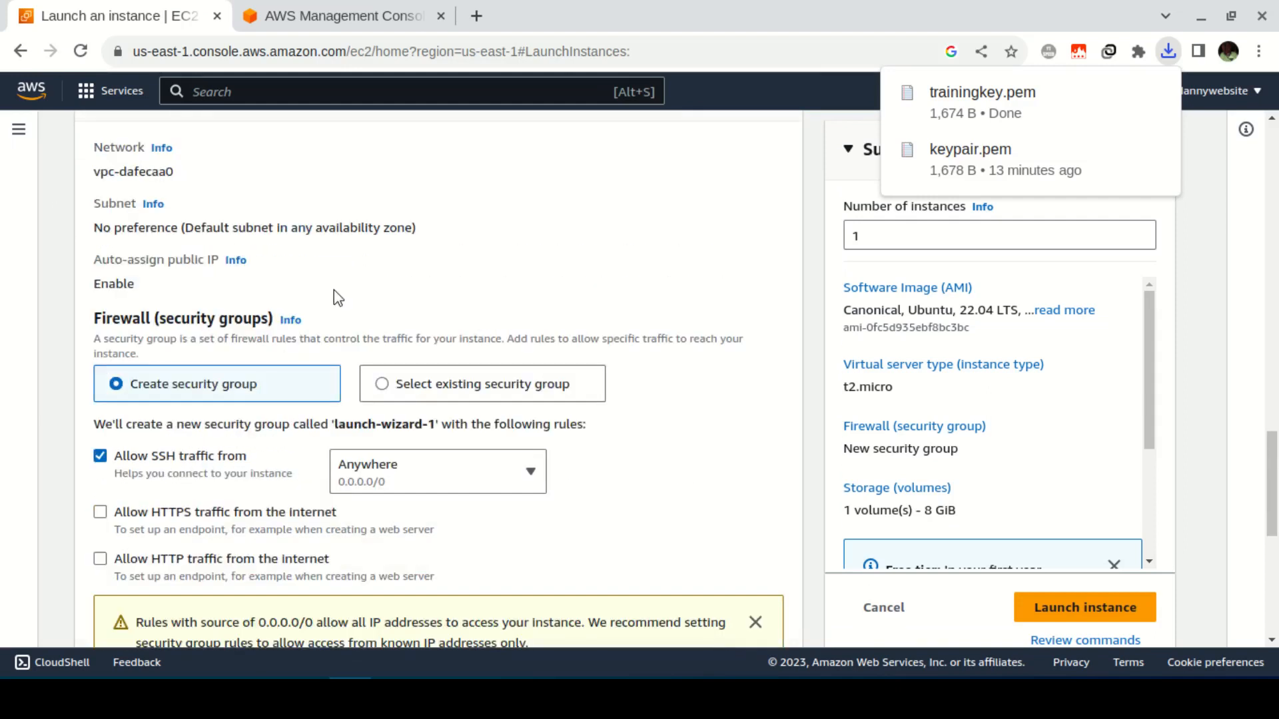
pyautogui.scroll(4, 329, 341)
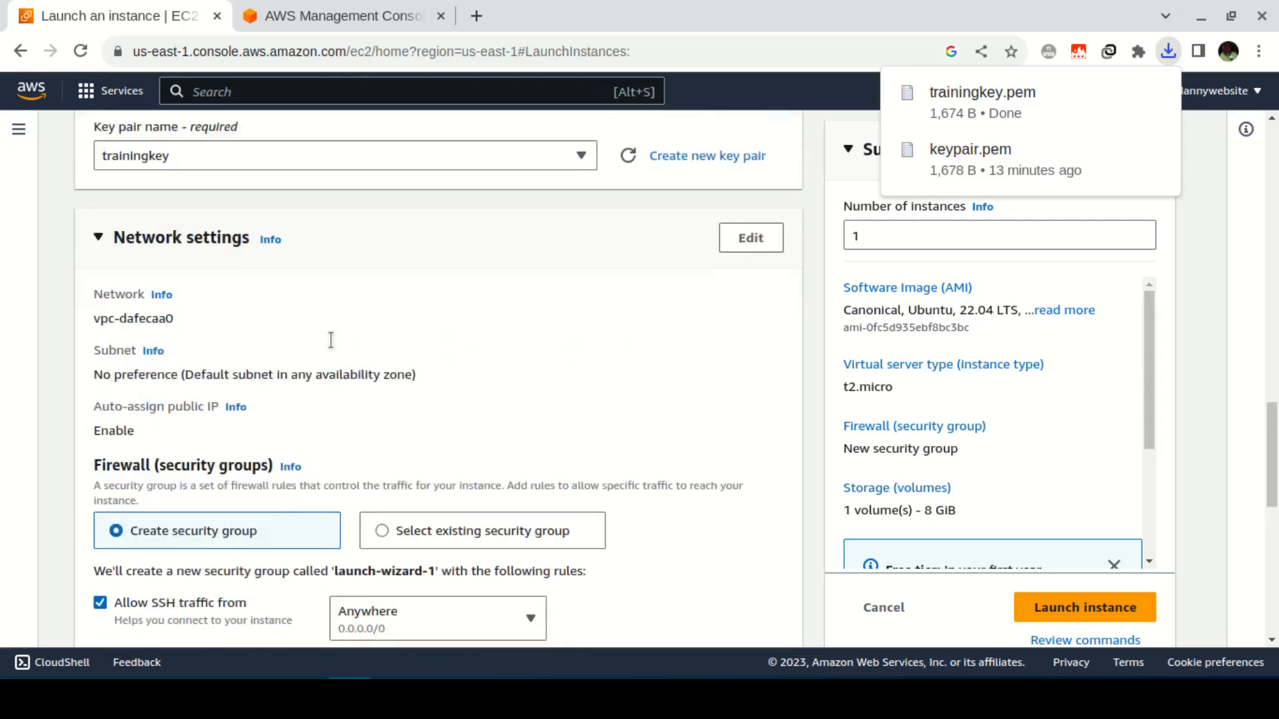
pyautogui.scroll(-4, 331, 340)
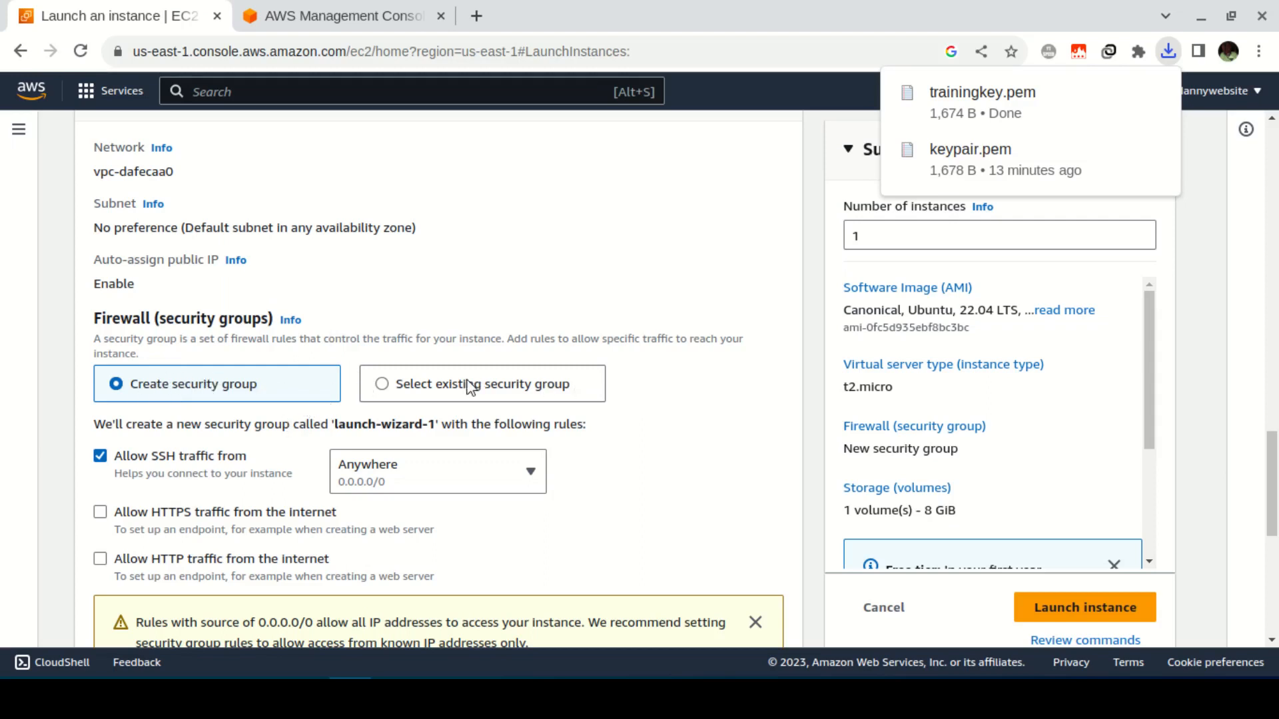
pyautogui.click(434, 387)
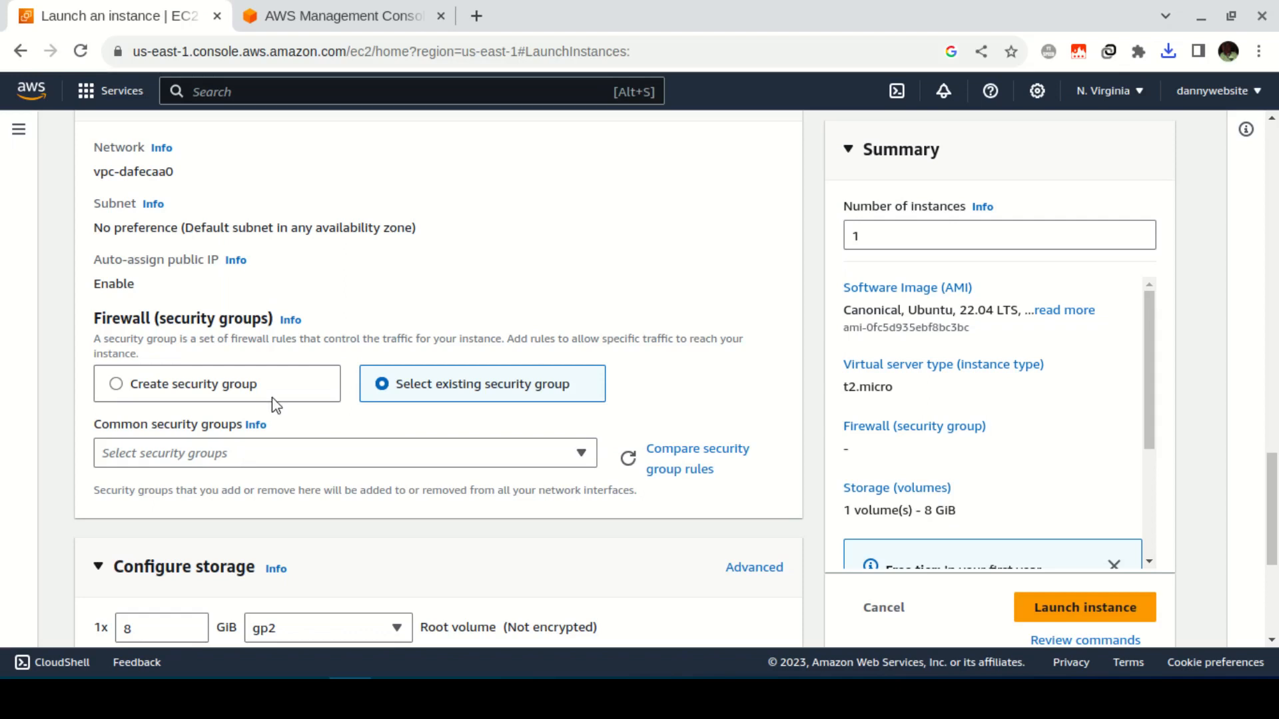
pyautogui.click(284, 385)
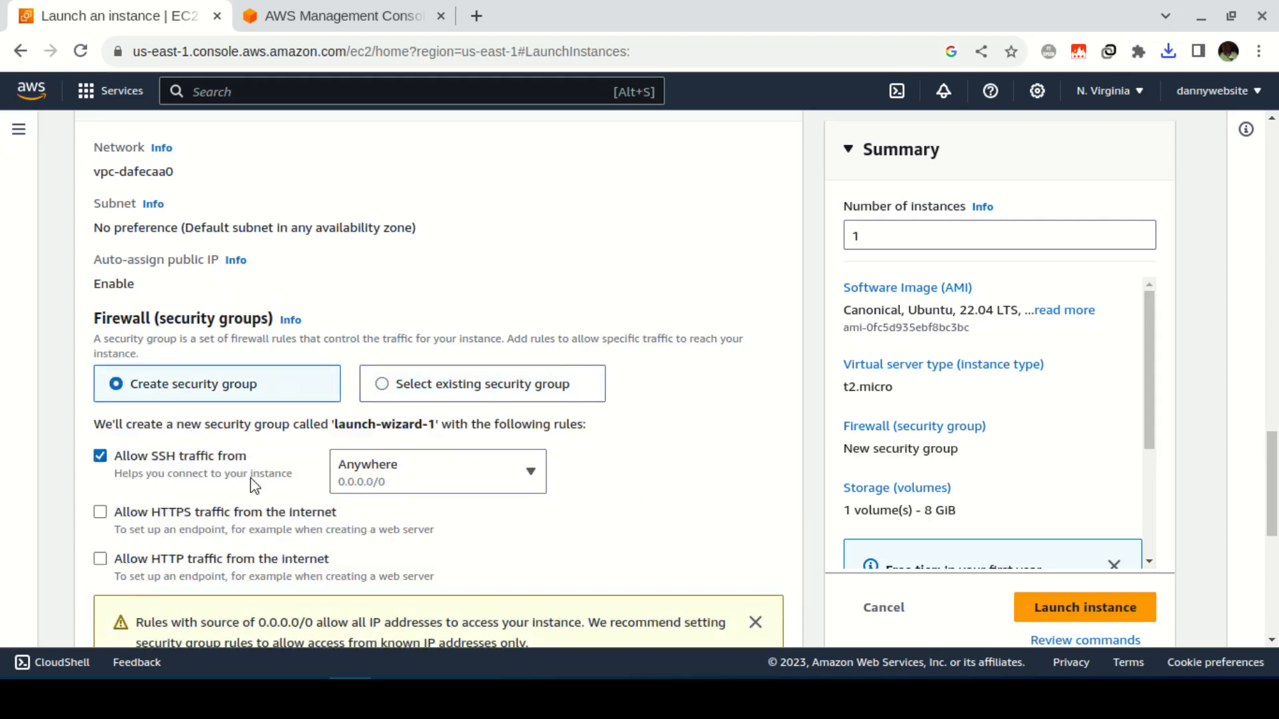
pyautogui.scroll(-2, 258, 484)
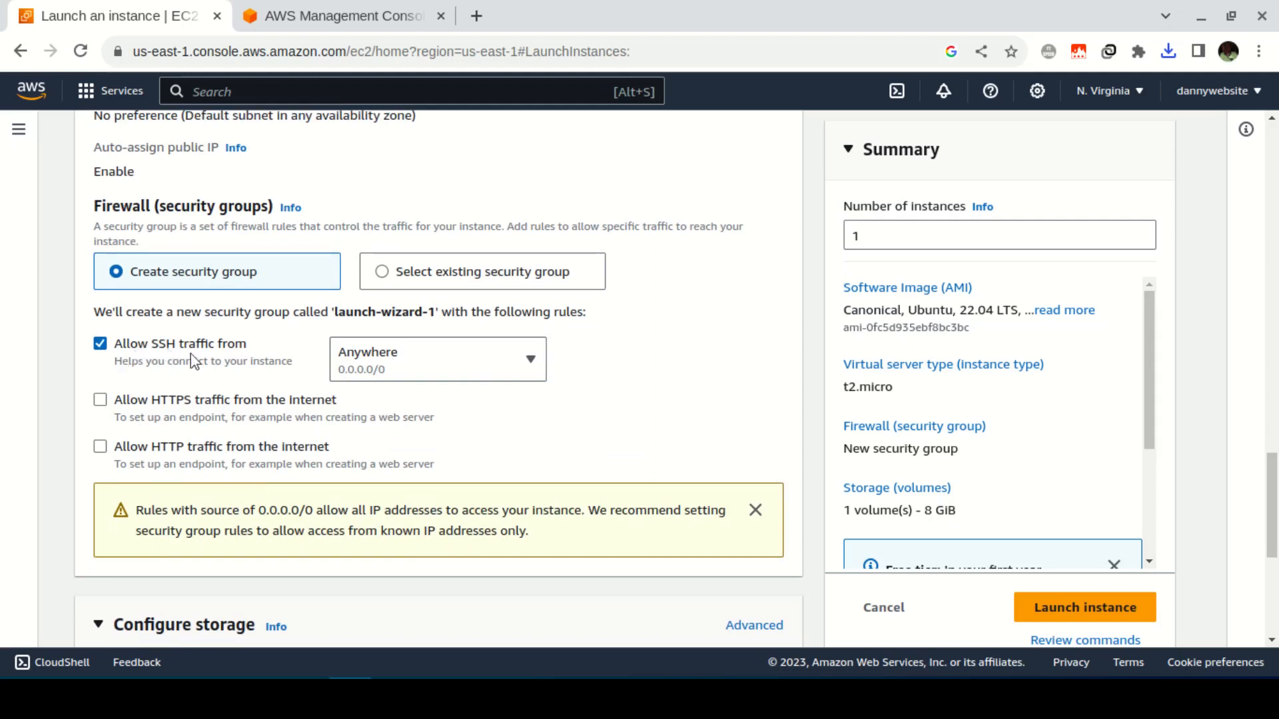
pyautogui.click(101, 448)
# Step: Review the storage configuration, keeping the 8 GiB gp2 root volume, and launch the instance
pyautogui.scroll(-3, 391, 459)
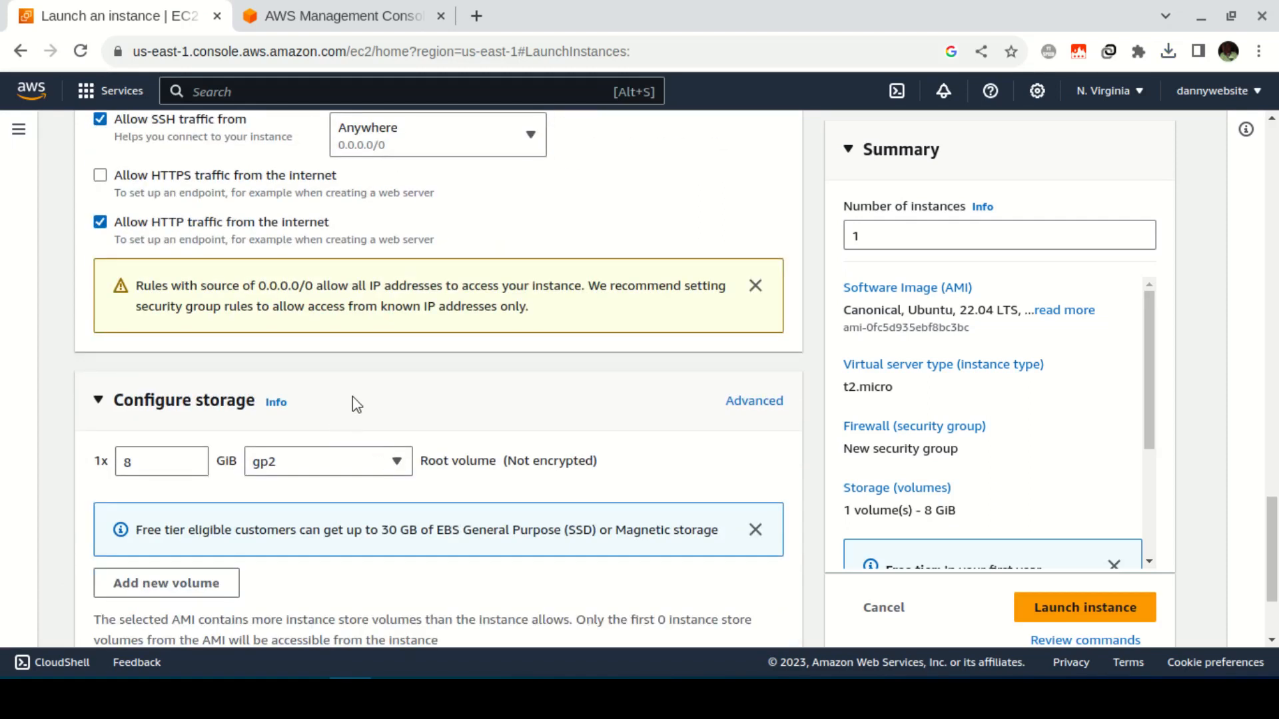
pyautogui.scroll(-2, 353, 399)
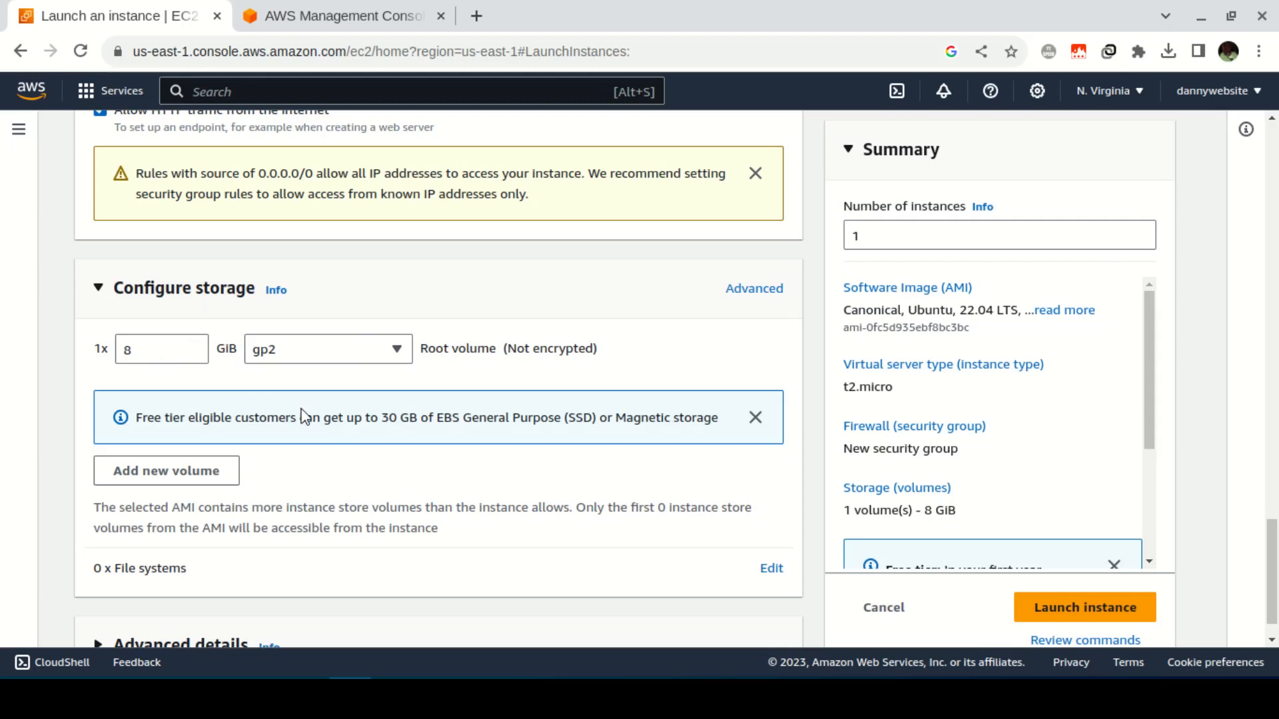
pyautogui.scroll(-1, 303, 416)
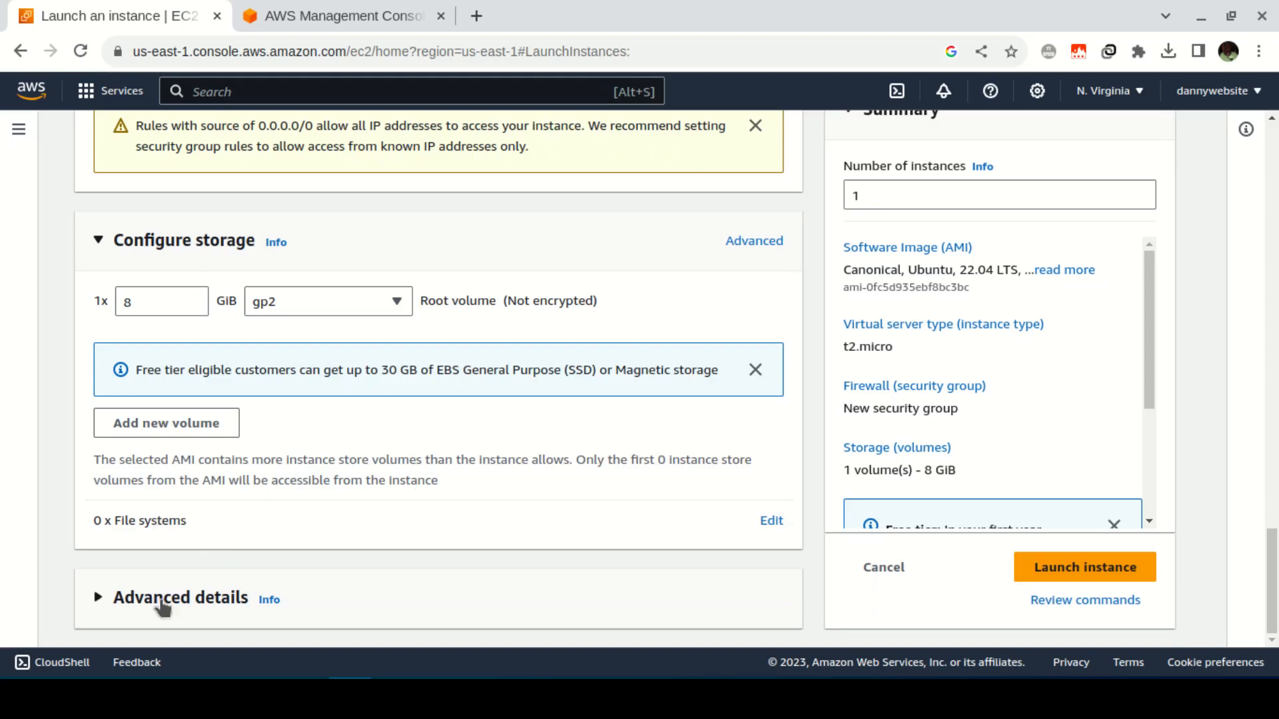
pyautogui.scroll(1, 723, 470)
pyautogui.scroll(1, 723, 469)
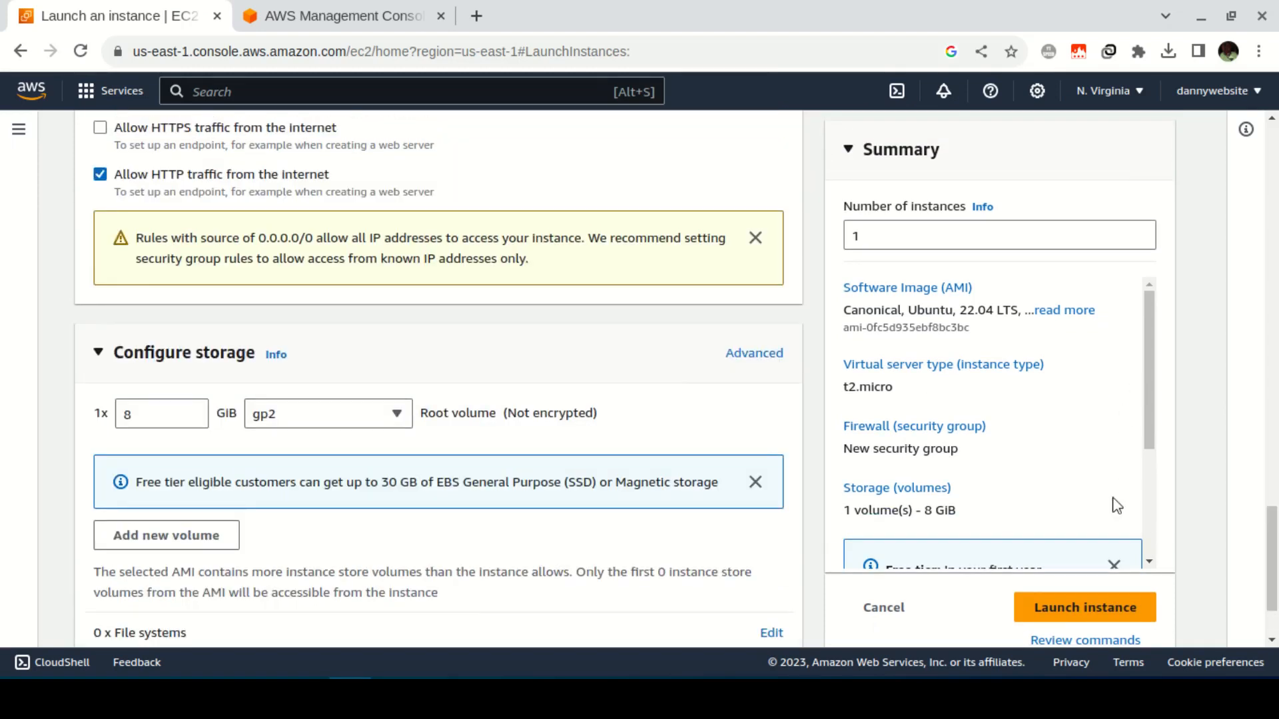
pyautogui.click(1066, 611)
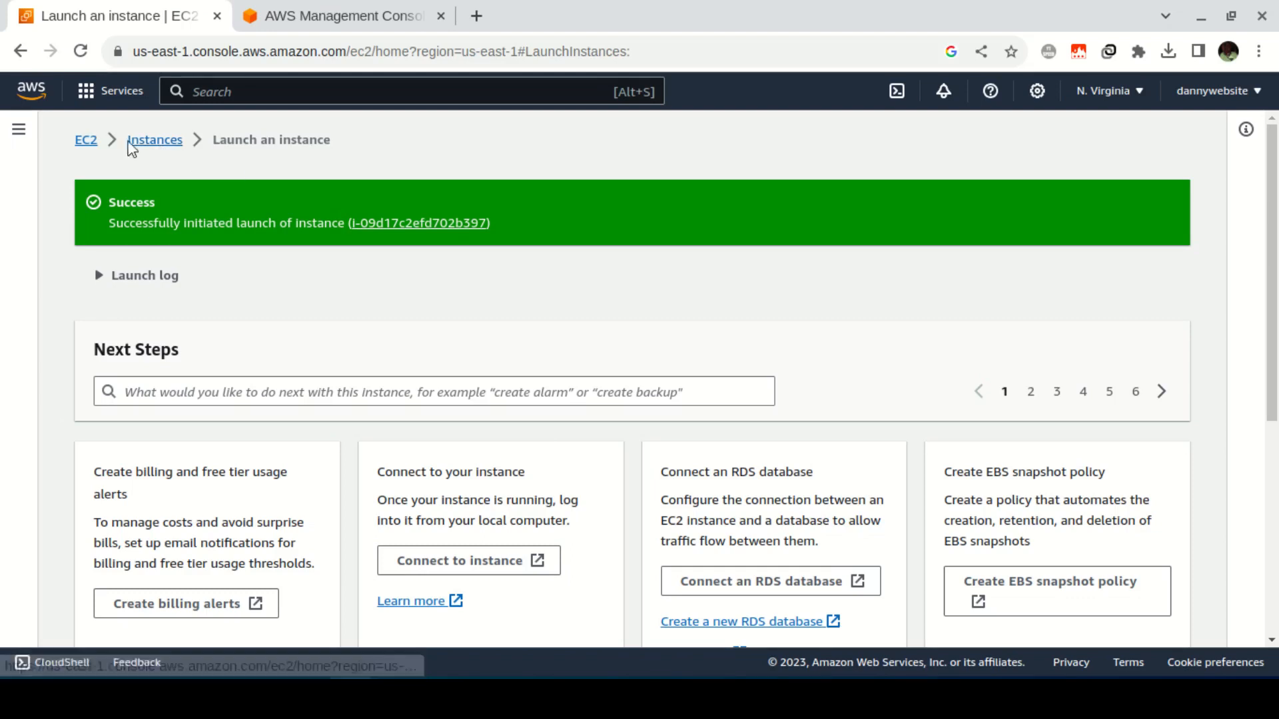
# Step: Open the list of EC2 instances and refresh it to check the state of "training instance"
pyautogui.click(157, 142)
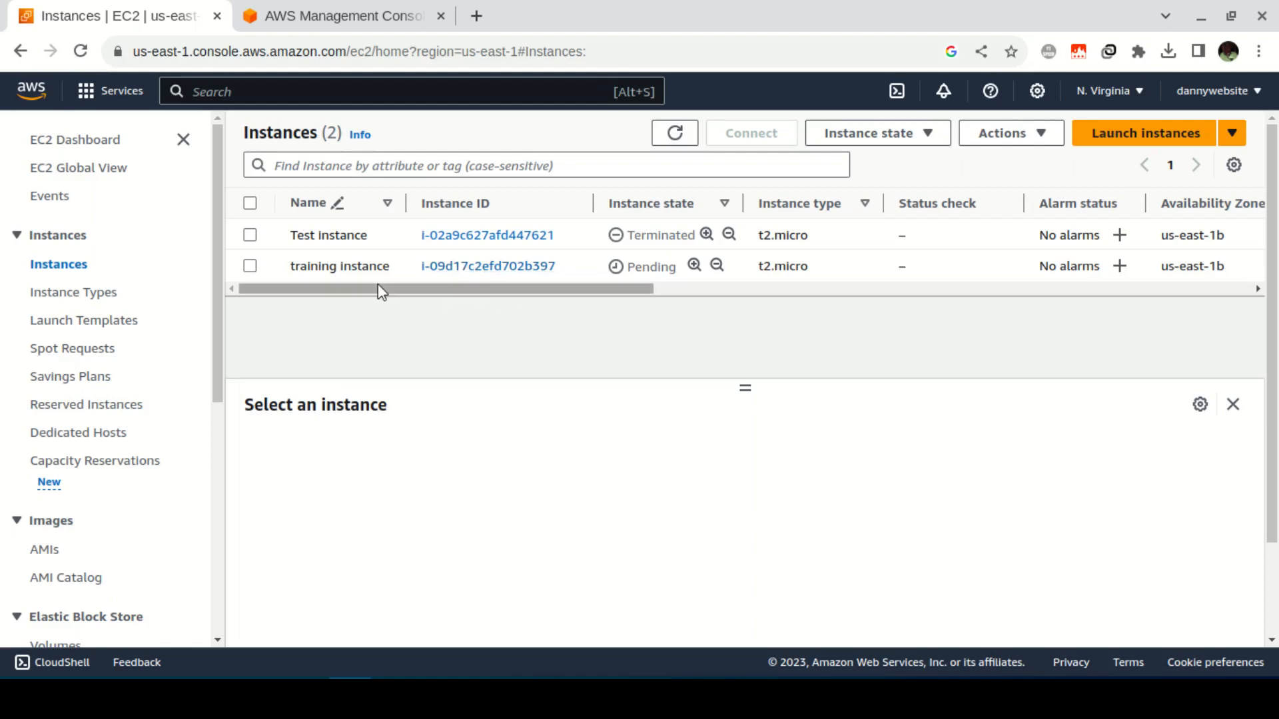
pyautogui.moveTo(311, 291); pyautogui.dragTo(206, 288)
pyautogui.click(681, 135)
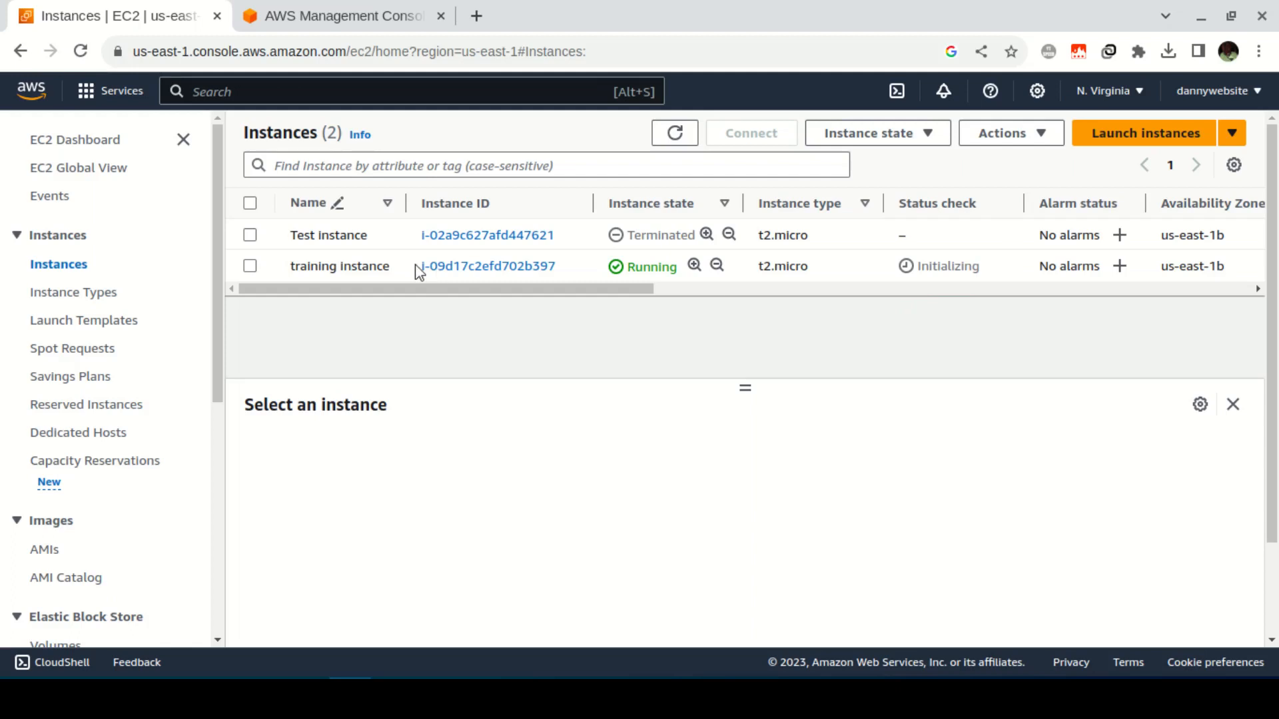
# Step: Open the details of "training instance" and connect to it through EC2 Instance Connect with the user name ubuntu
pyautogui.click(506, 266)
pyautogui.click(506, 266)
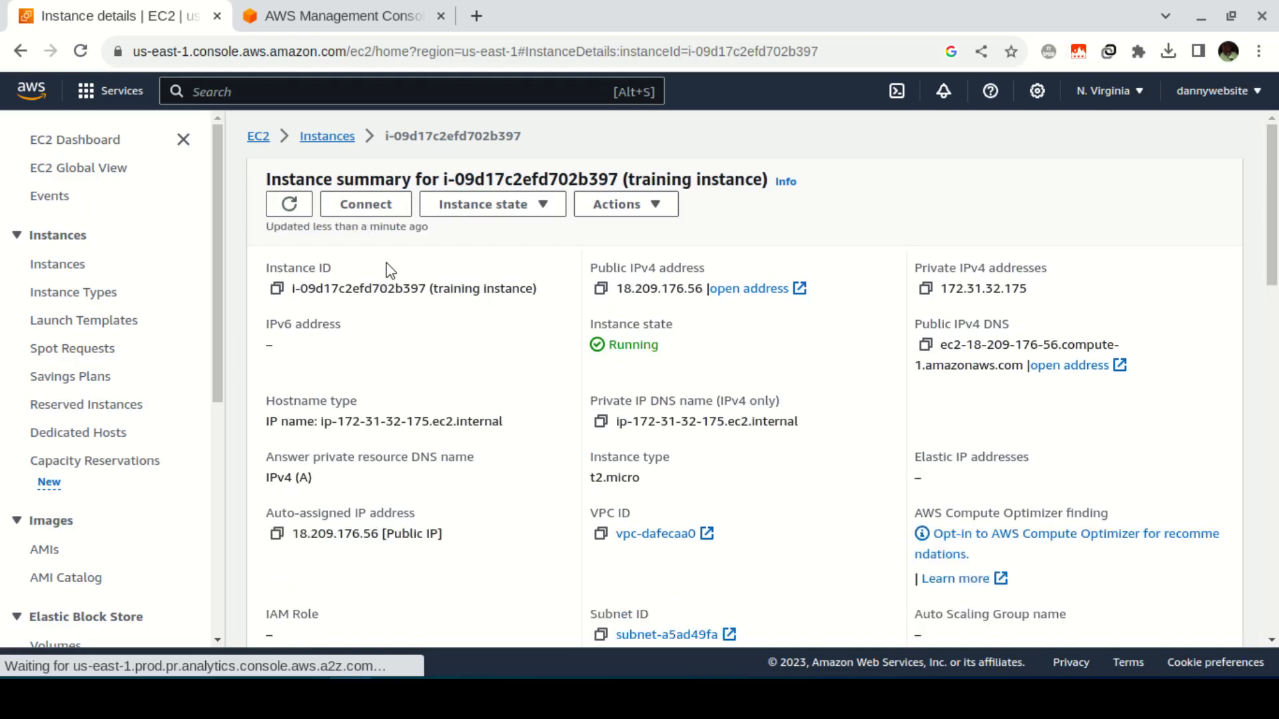
pyautogui.click(373, 207)
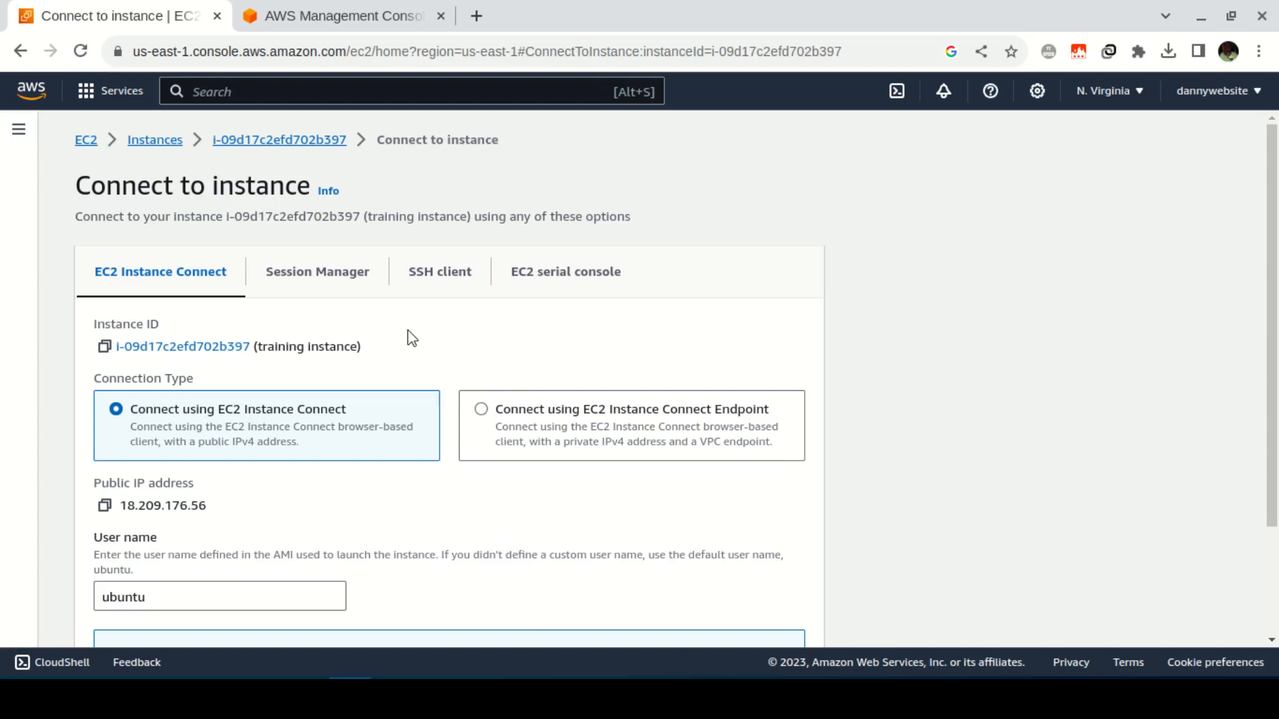
pyautogui.scroll(-2, 407, 330)
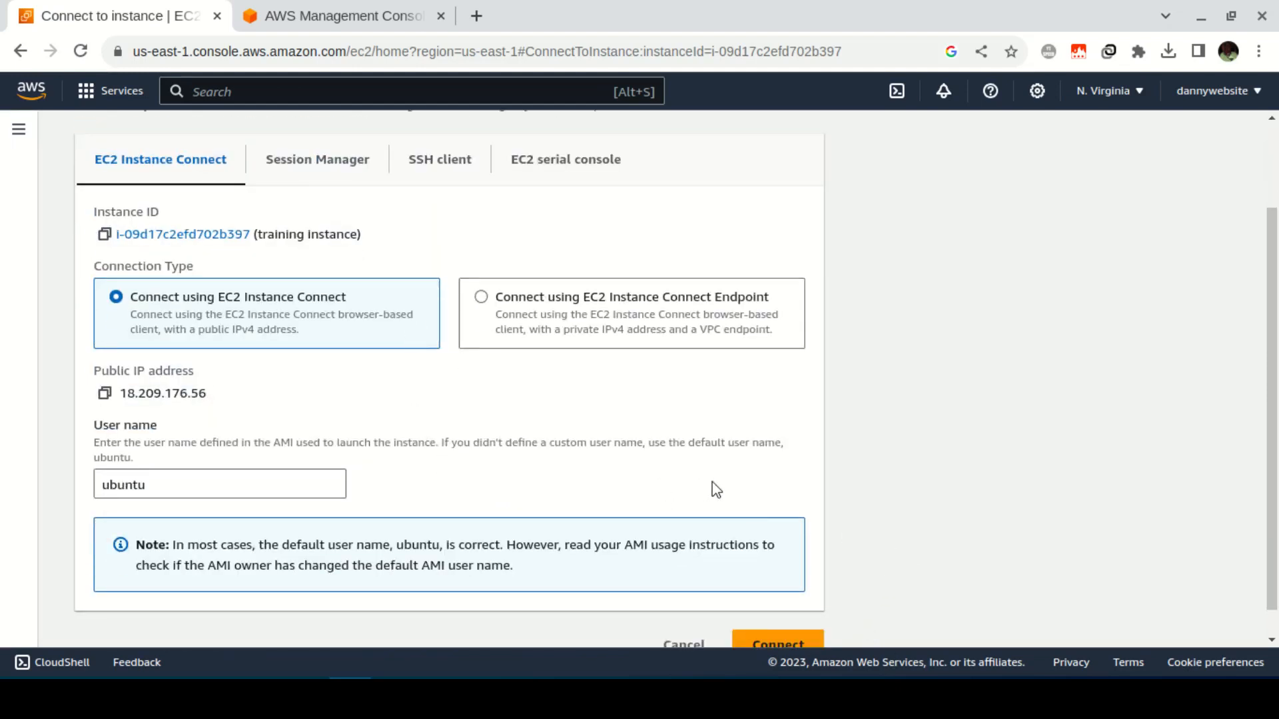
pyautogui.scroll(-1, 715, 491)
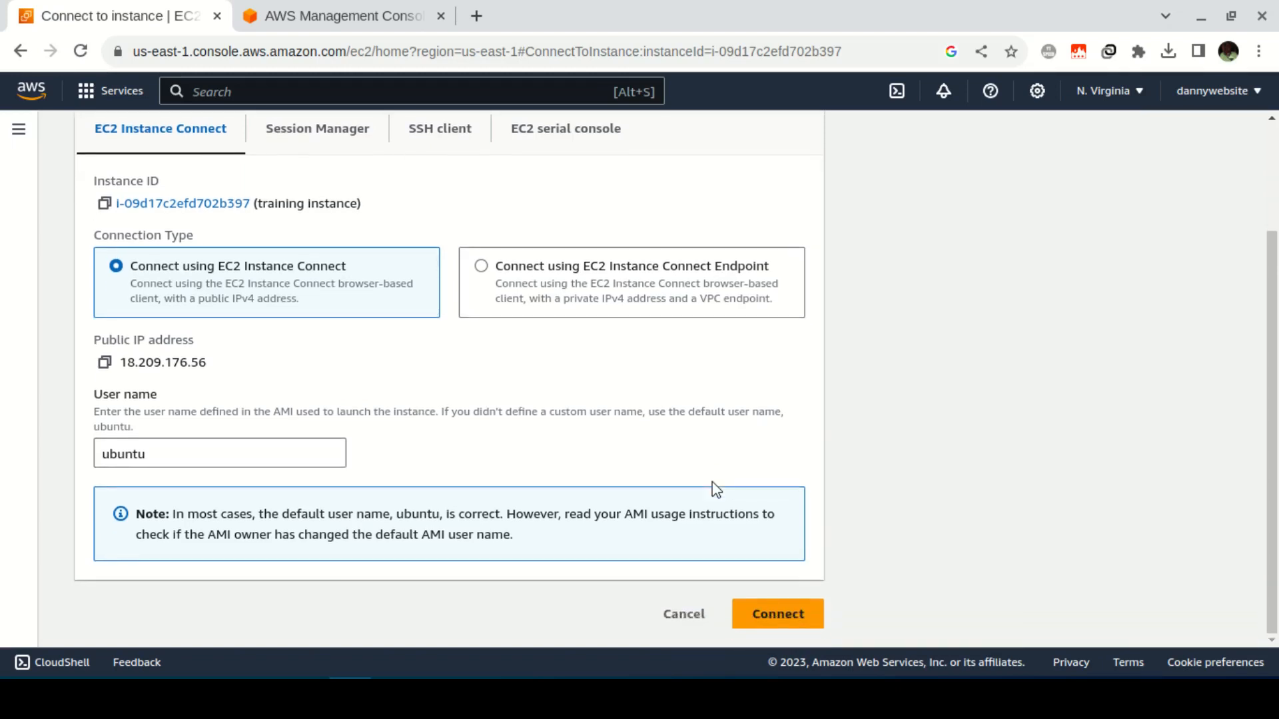
pyautogui.click(764, 619)
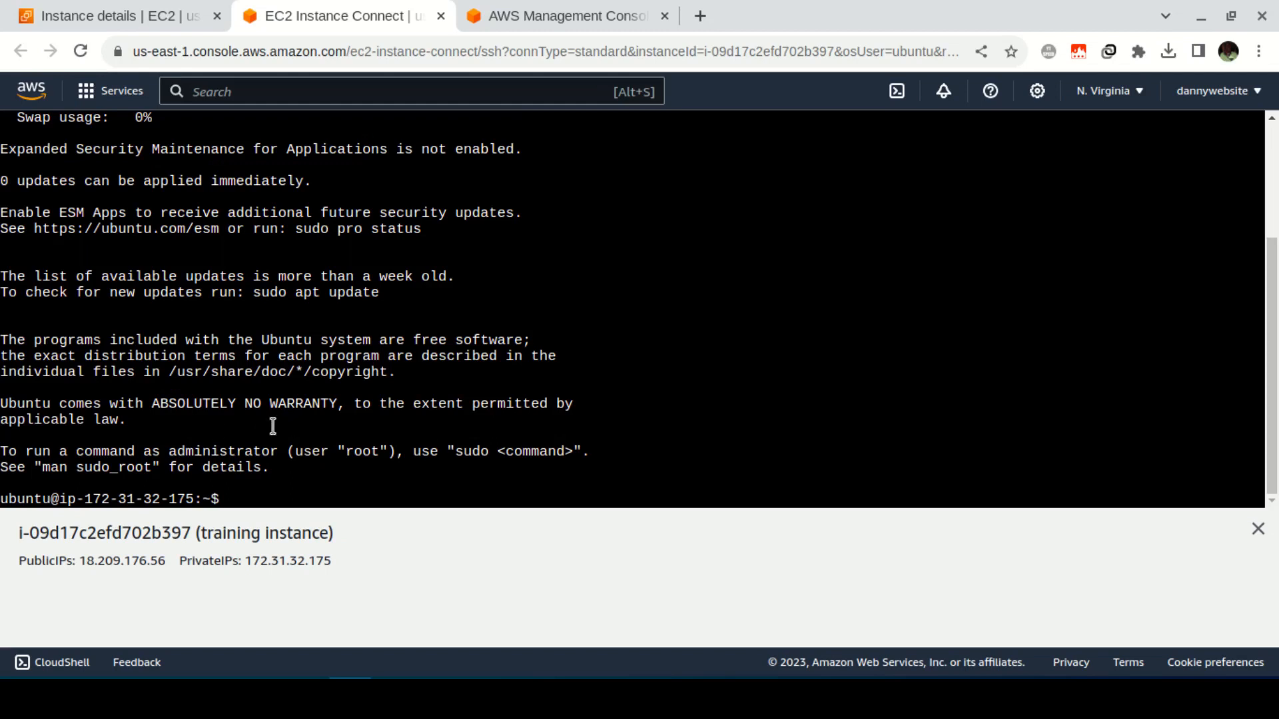
# Step: Run sudo apt update in the instance's browser-based terminal
pyautogui.click(241, 471)
pyautogui.write('sudo apt update')
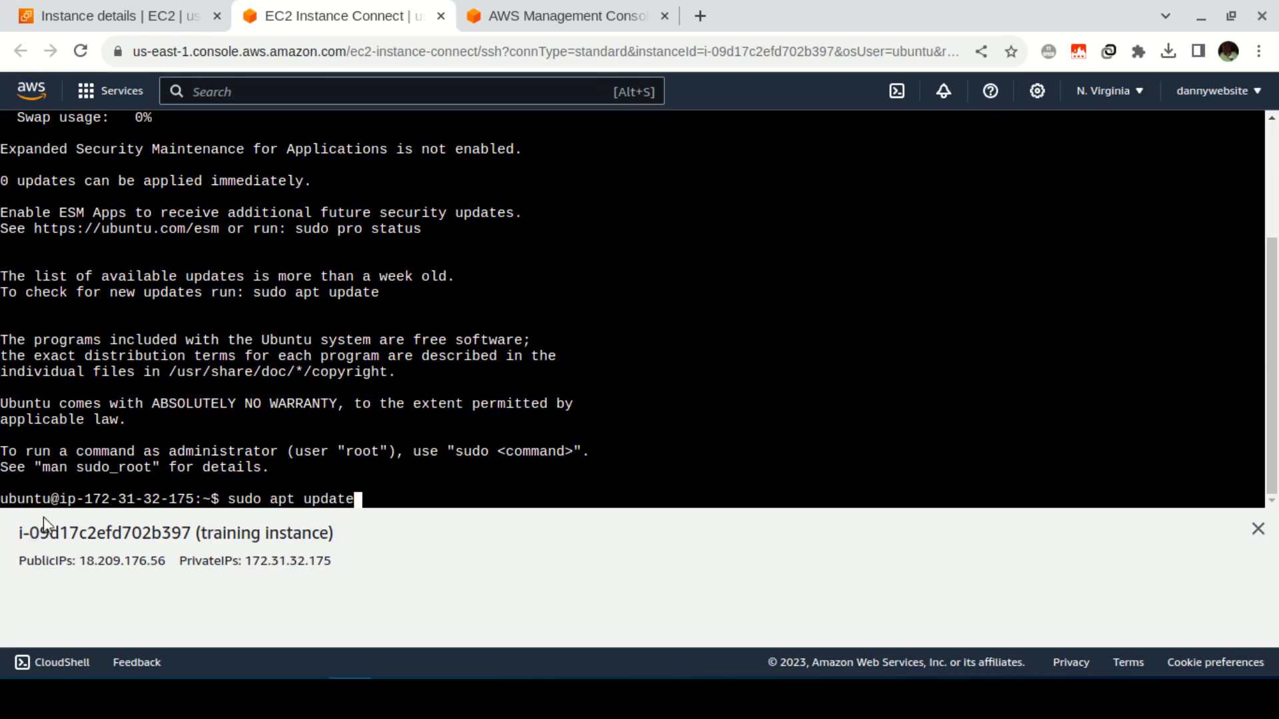
pyautogui.moveTo(48, 501); pyautogui.dragTo(4, 500)
pyautogui.moveTo(265, 501); pyautogui.dragTo(358, 498)
pyautogui.click(358, 498)
pyautogui.press('Return')
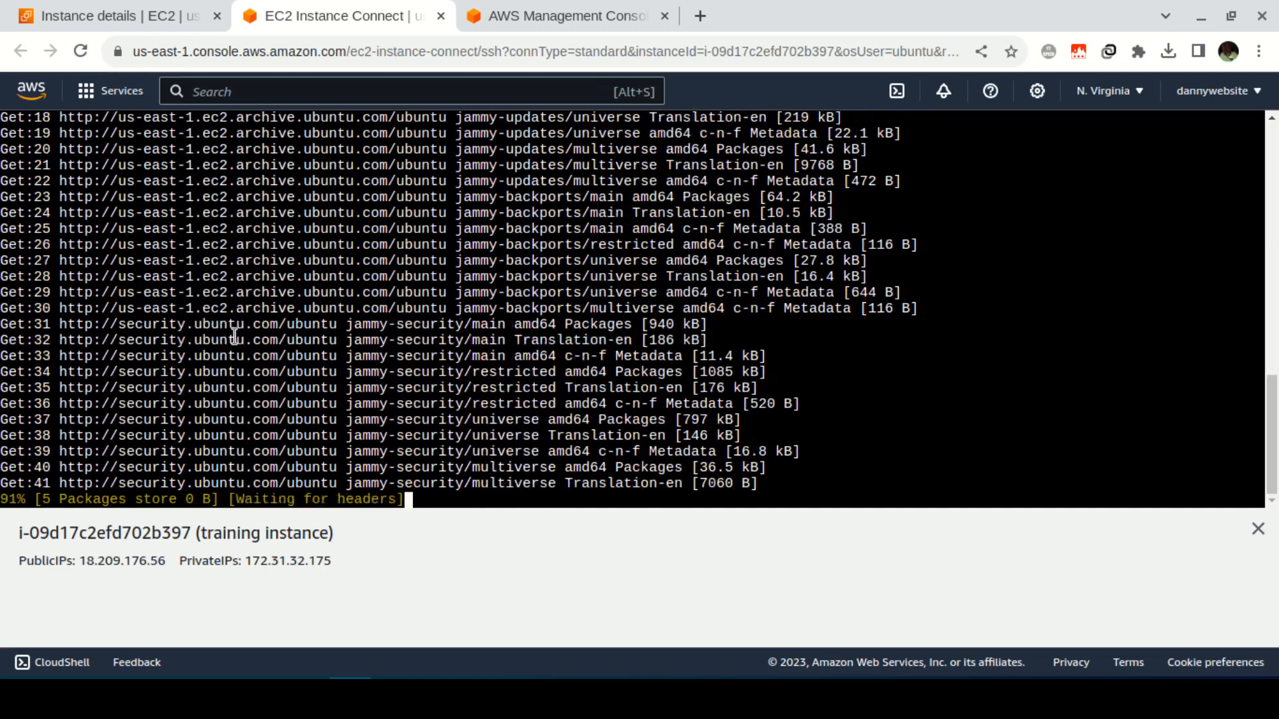
# Step: Return to the instance details, show the SSH client connection instructions for "training instance", and open a local terminal window
pyautogui.click(137, 18)
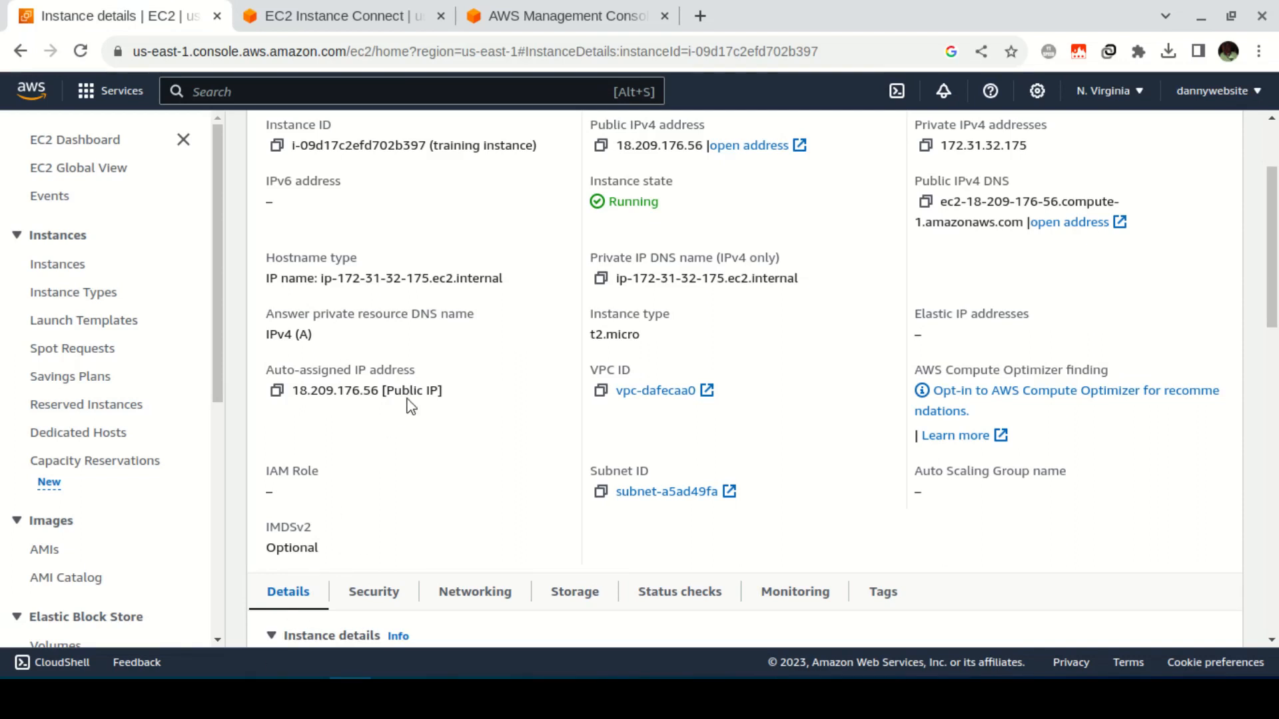
pyautogui.scroll(2, 486, 353)
pyautogui.scroll(1, 490, 357)
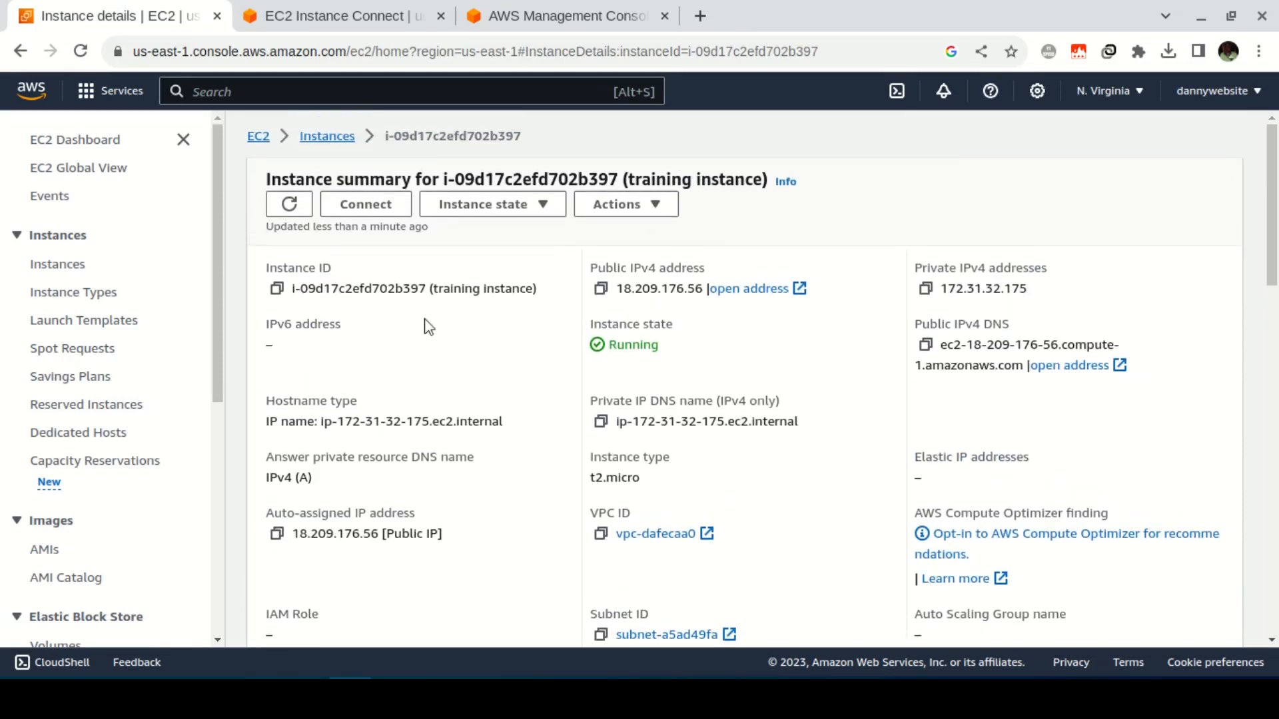
pyautogui.click(380, 212)
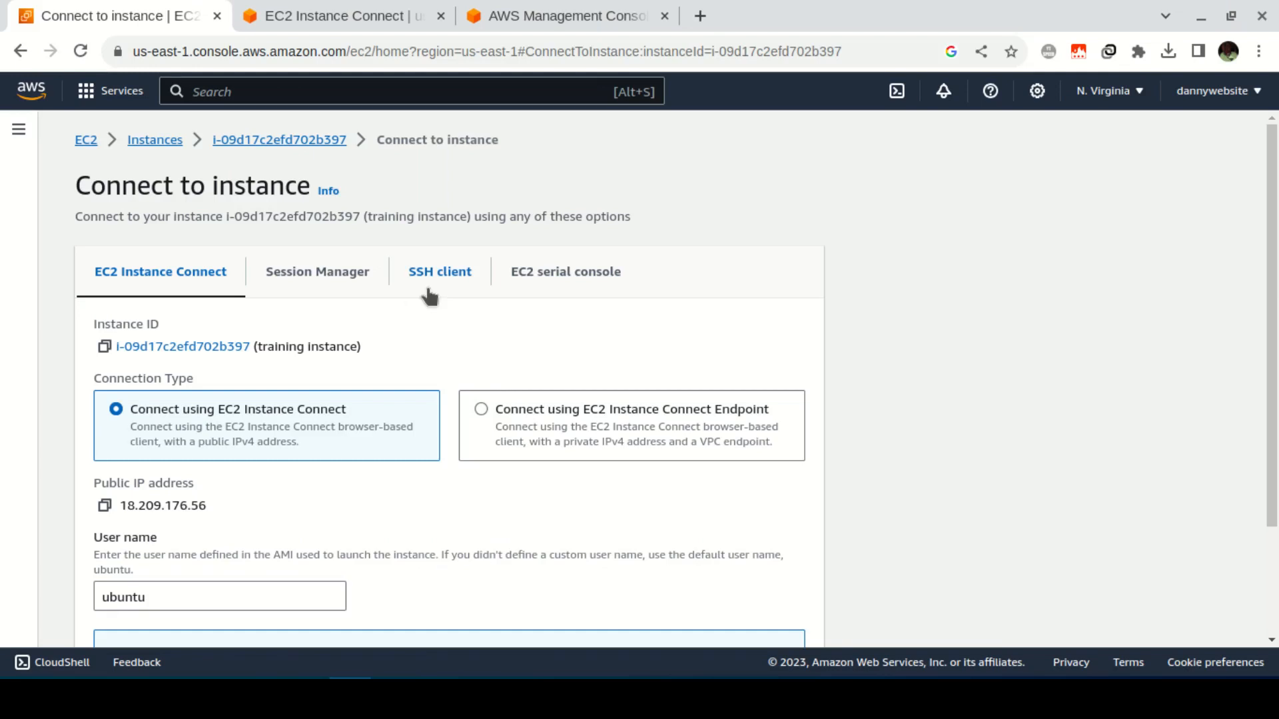
pyautogui.click(439, 280)
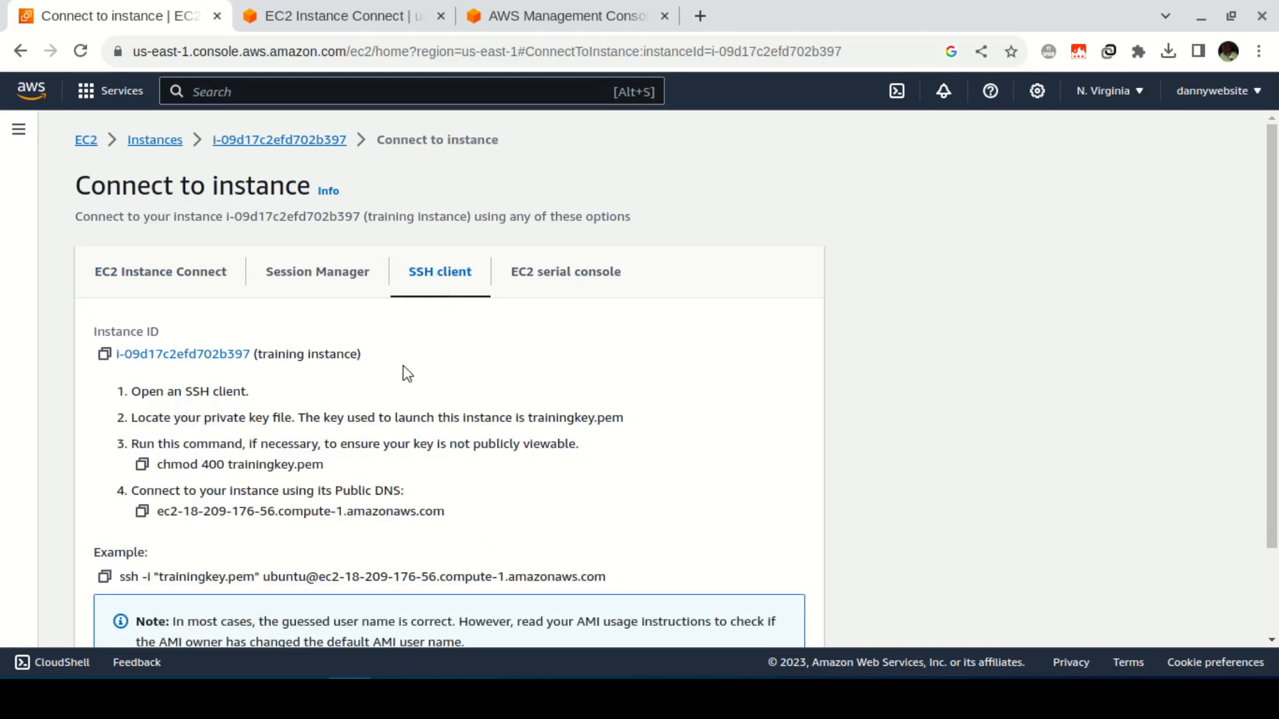
pyautogui.scroll(-2, 430, 389)
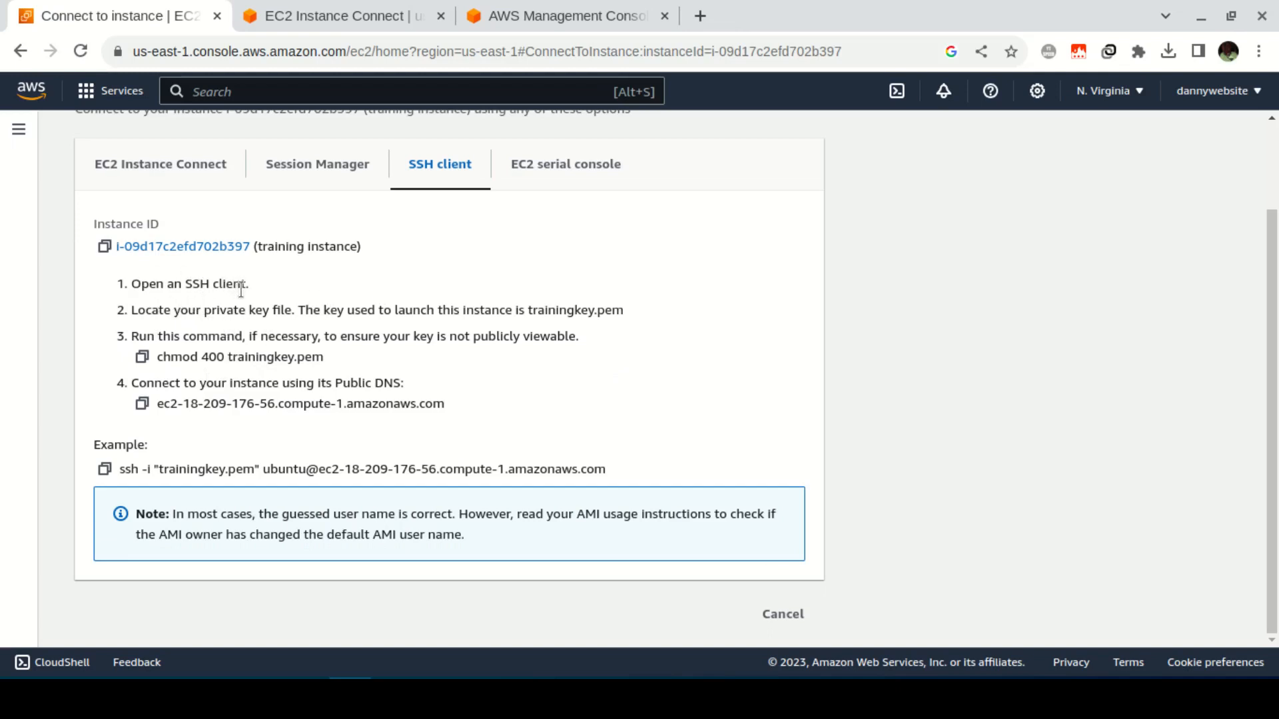
pyautogui.click(432, 698)
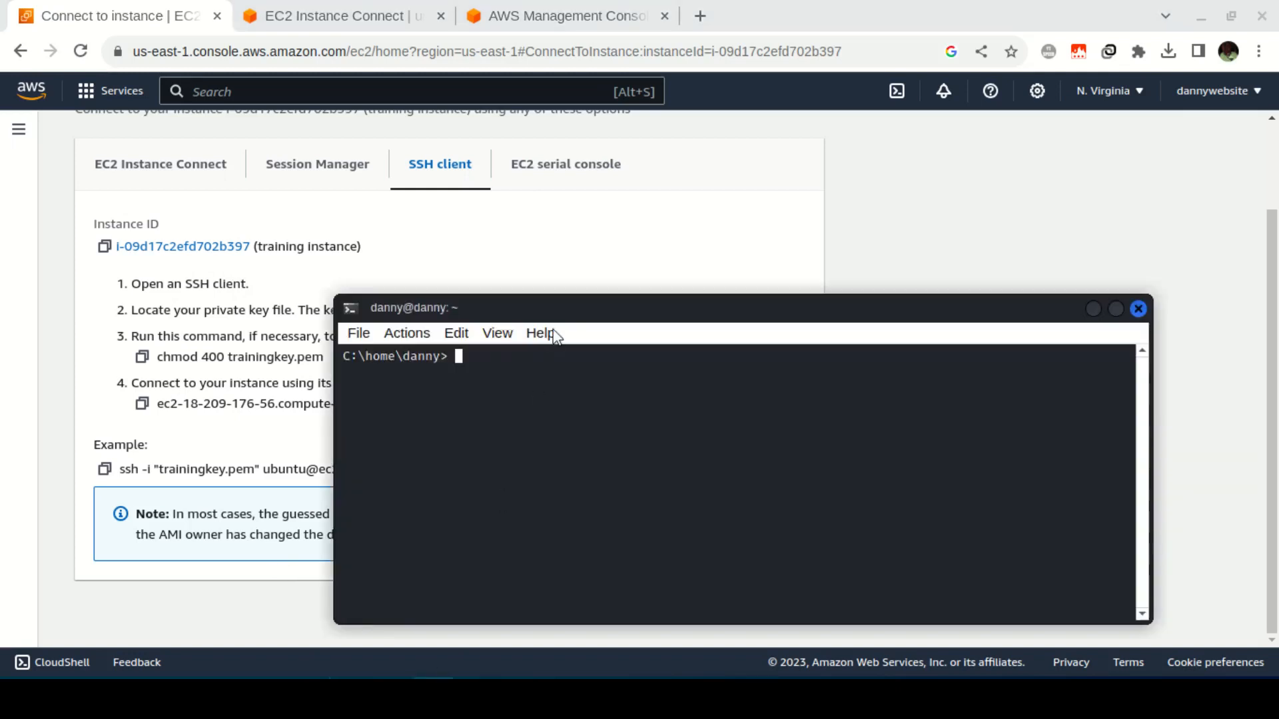
# Step: Uncover the SSH connection instructions and change the local terminal's working directory to ~/Downloads
pyautogui.moveTo(560, 305); pyautogui.dragTo(801, 285)
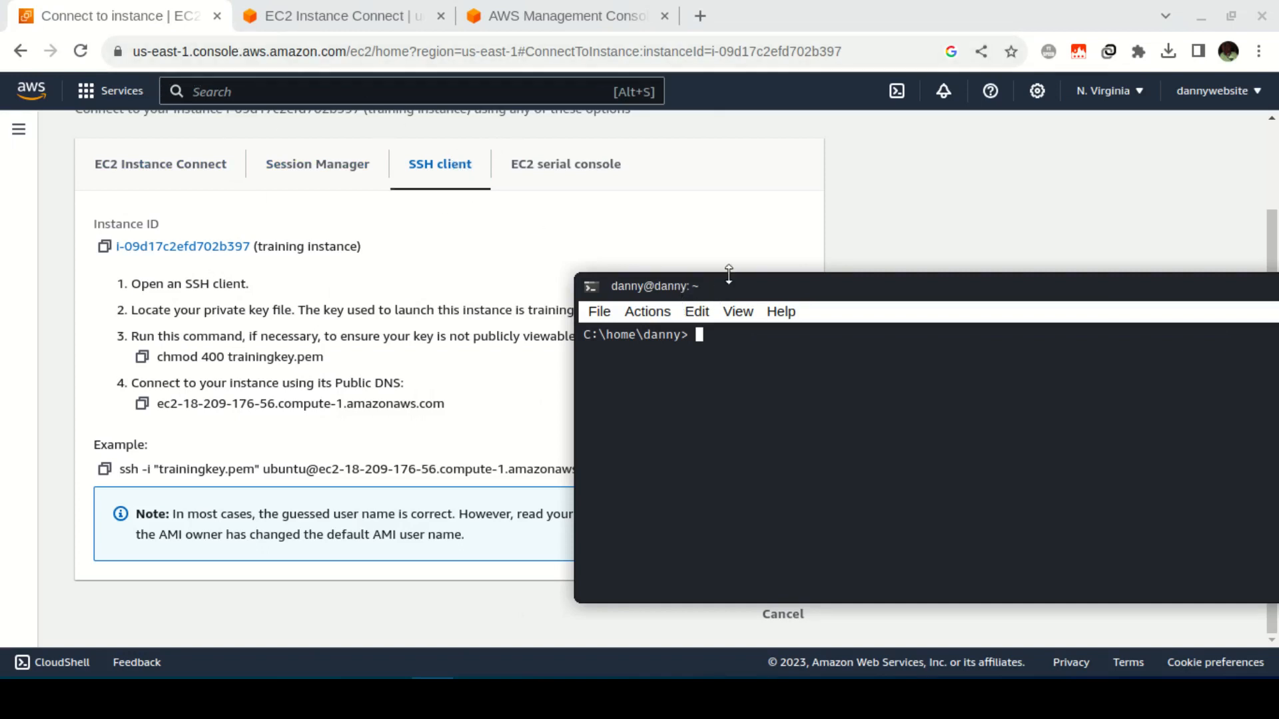
pyautogui.write('cd ~/D')
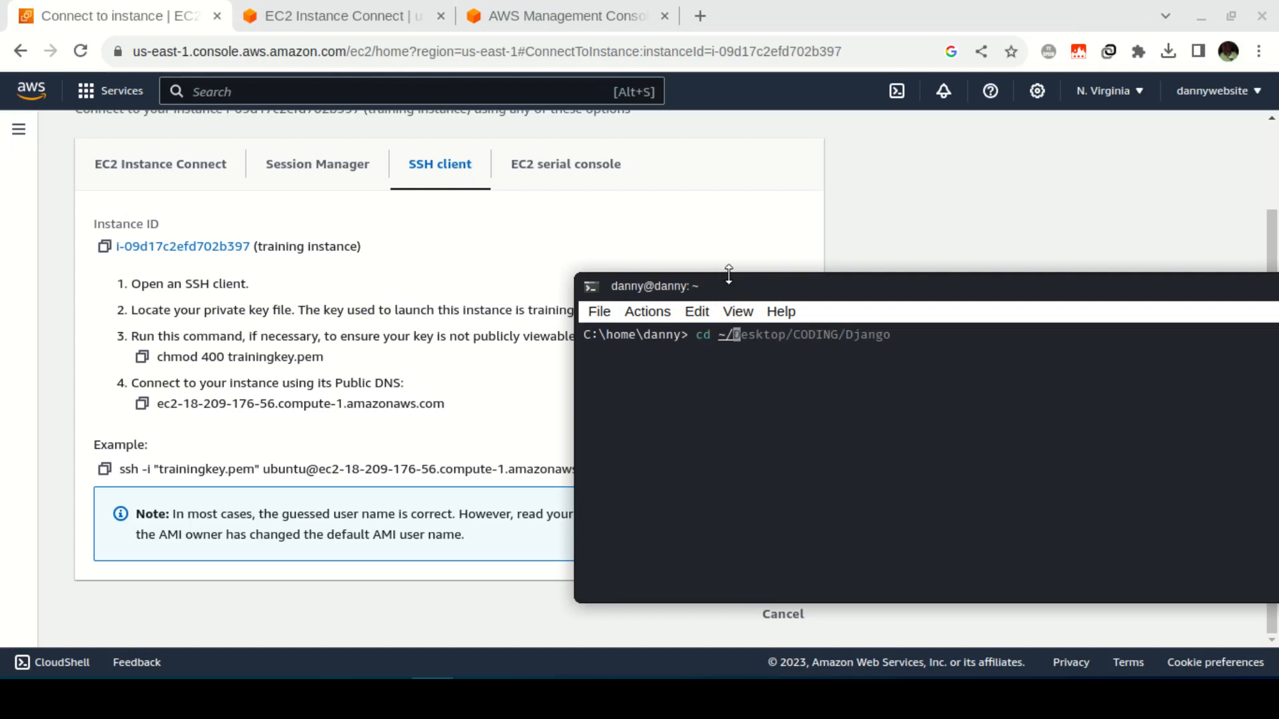
pyautogui.write('ownloads/')
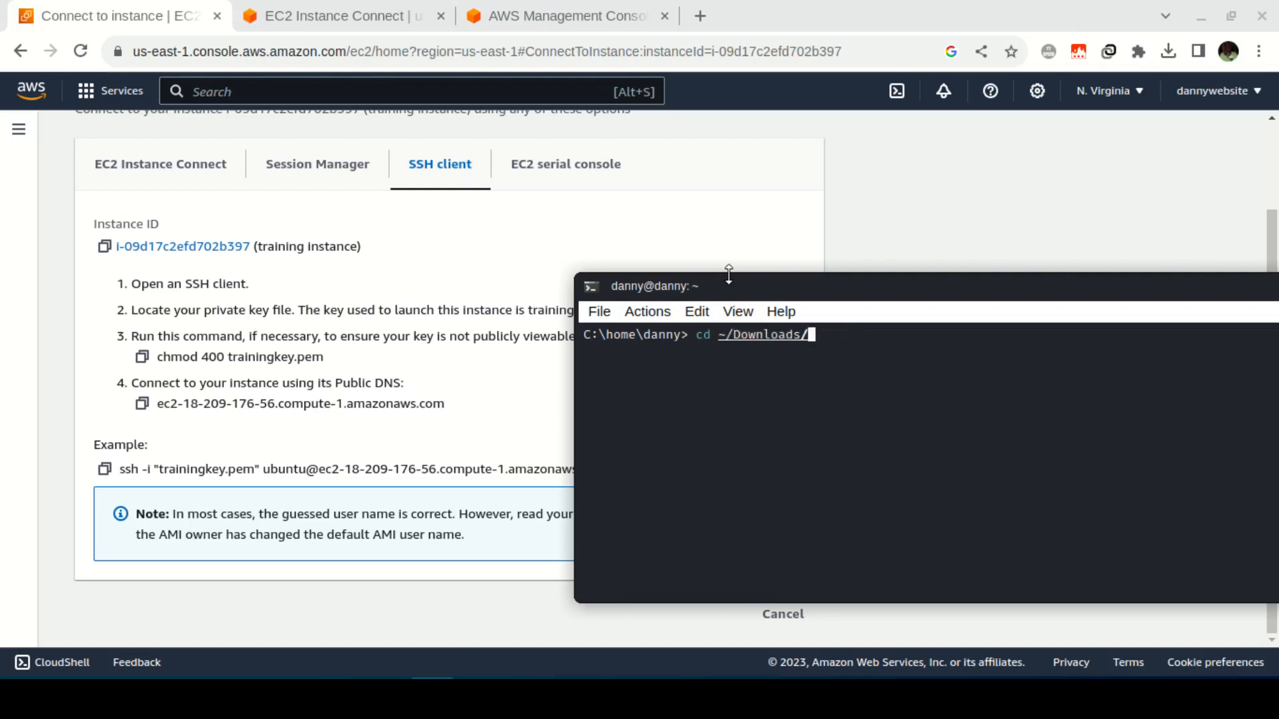
pyautogui.press('Return')
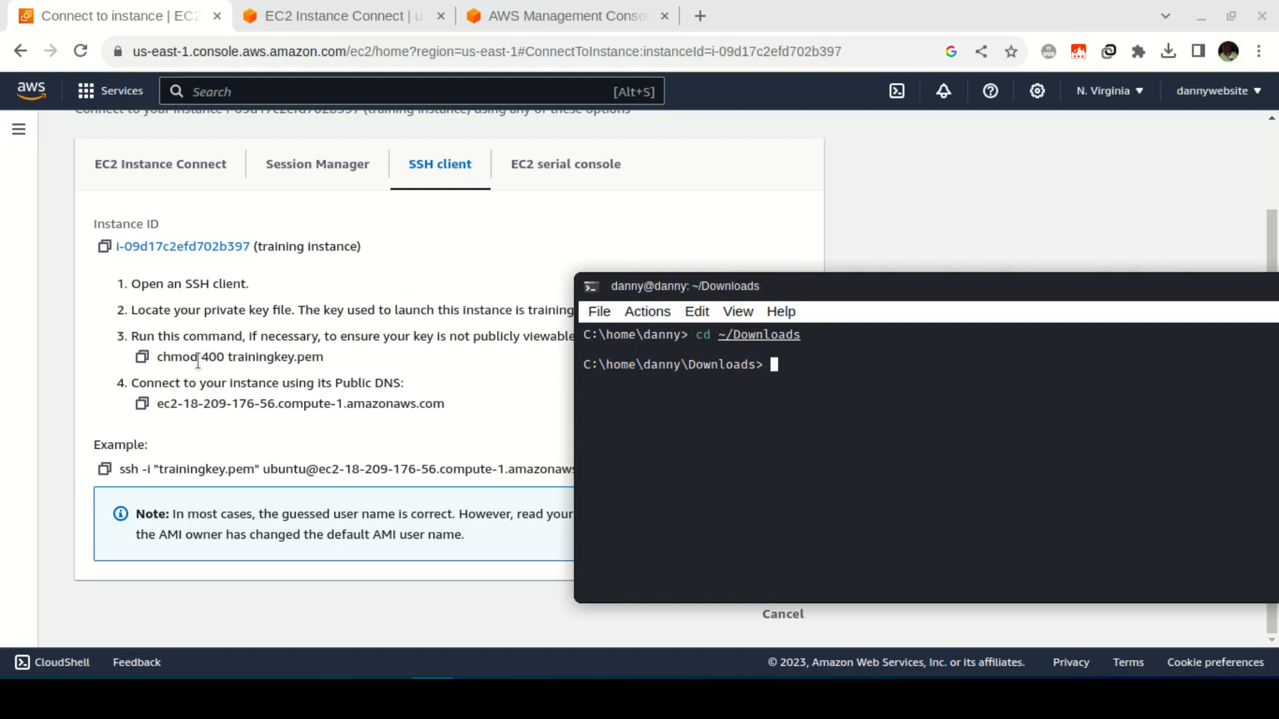
# Step: Run chmod 400 on trainingkey.pem in the local terminal, following the SSH client instructions
pyautogui.moveTo(228, 357); pyautogui.dragTo(321, 357)
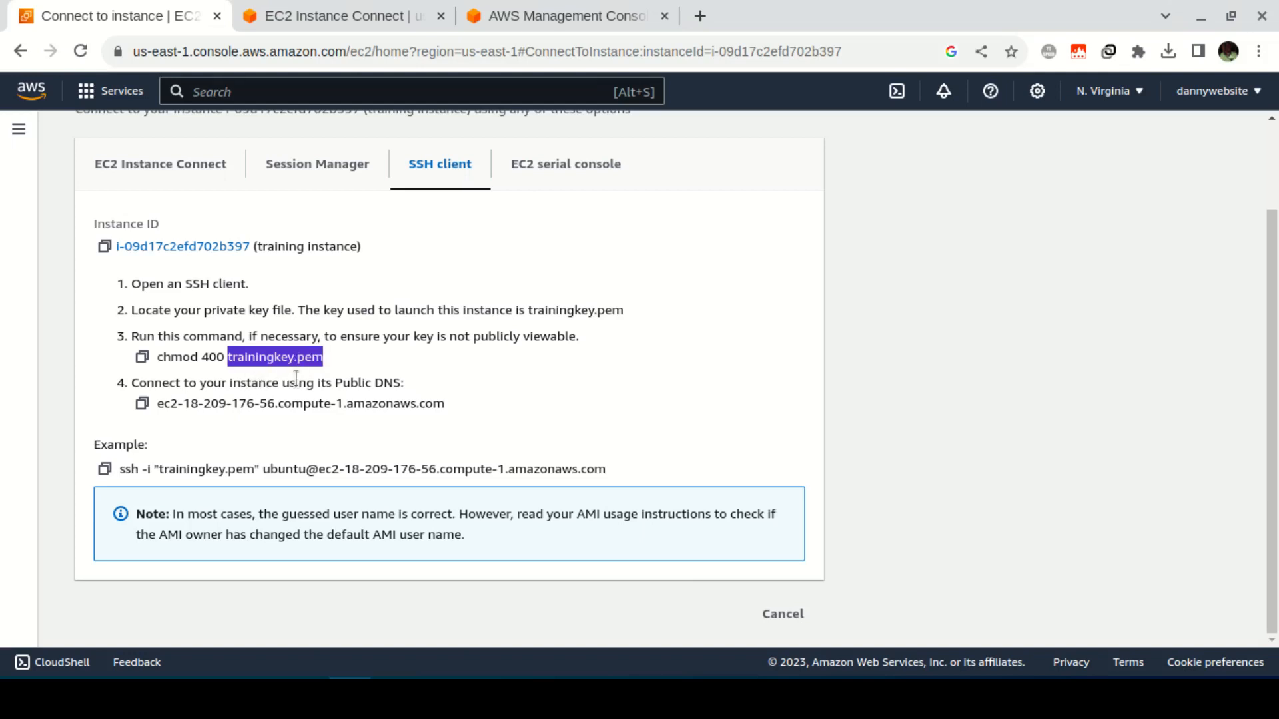
pyautogui.hotkey('alt', 'Tab')
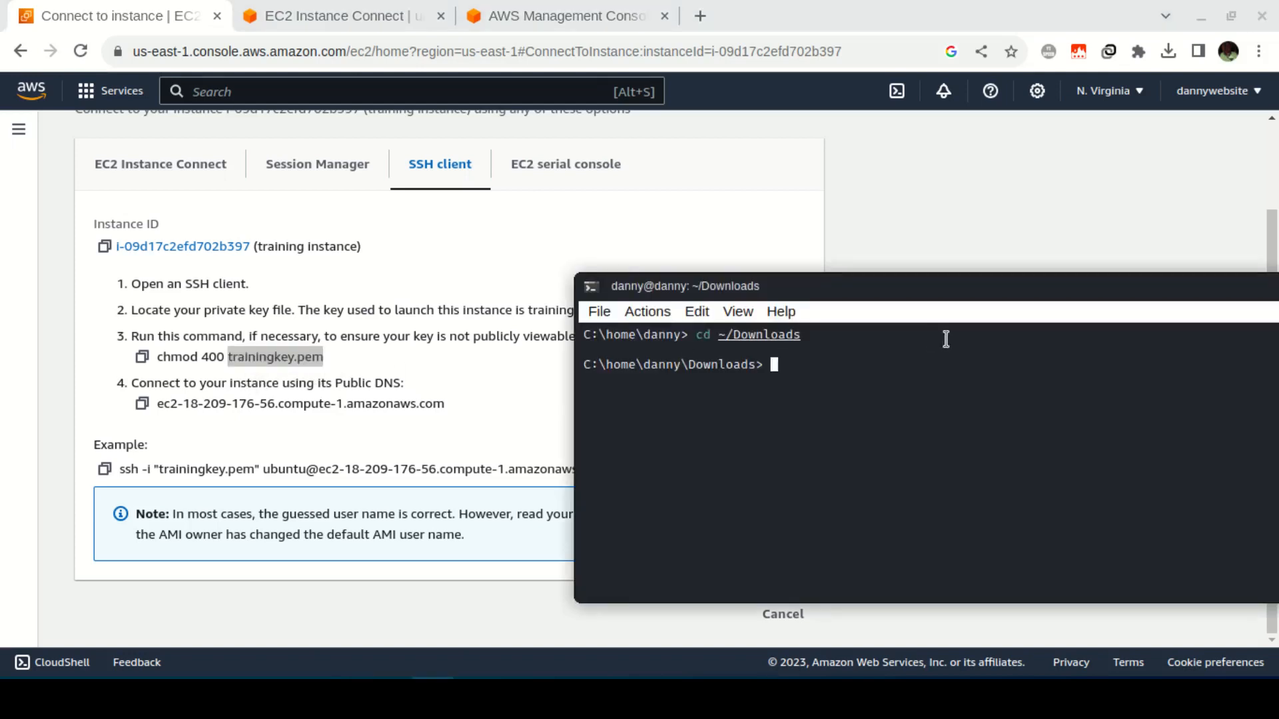
pyautogui.write('chmod 400 tra')
pyautogui.press('Tab')
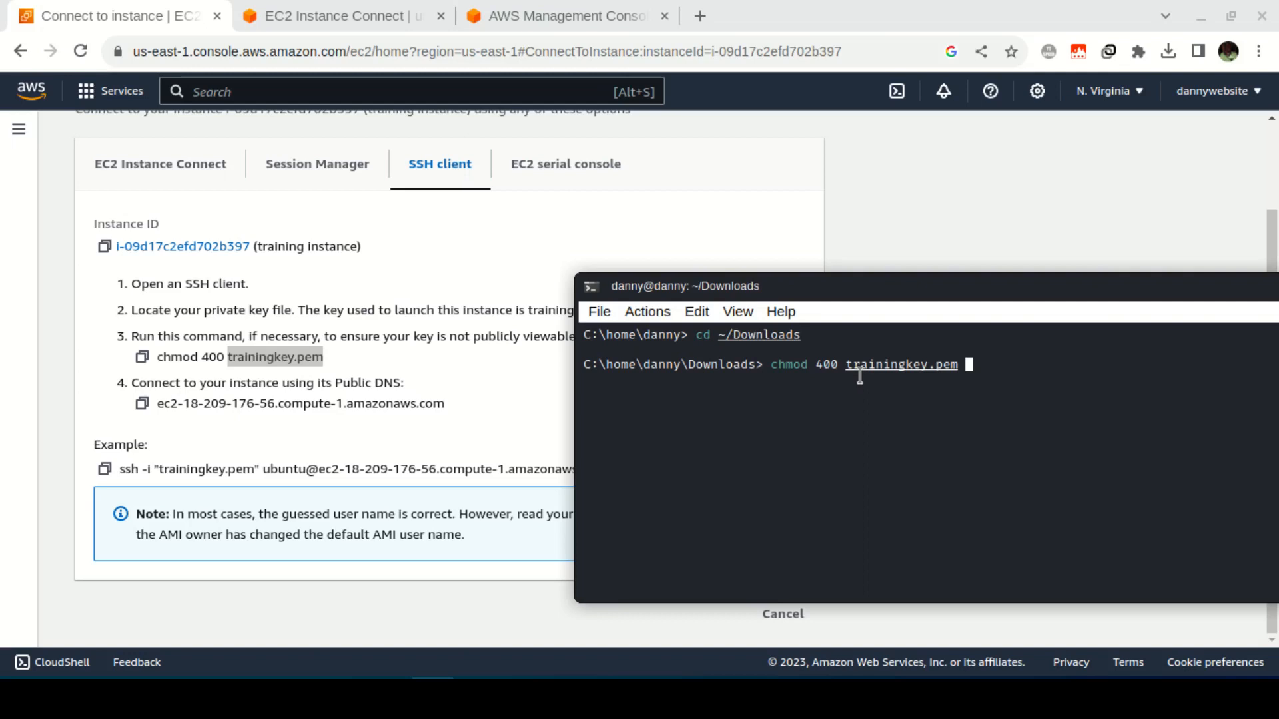
pyautogui.press('Return')
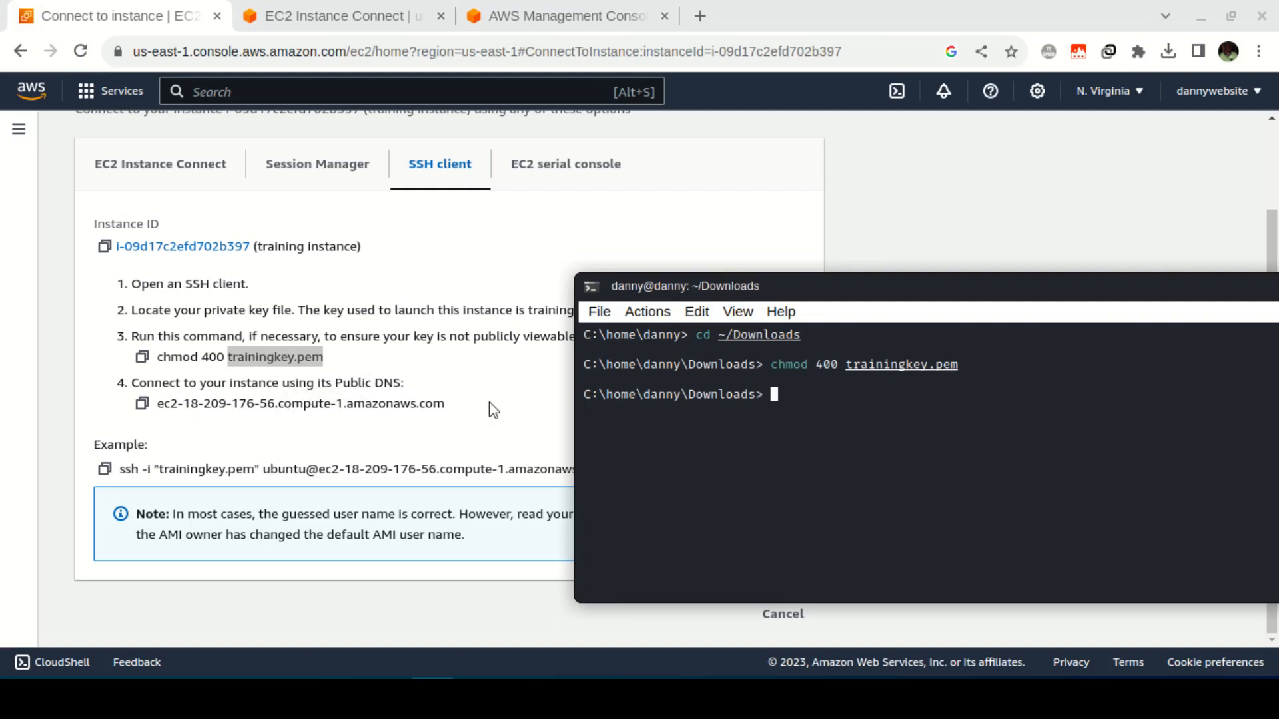
# Step: Copy the example SSH command for "training instance", run it in the local terminal, and accept the host's authenticity with yes
pyautogui.hotkey('alt', 'Tab')
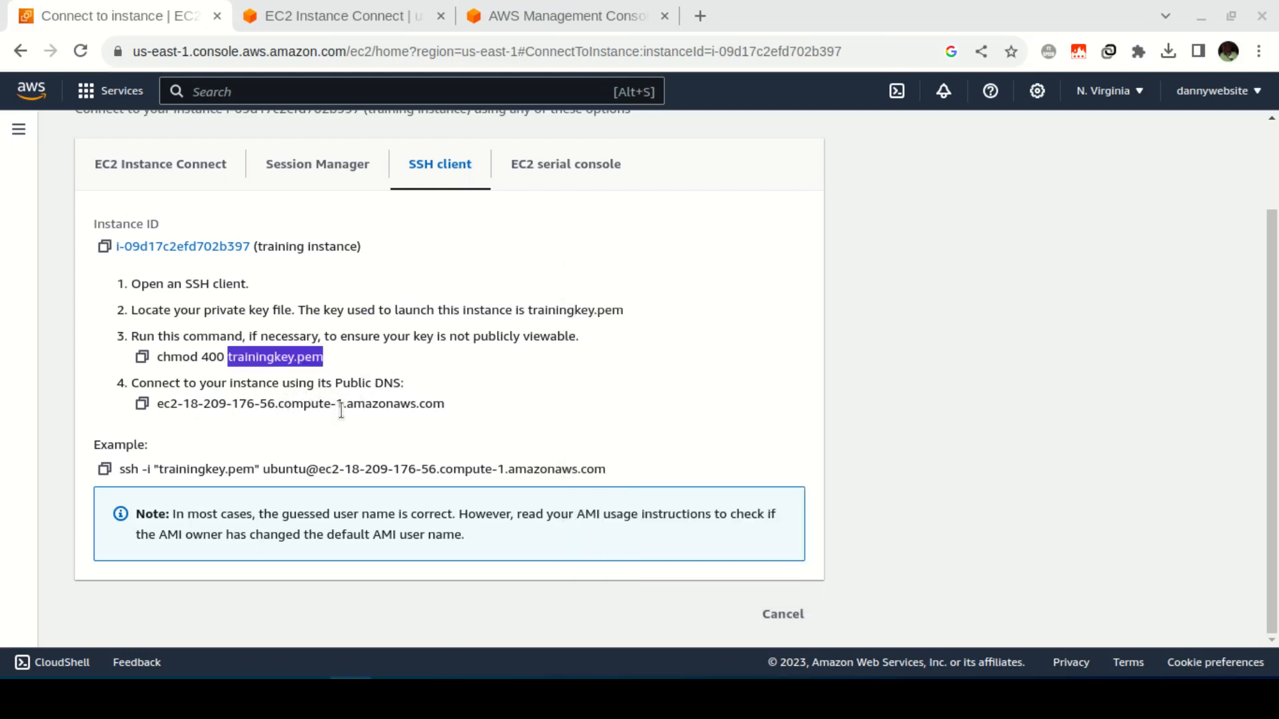
pyautogui.click(105, 469)
pyautogui.hotkey('alt', 'Tab')
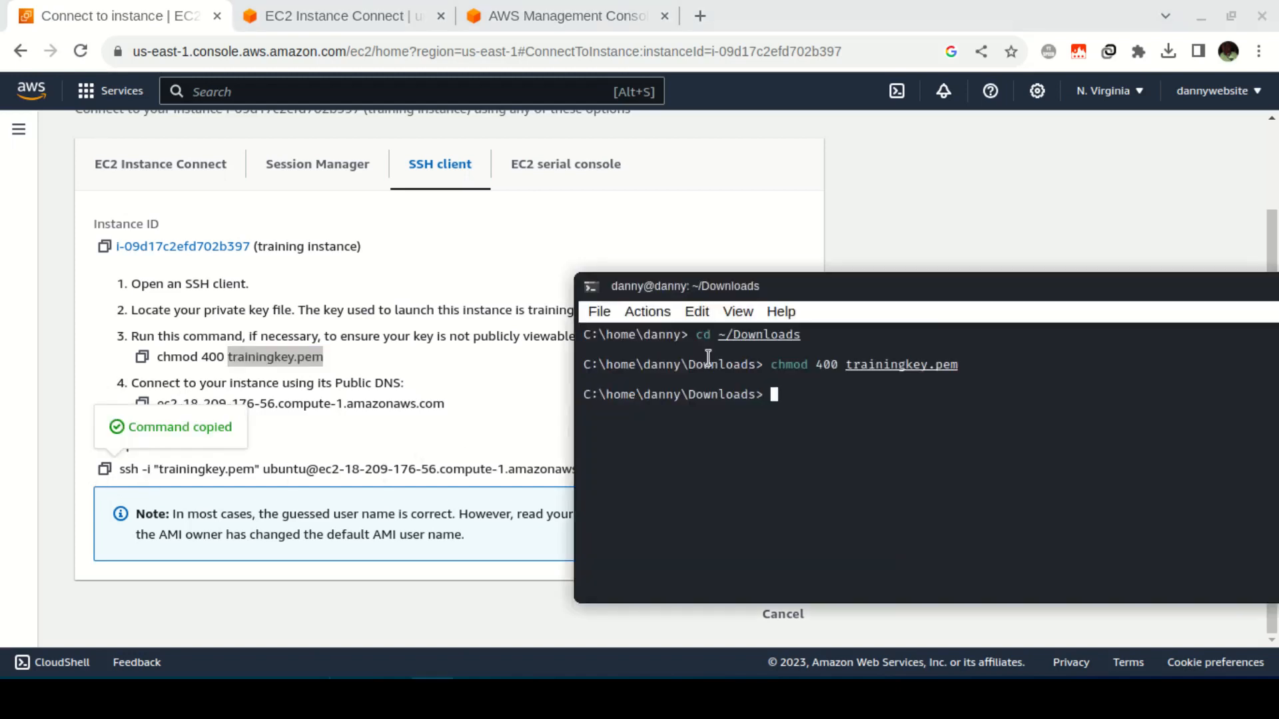
pyautogui.moveTo(824, 288); pyautogui.dragTo(605, 124)
pyautogui.hotkey('ctrl', 'shift', 'v')
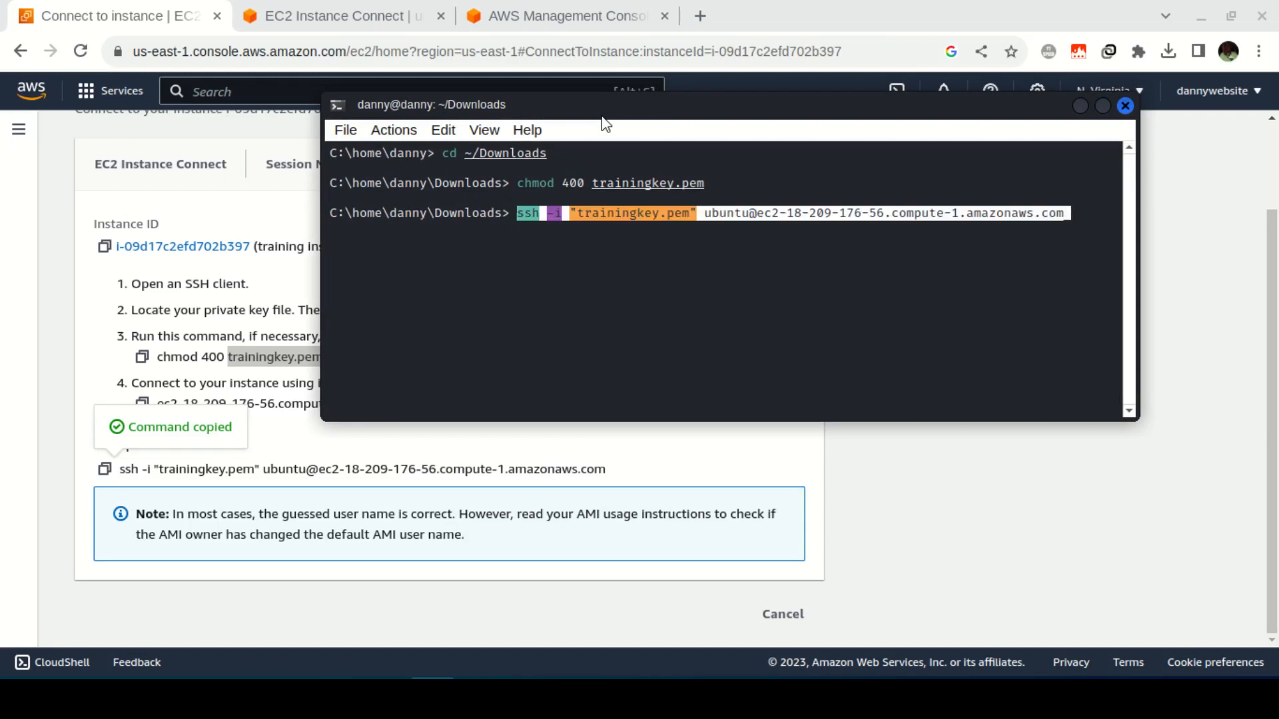
pyautogui.press('Right')
pyautogui.press('Return')
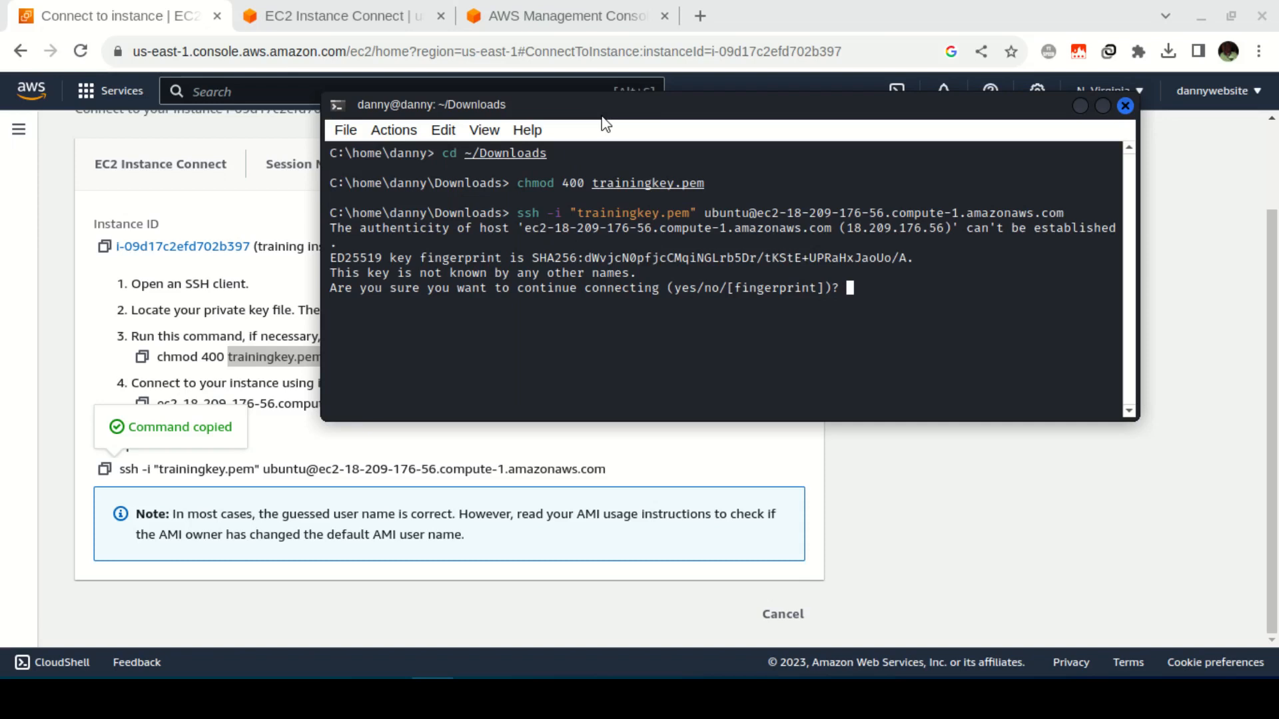
pyautogui.write('yes')
pyautogui.press('Return')
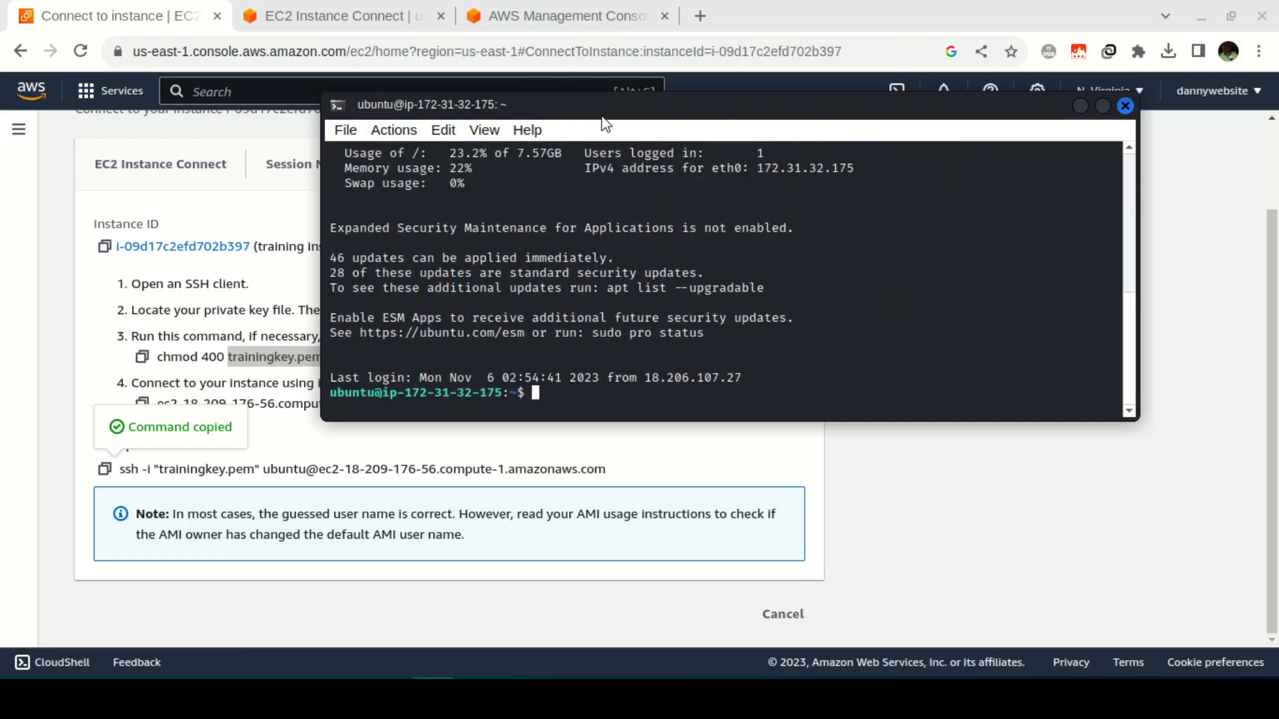
# Step: Enlarge the terminal window, then list the files and print the working directory on the instance with ls and pwd
pyautogui.moveTo(1136, 421); pyautogui.dragTo(1138, 626)
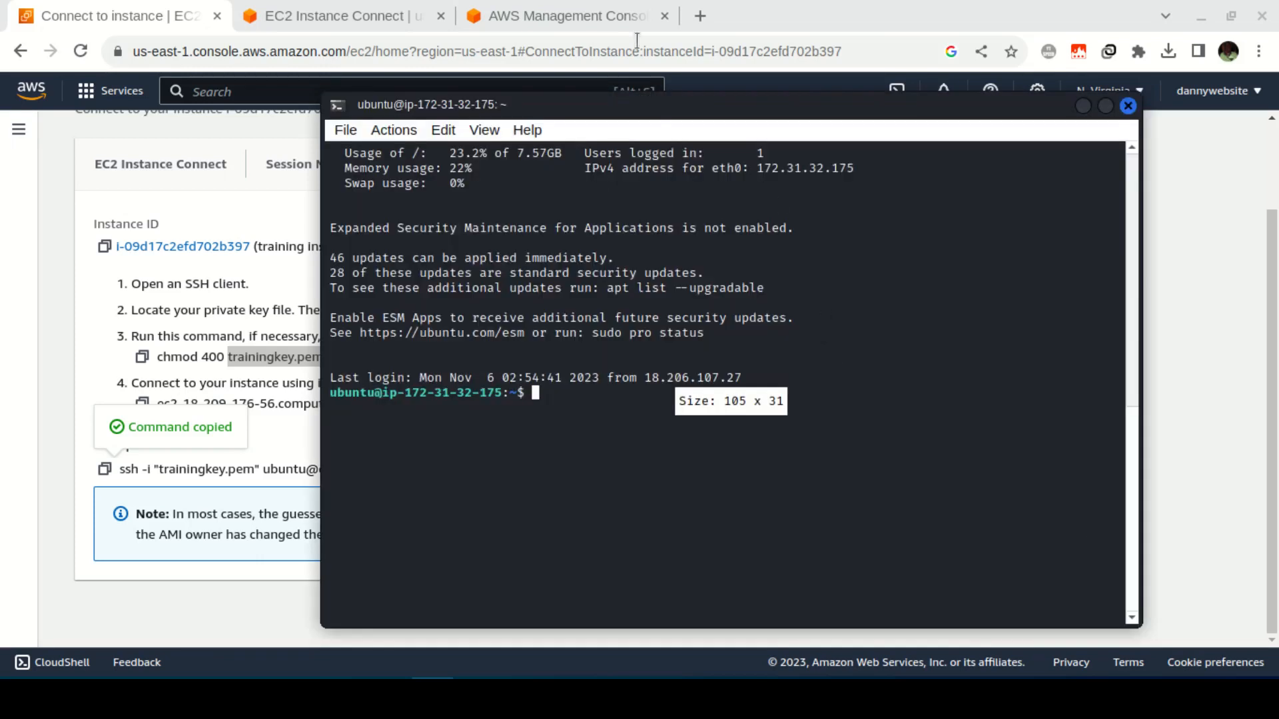
pyautogui.moveTo(633, 122); pyautogui.dragTo(487, 98)
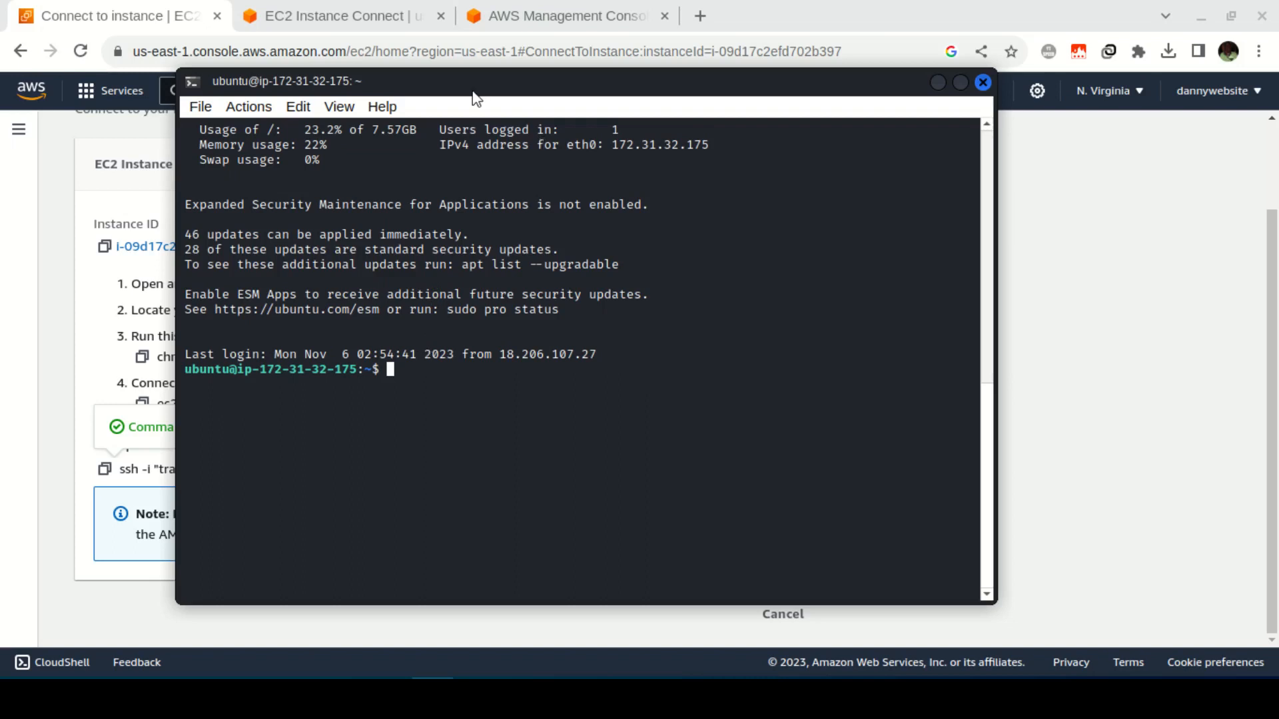
pyautogui.write('ls')
pyautogui.press('Return')
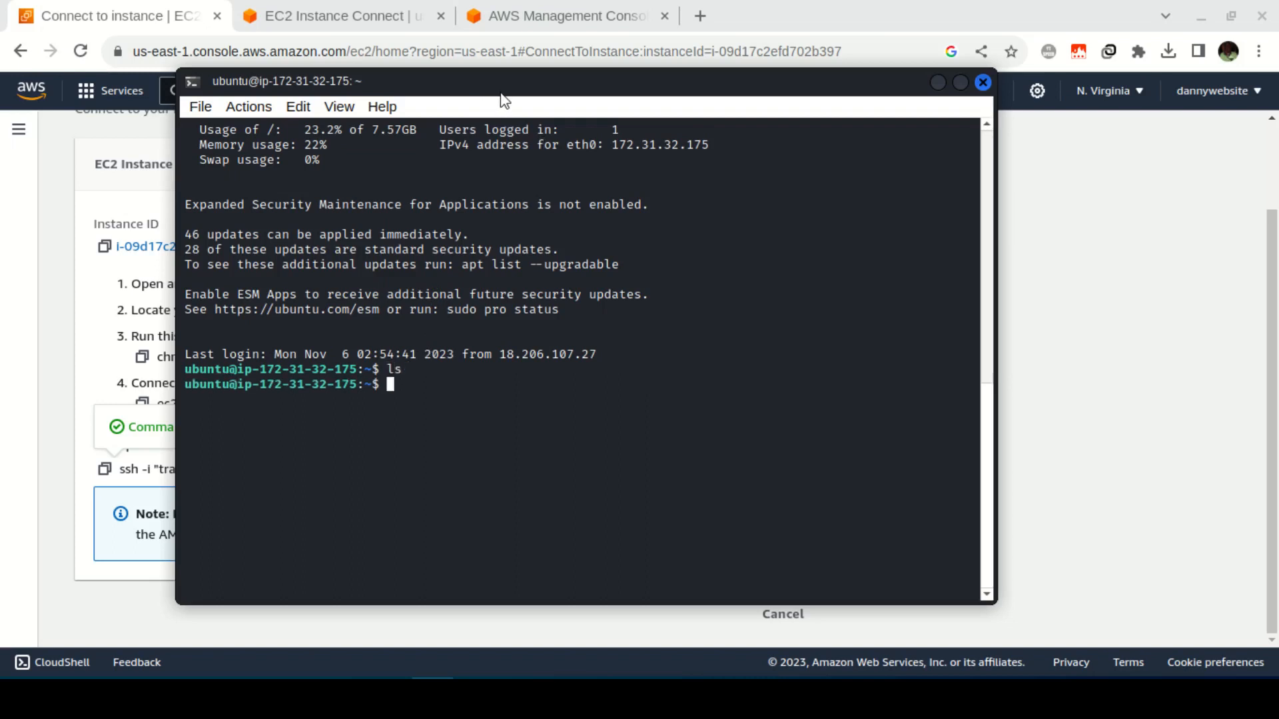
pyautogui.write('pwd')
pyautogui.press('Return')
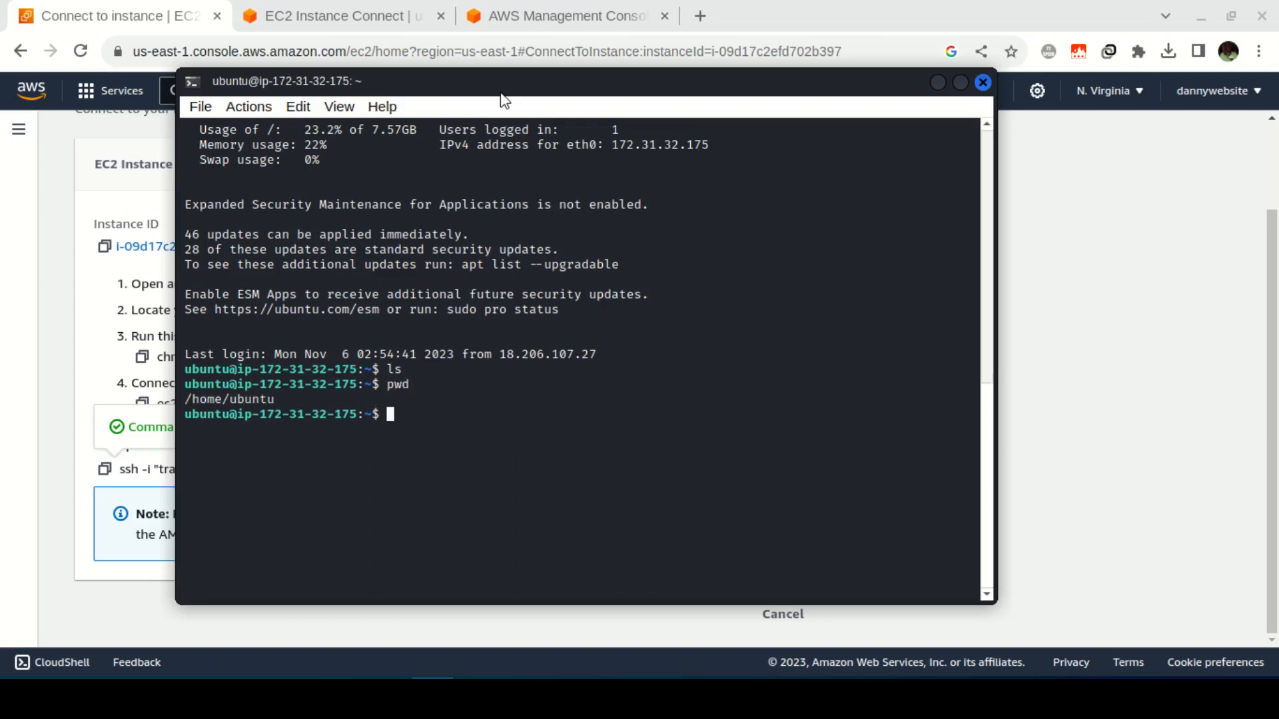
# Step: Create an empty file named index.hp in the instance's home directory and list the directory contents
pyautogui.write('touch index.hp')
pyautogui.press('Return')
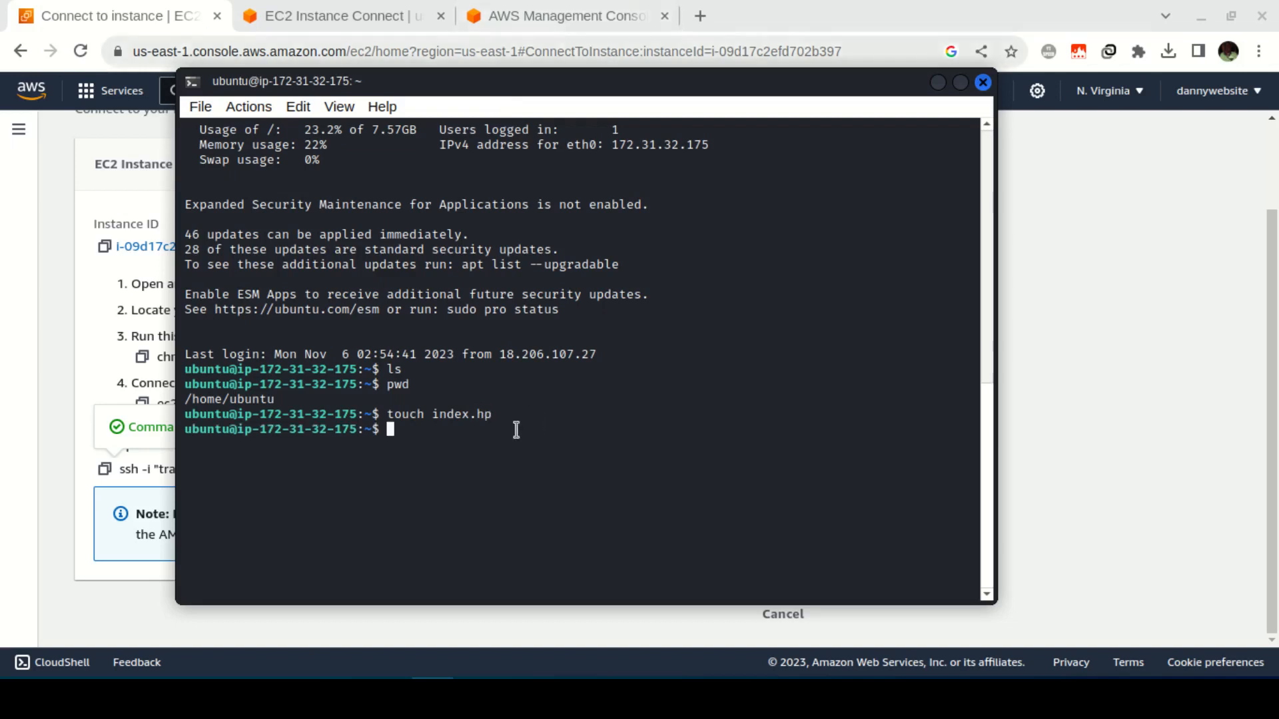
pyautogui.write('ls')
pyautogui.press('Return')
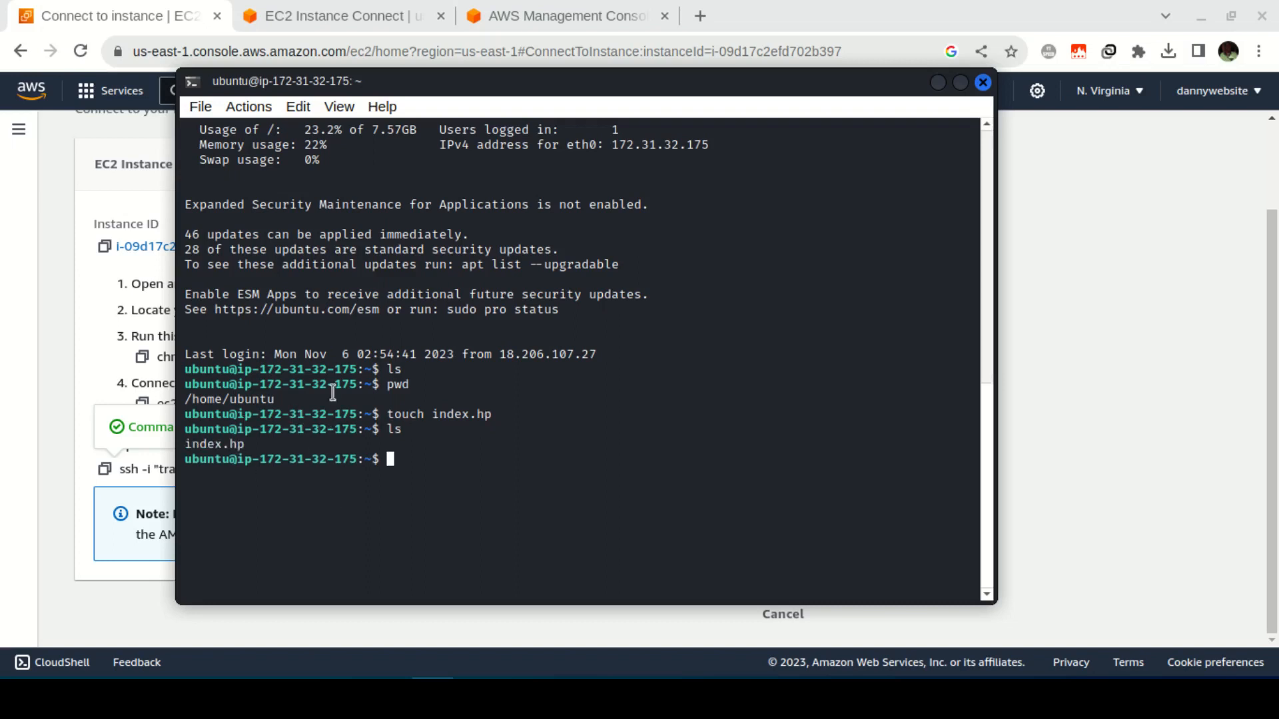
# Step: Show the EC2 Instance Connect options for "training instance" in the browser and copy its public IP address
pyautogui.click(543, 11)
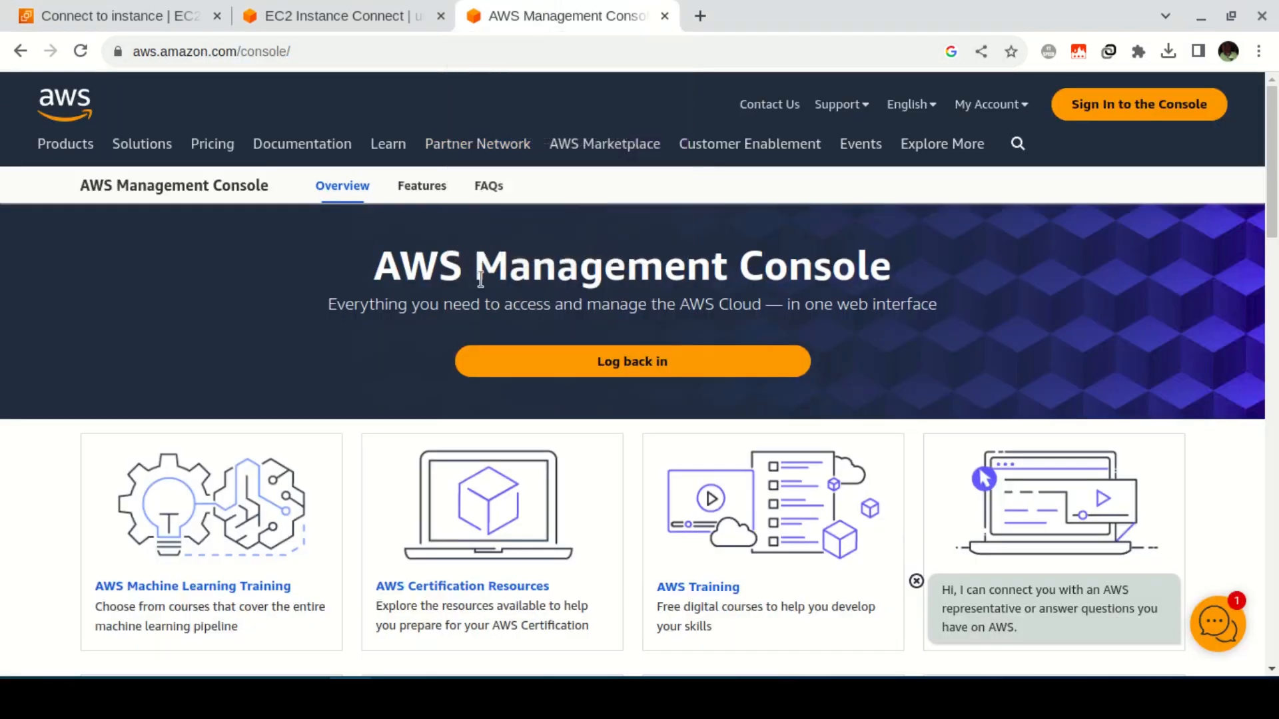
pyautogui.click(367, 18)
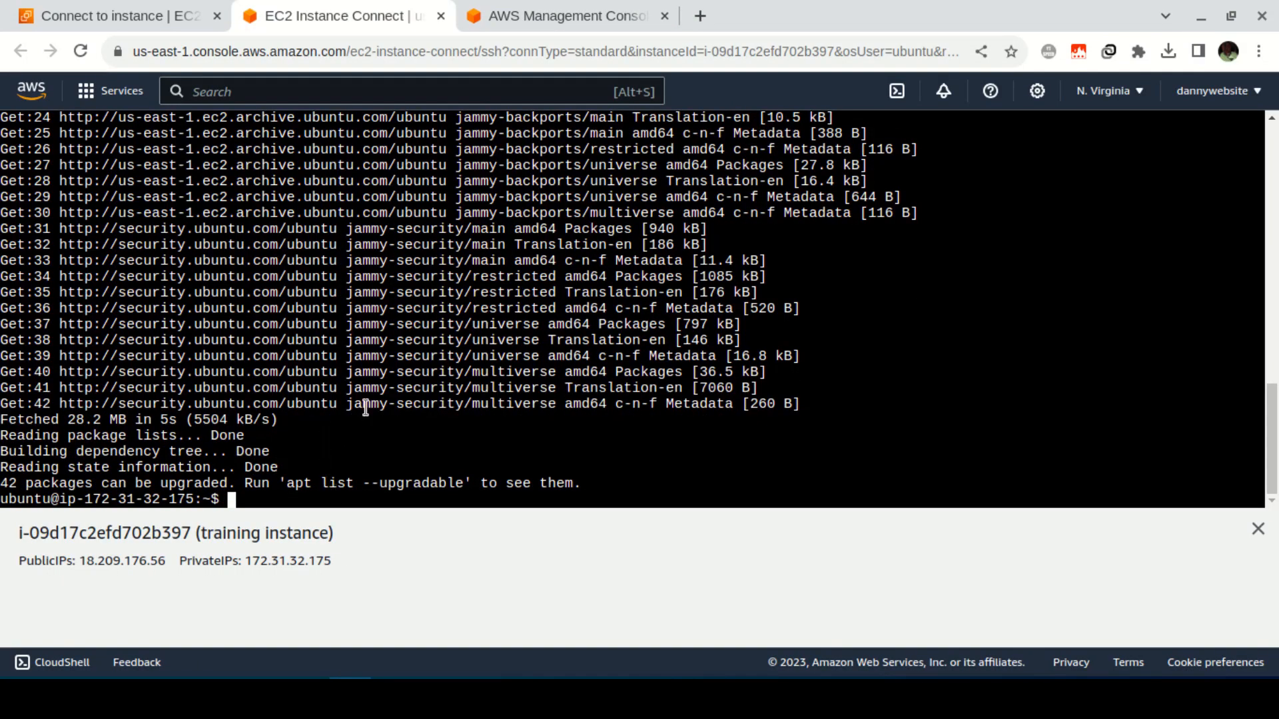
pyautogui.click(162, 20)
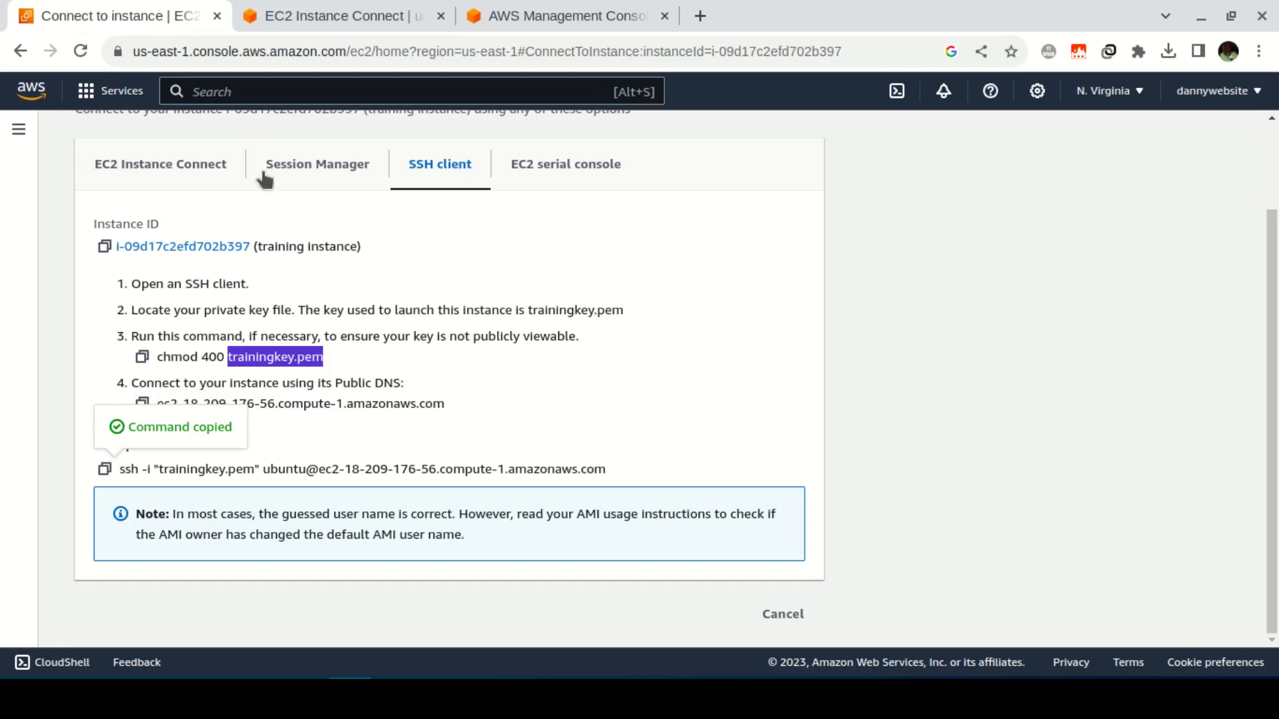
pyautogui.scroll(2, 425, 313)
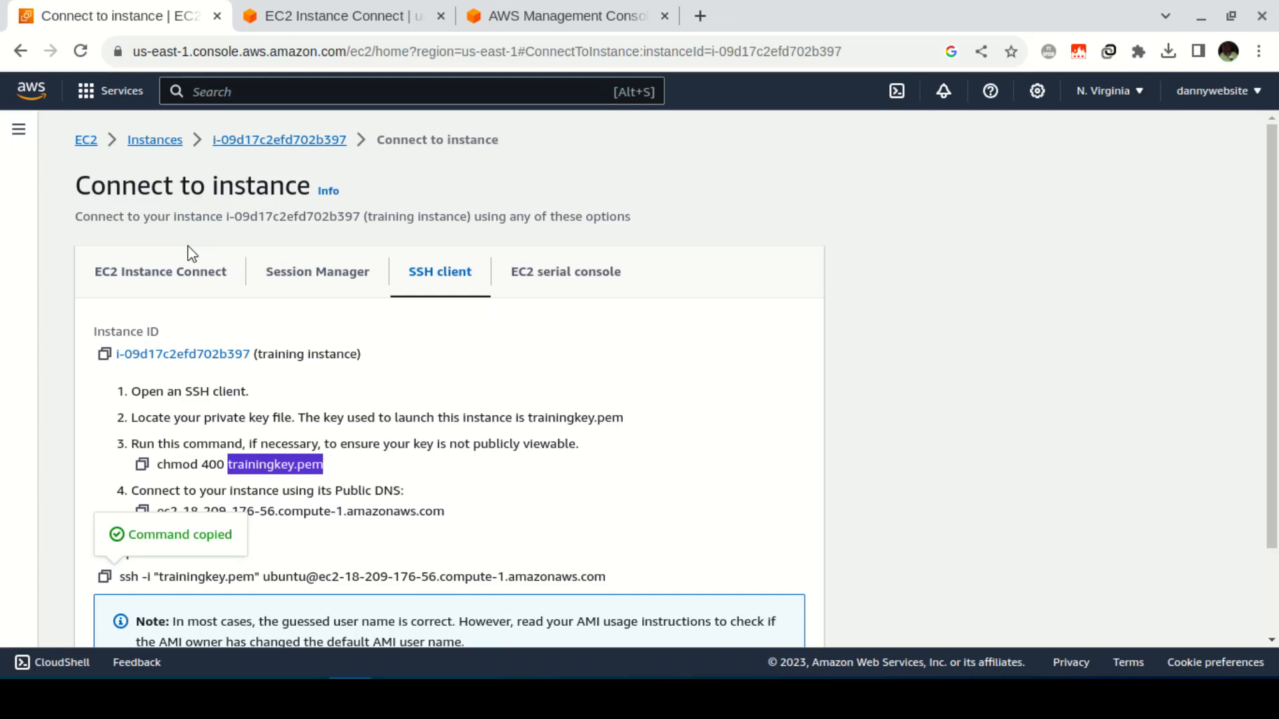
pyautogui.click(179, 285)
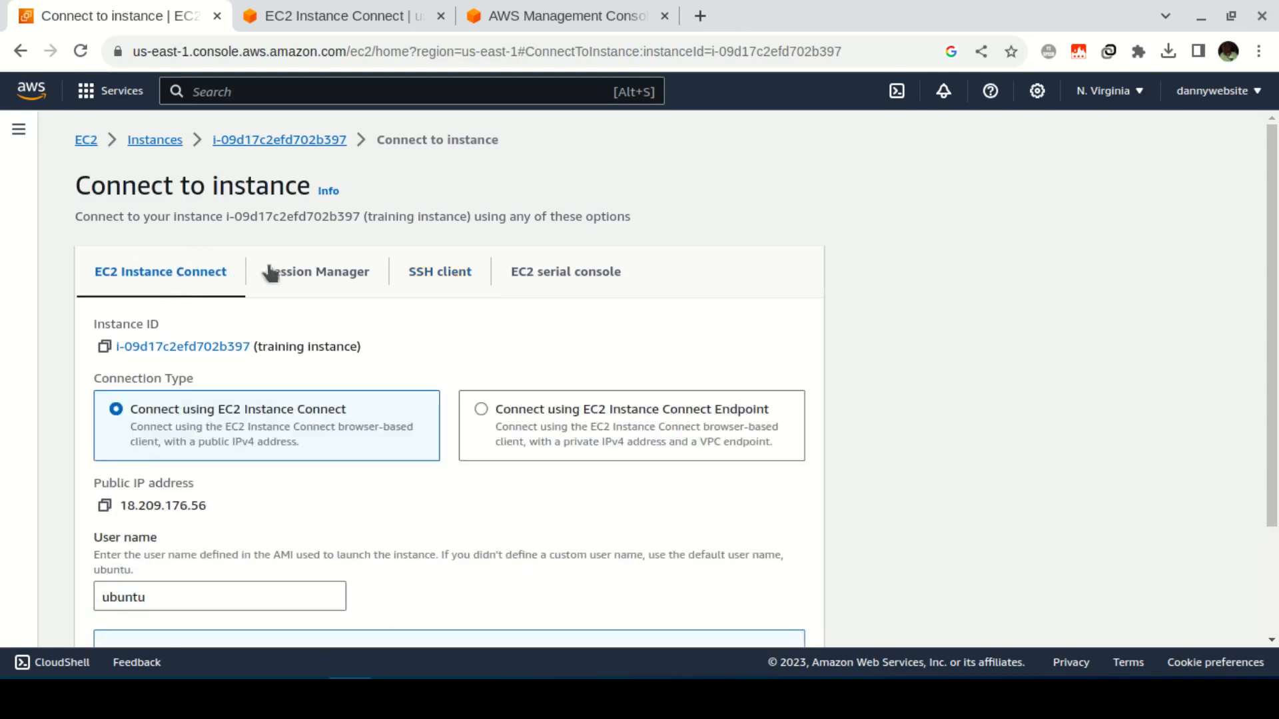
pyautogui.scroll(-3, 306, 353)
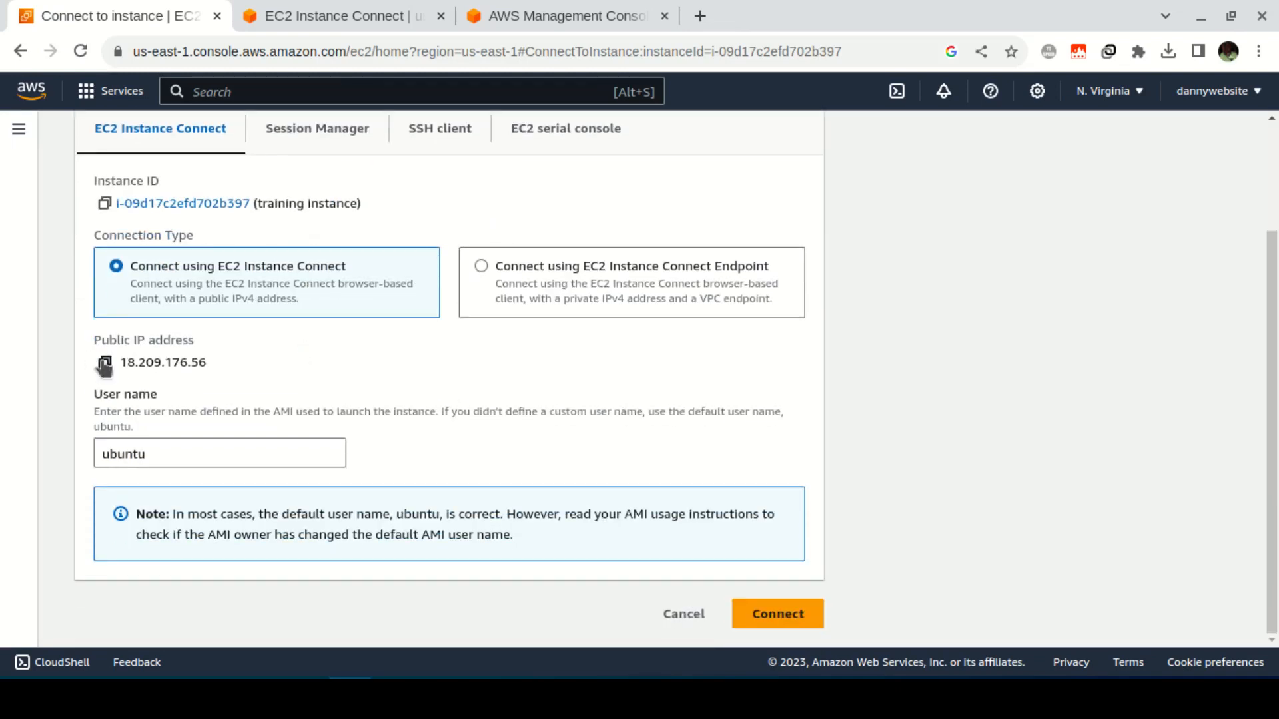
pyautogui.click(103, 362)
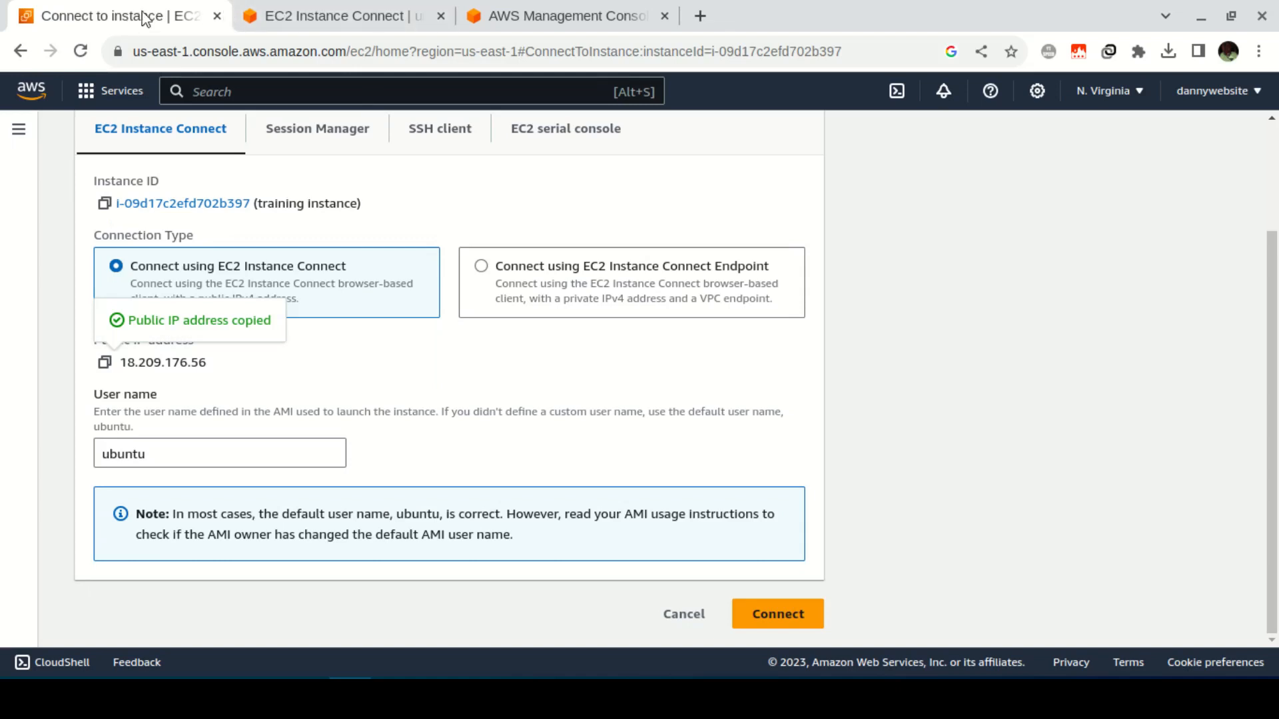
# Step: Open the copied public IP address in a new browser tab beside the EC2 Instance Connect session
pyautogui.click(383, 21)
pyautogui.rightClick(384, 20)
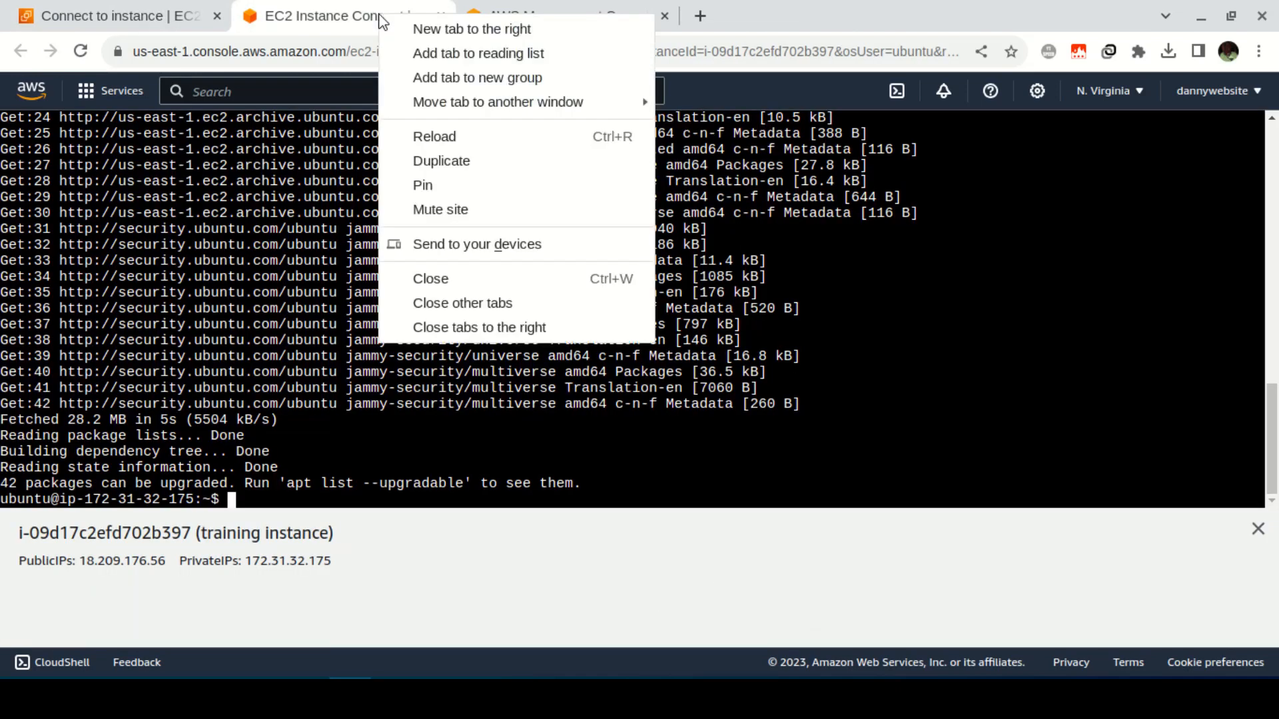
pyautogui.click(436, 30)
pyautogui.hotkey('ctrl', 'v')
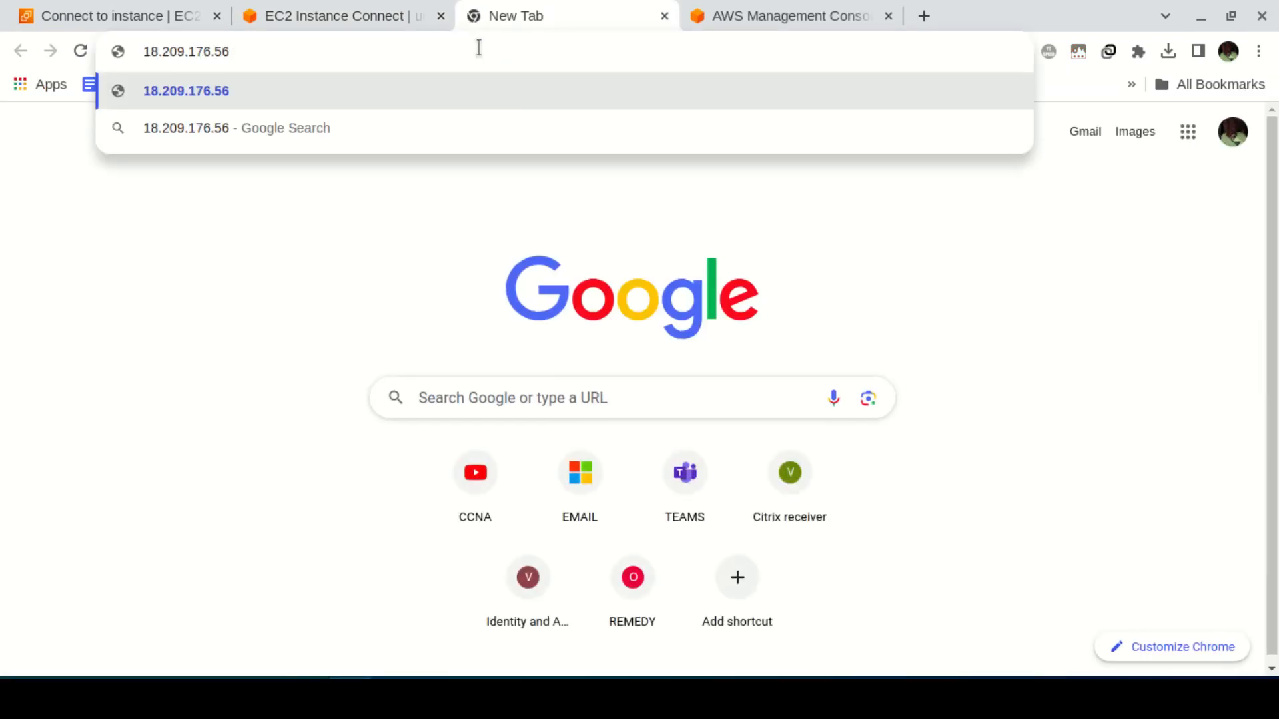
pyautogui.press('Return')
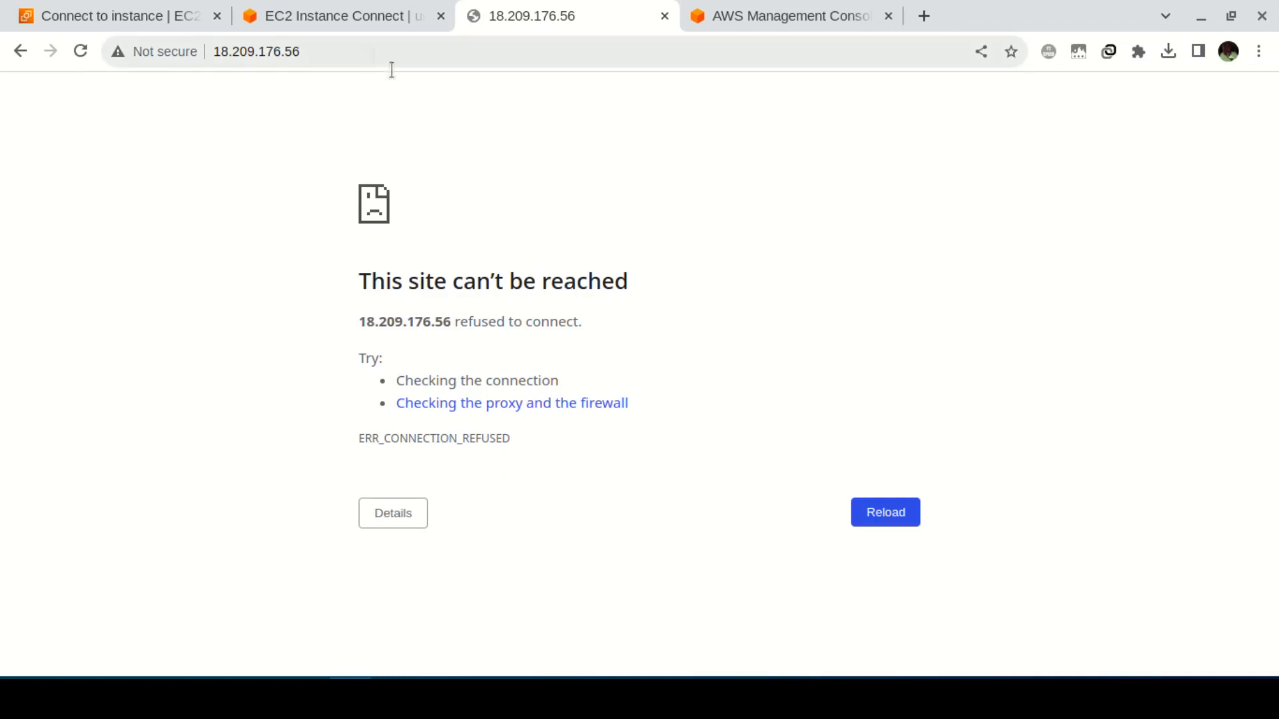
# Step: Go back from the connection page of "training instance" to the list of EC2 instances to check their state
pyautogui.click(364, 20)
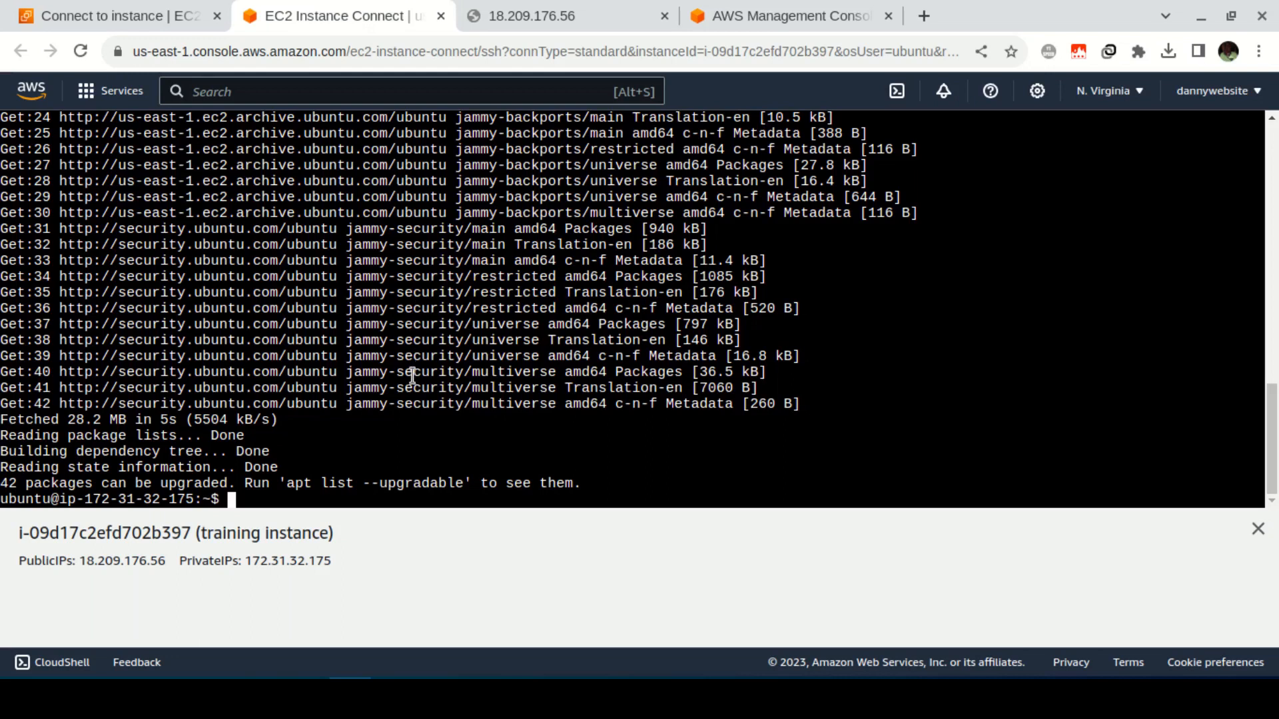
pyautogui.click(80, 11)
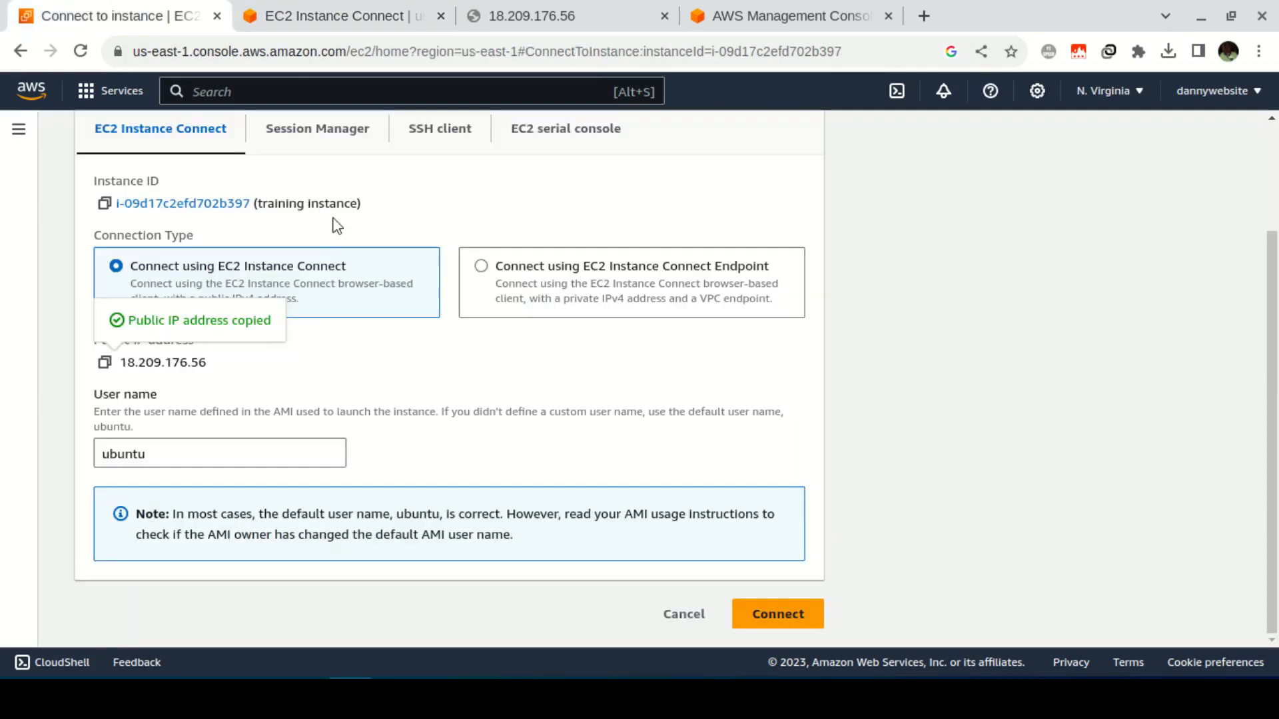
pyautogui.scroll(2, 220, 200)
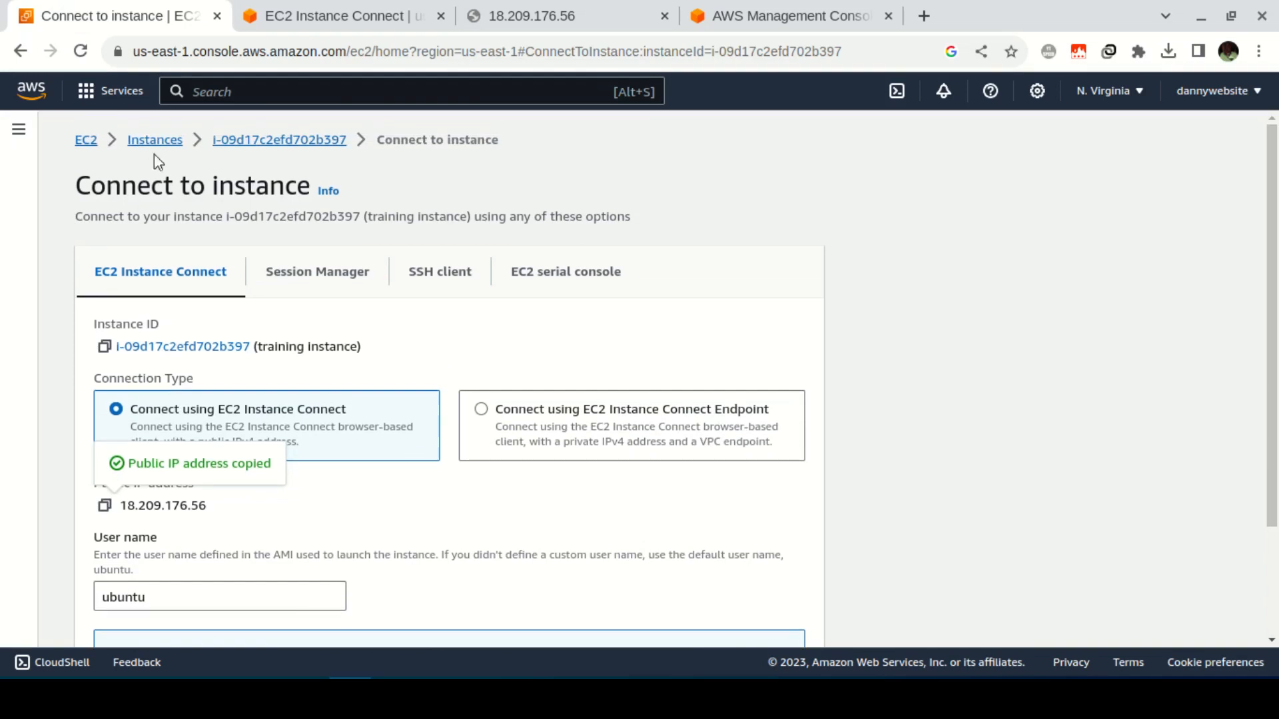
pyautogui.click(156, 141)
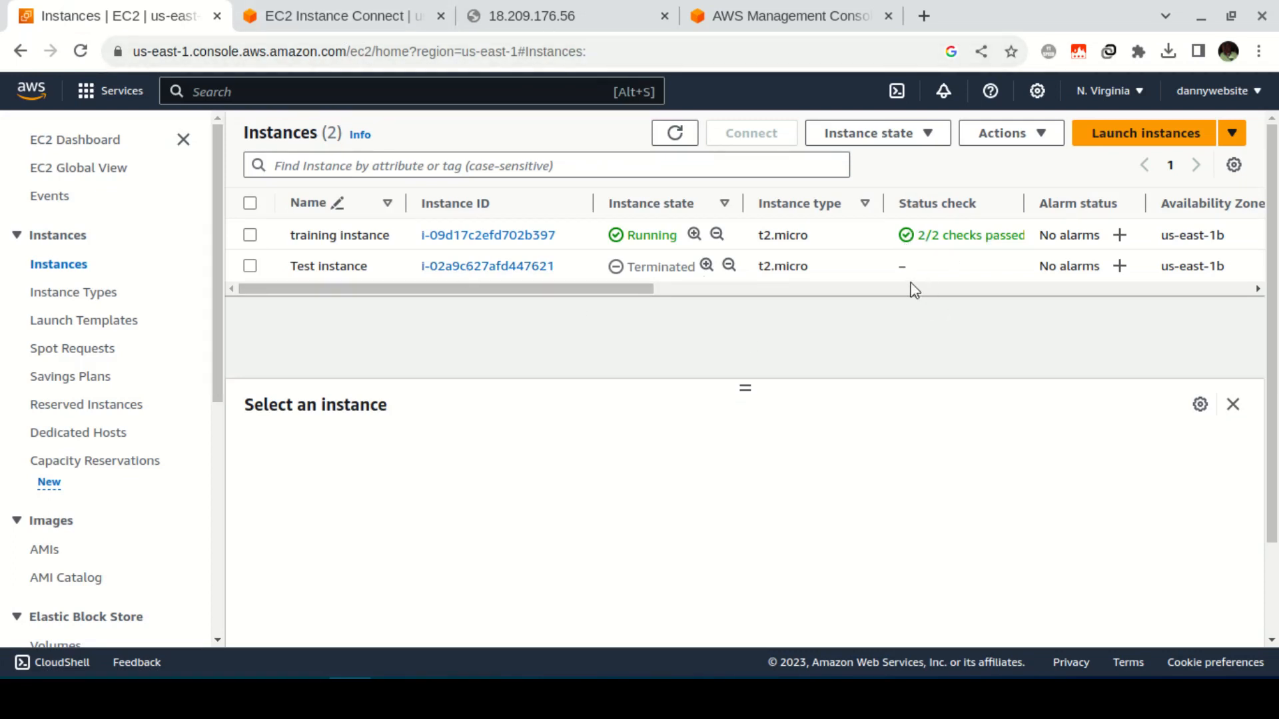
# Step: Install nginx with sudo apt install nginx in the EC2 Instance Connect session, answering y to the installation prompt
pyautogui.click(303, 13)
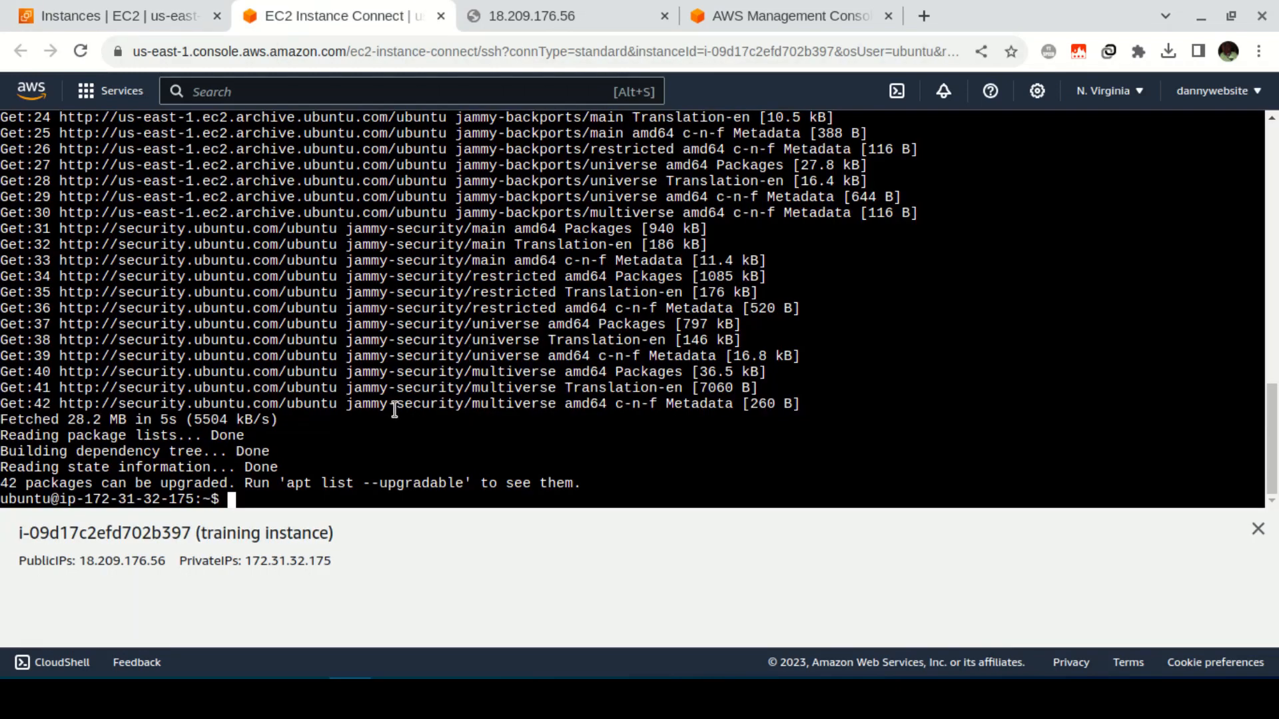
pyautogui.write('sudo apt install ngin')
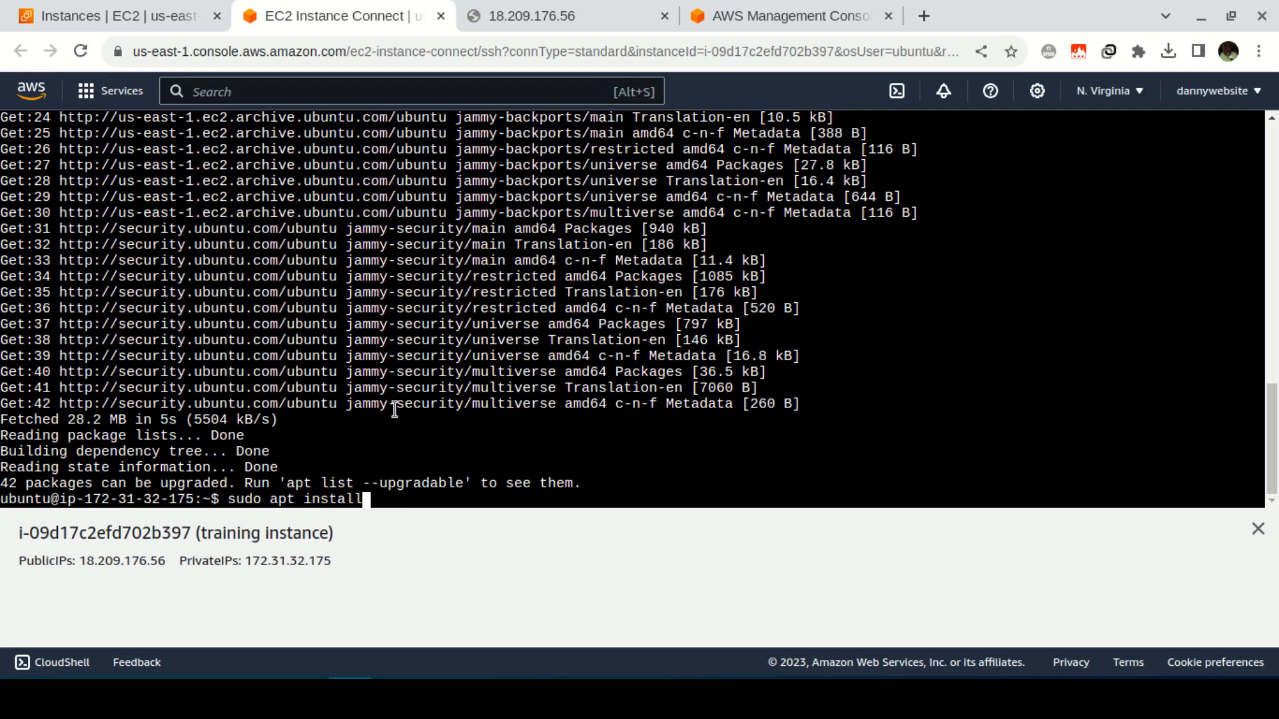
pyautogui.write('x')
pyautogui.press('Return')
pyautogui.write('y')
pyautogui.press('Return')
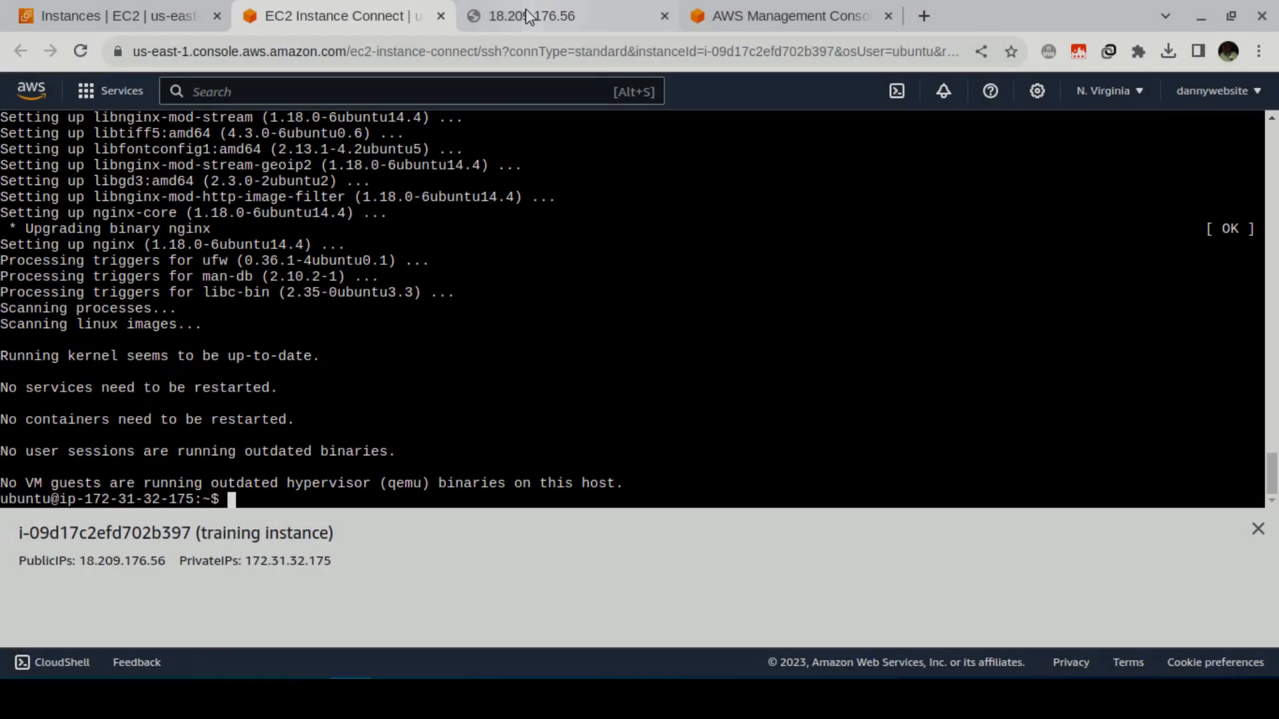
# Step: Reload the page at the instance's public IP to check the nginx server, and return to the EC2 Instance Connect session
pyautogui.click(526, 11)
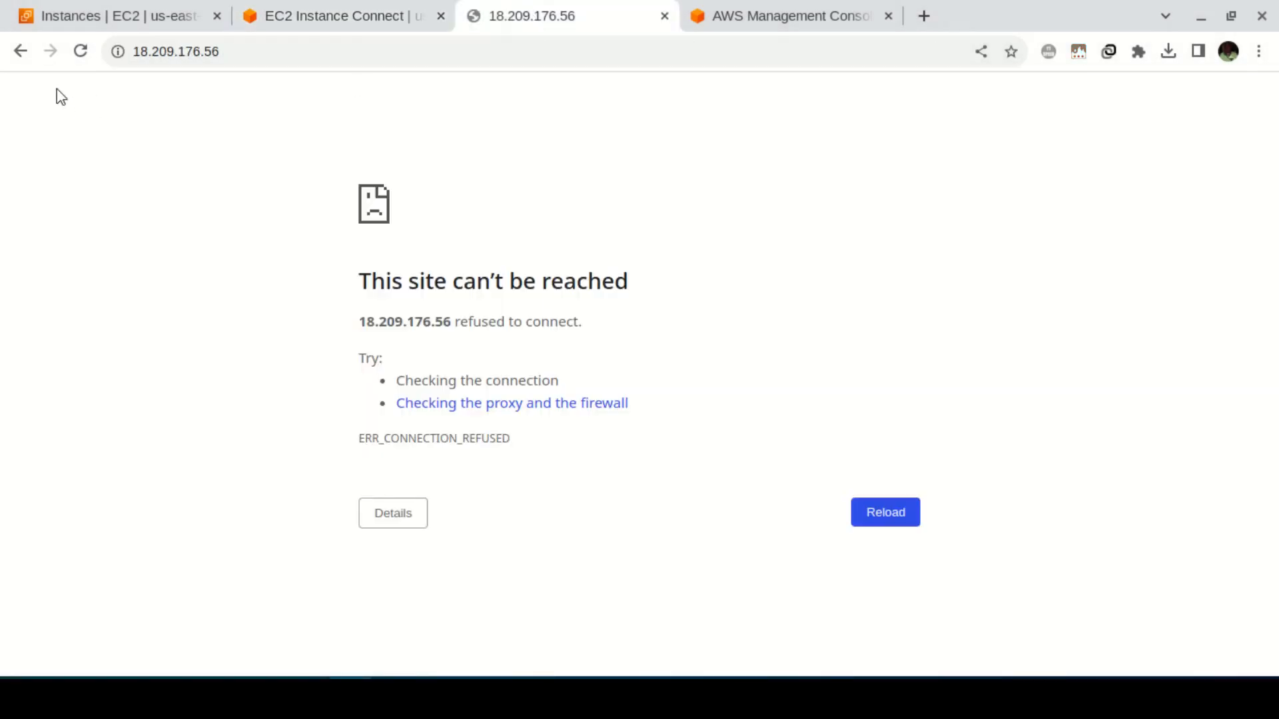
pyautogui.click(79, 54)
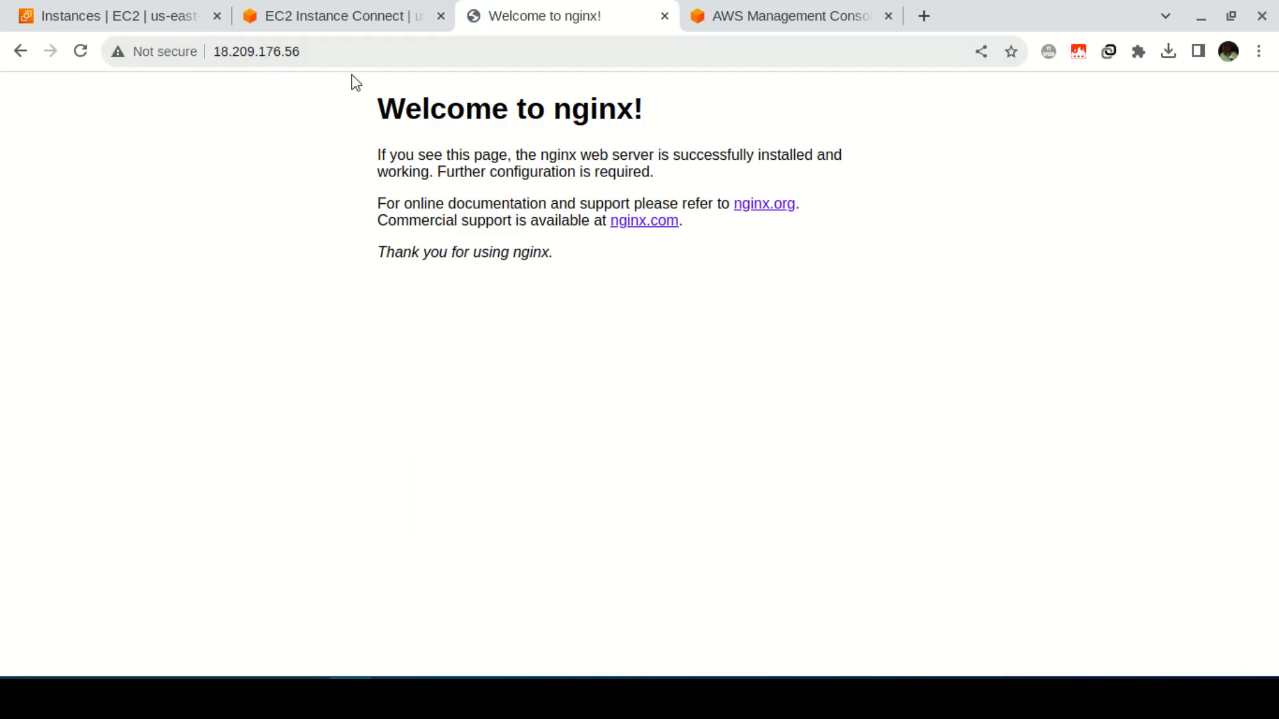
pyautogui.moveTo(369, 112); pyautogui.dragTo(526, 246)
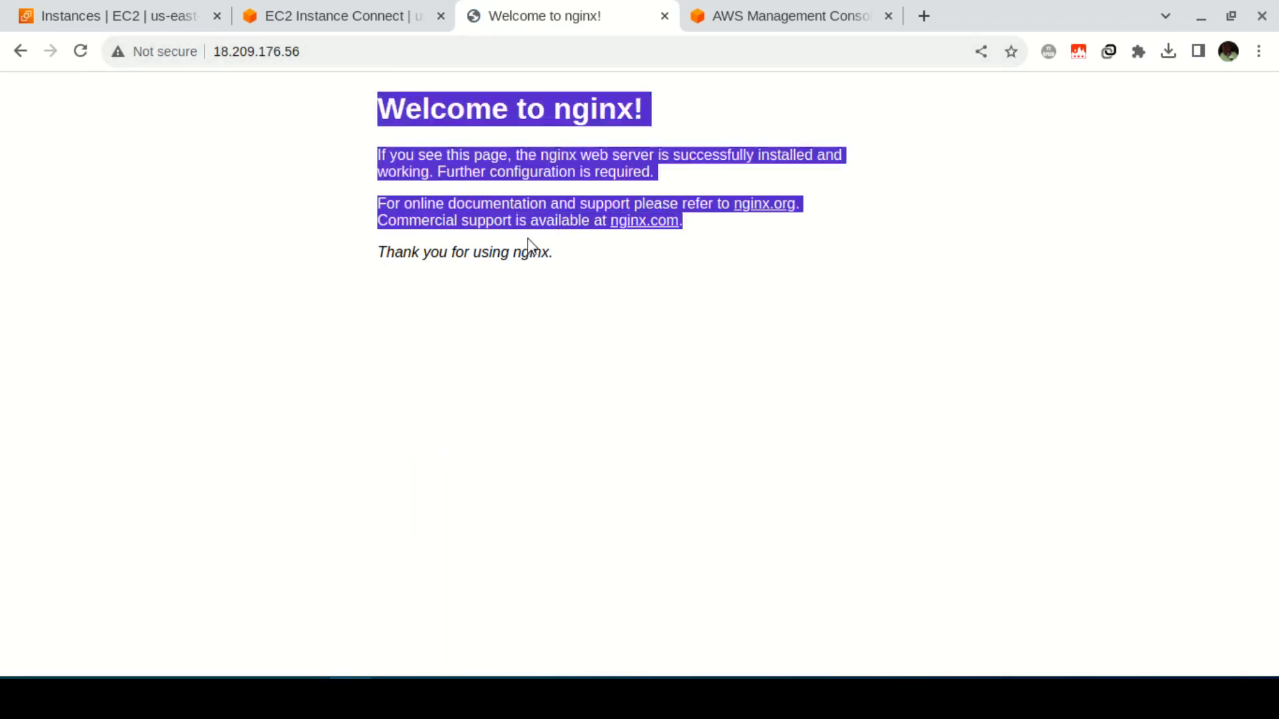
pyautogui.click(396, 114)
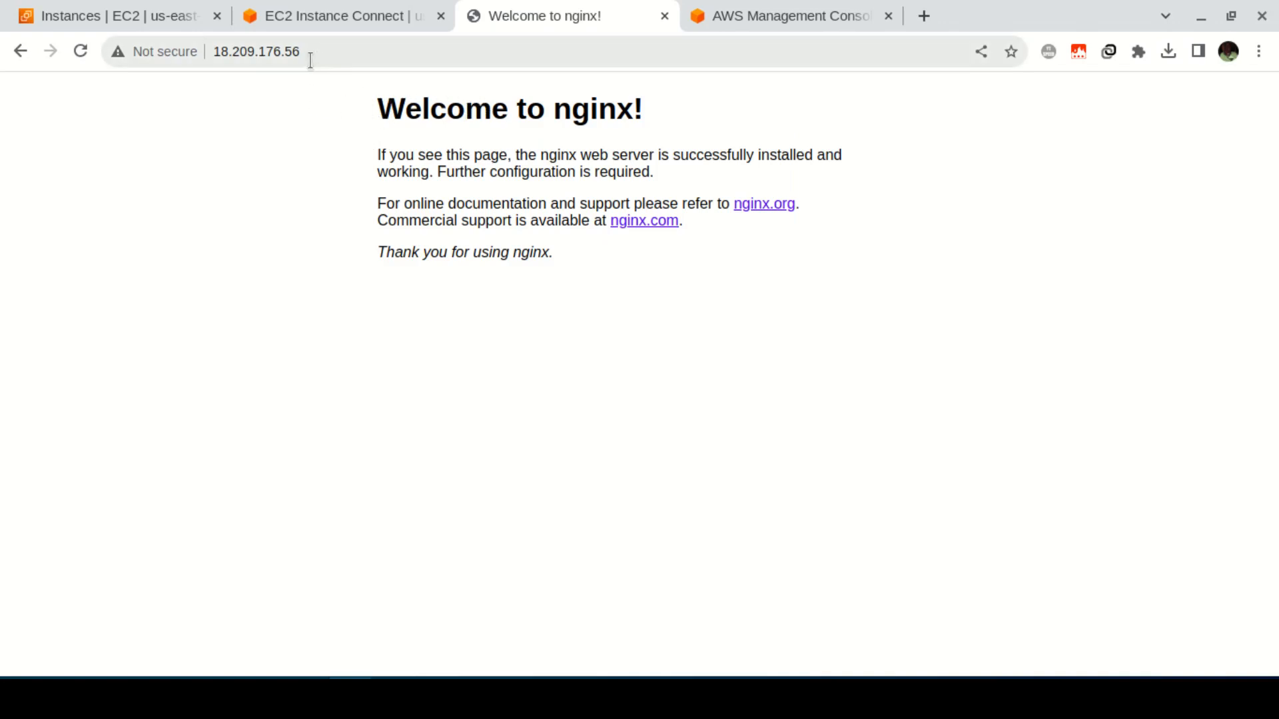
pyautogui.click(353, 20)
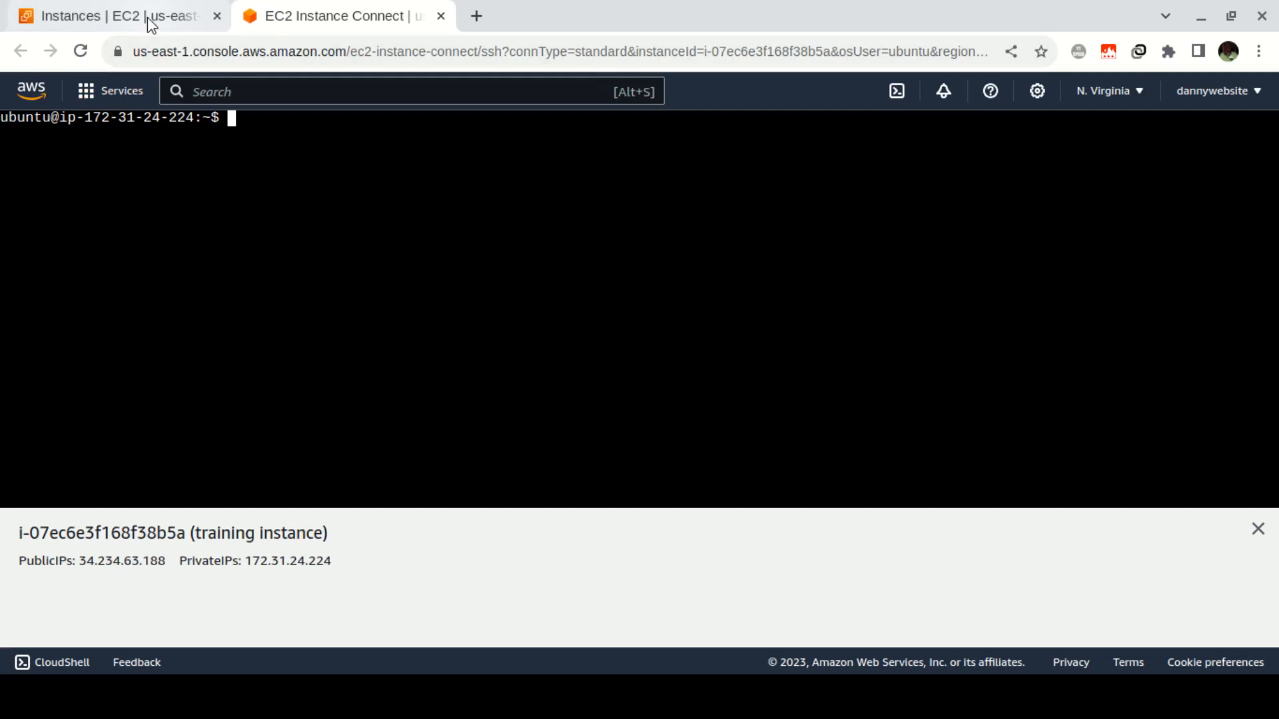
# Step: Terminate the EC2 instance "training instance" from the instances list and check its state there
pyautogui.moveTo(152, 24)
pyautogui.click(128, 18)
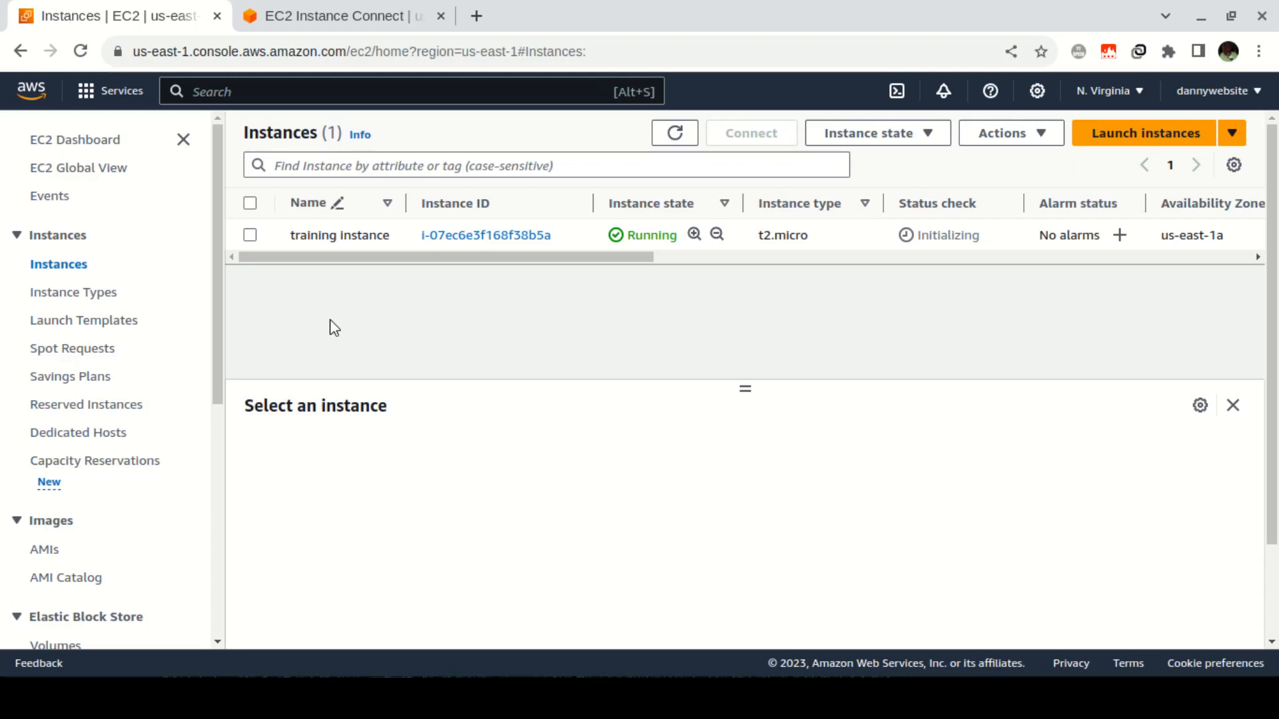
pyautogui.click(251, 204)
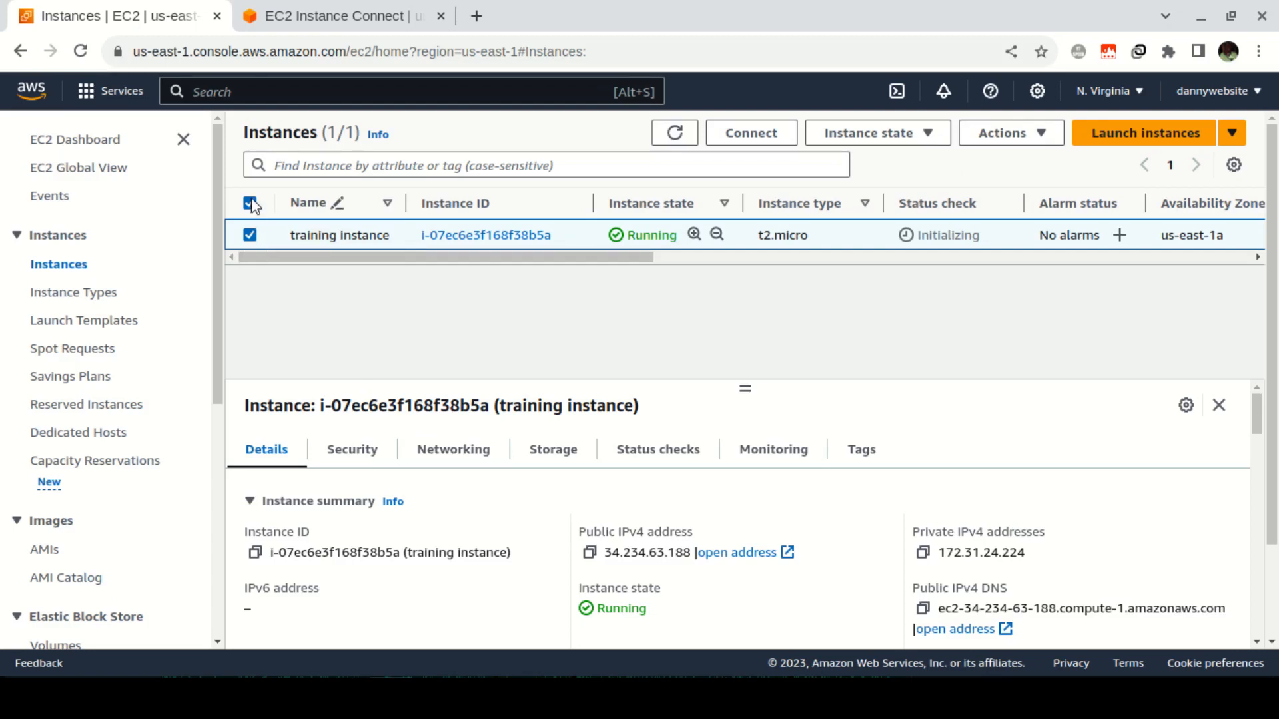
pyautogui.click(251, 235)
pyautogui.click(258, 241)
pyautogui.click(930, 136)
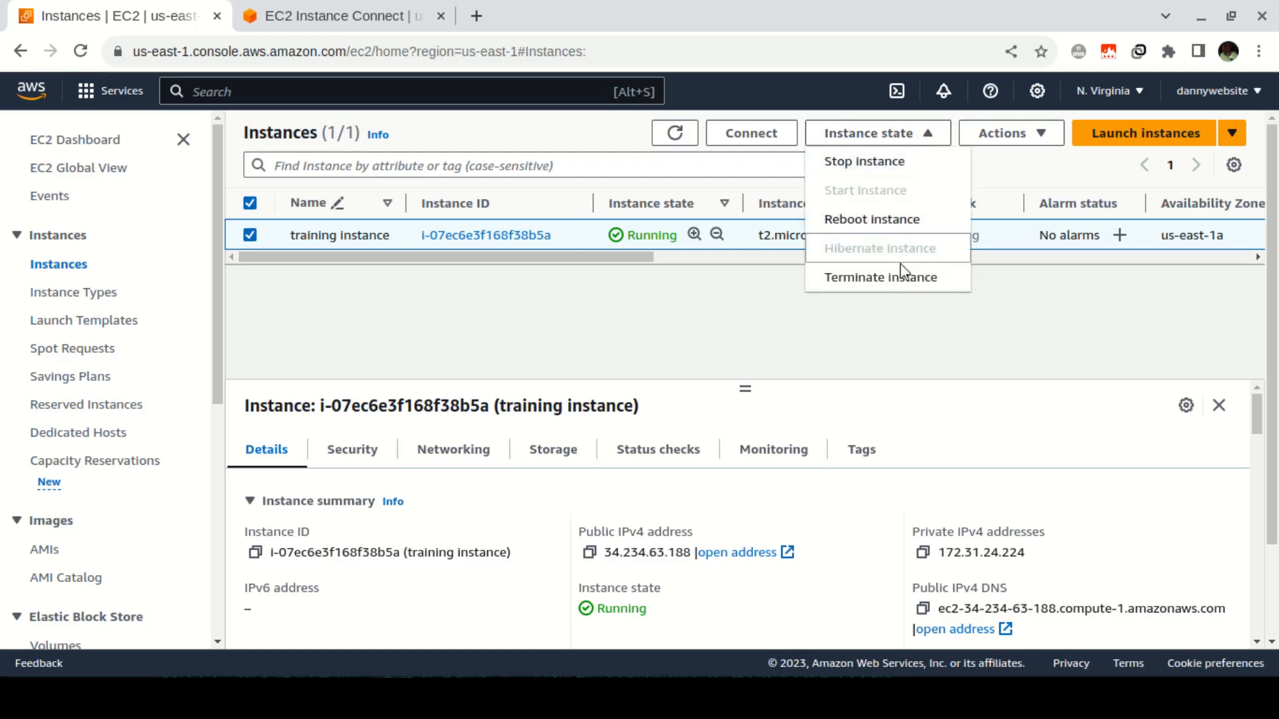
pyautogui.click(863, 279)
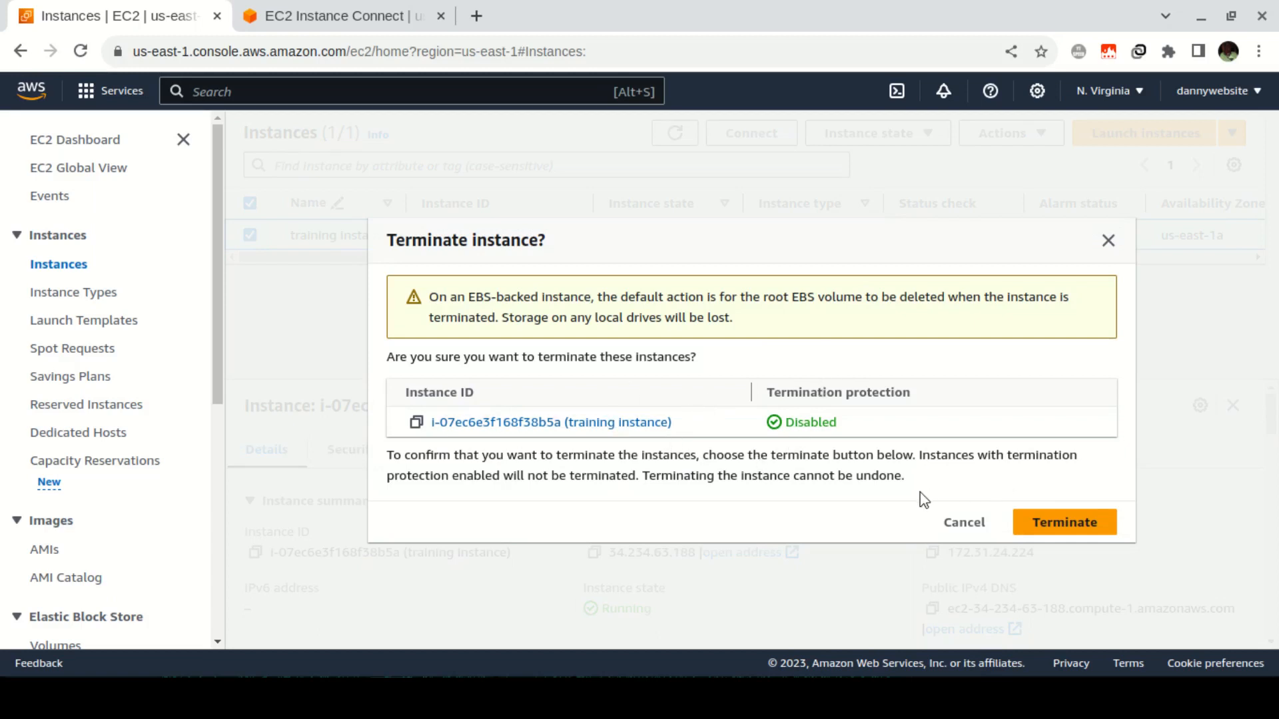
pyautogui.click(1084, 527)
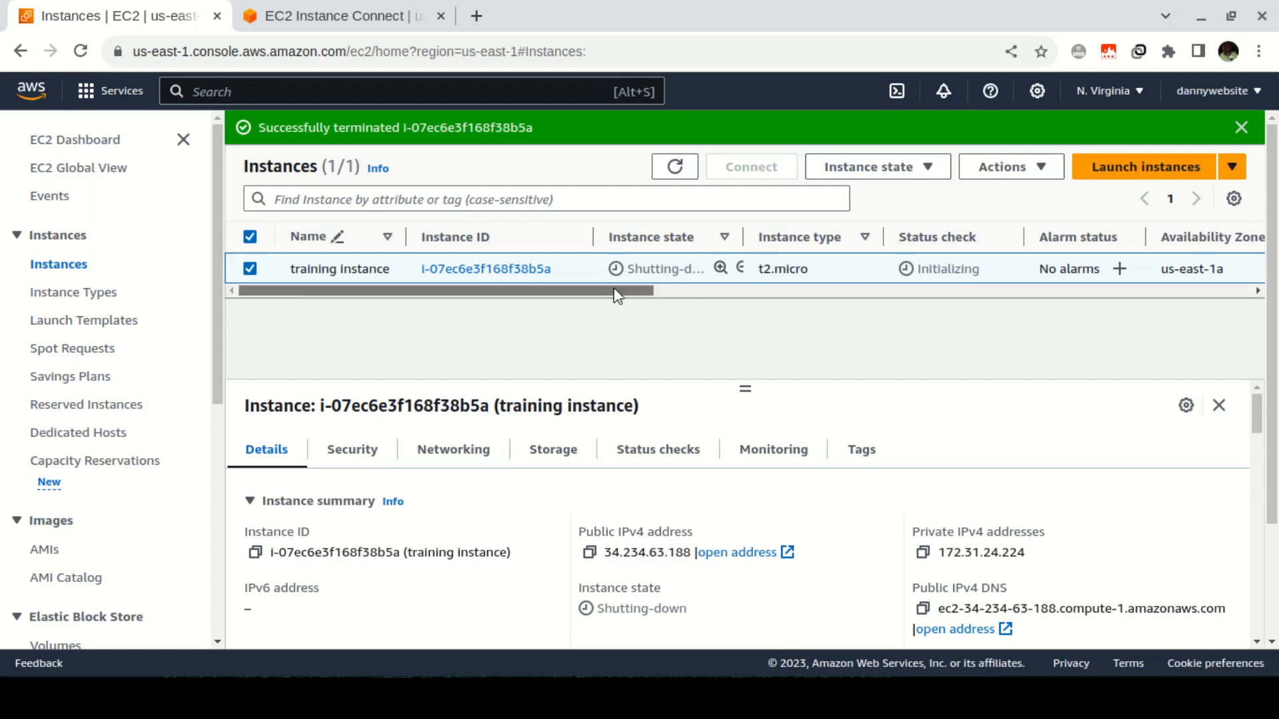
pyautogui.moveTo(614, 291); pyautogui.dragTo(669, 294)
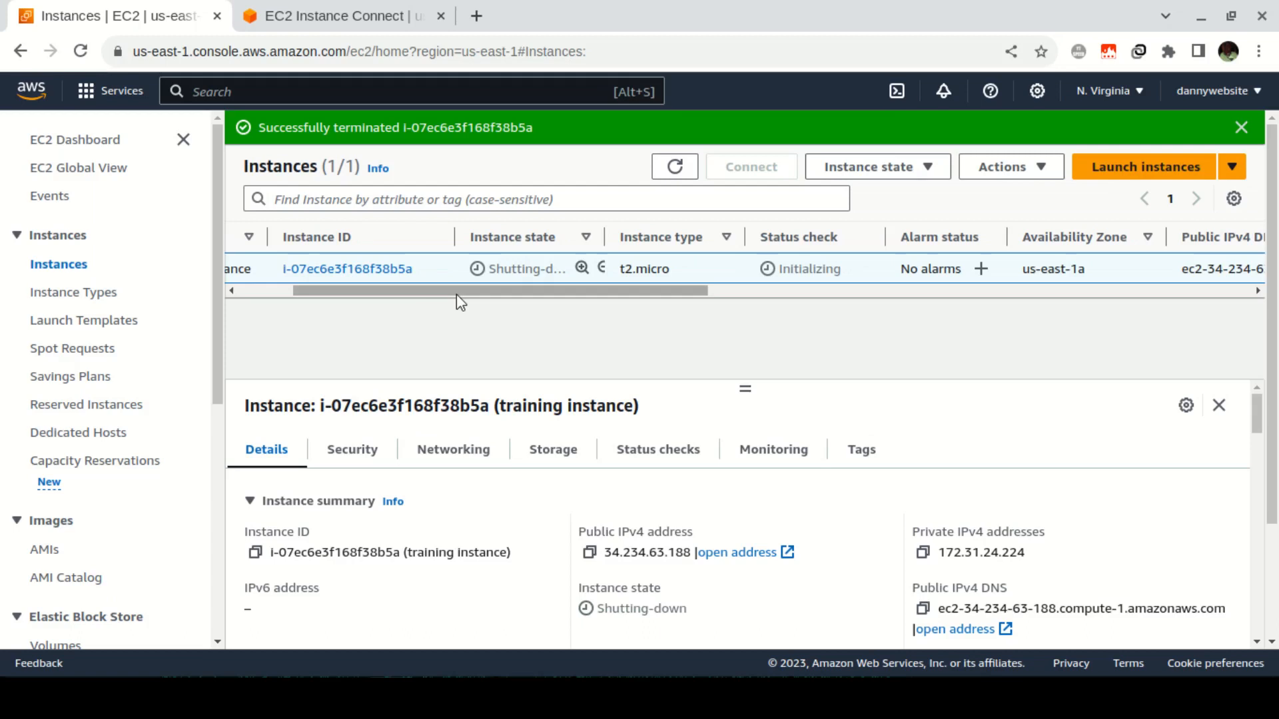
pyautogui.moveTo(457, 295); pyautogui.dragTo(400, 297)
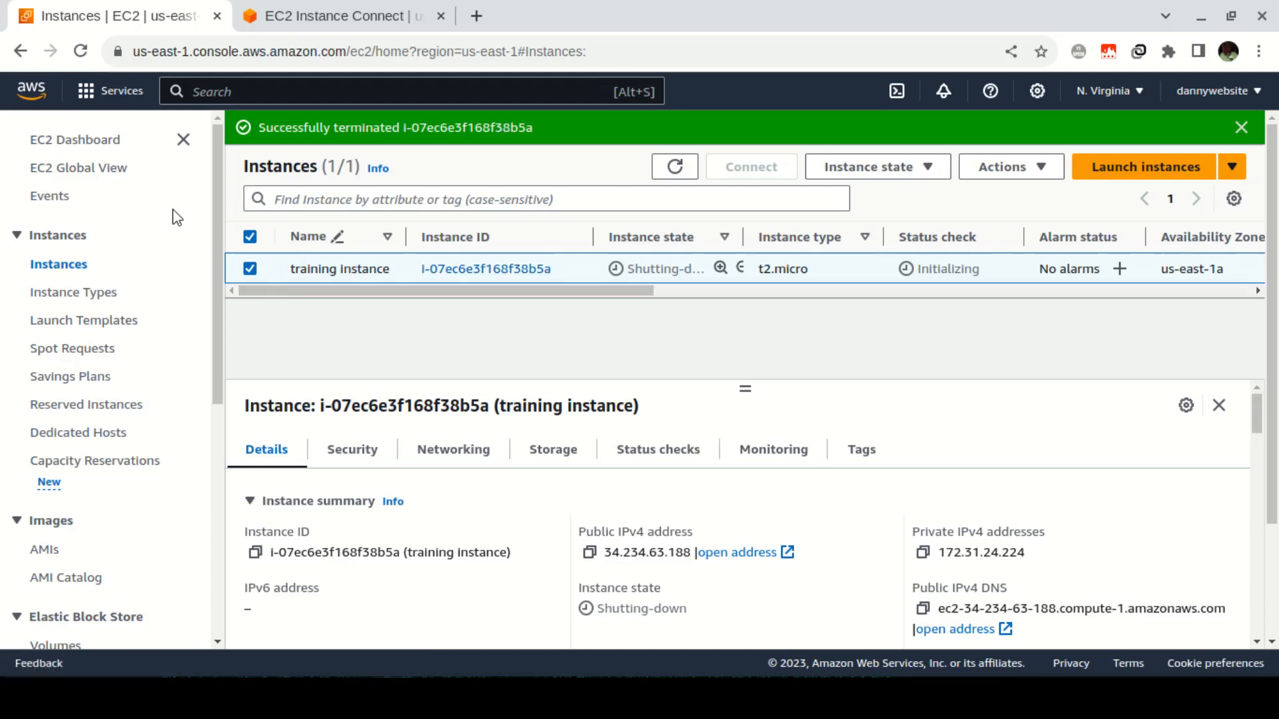
# Step: From the EC2 dashboard resources, open the key pairs in a new browser tab and the security groups in the current one
pyautogui.click(86, 140)
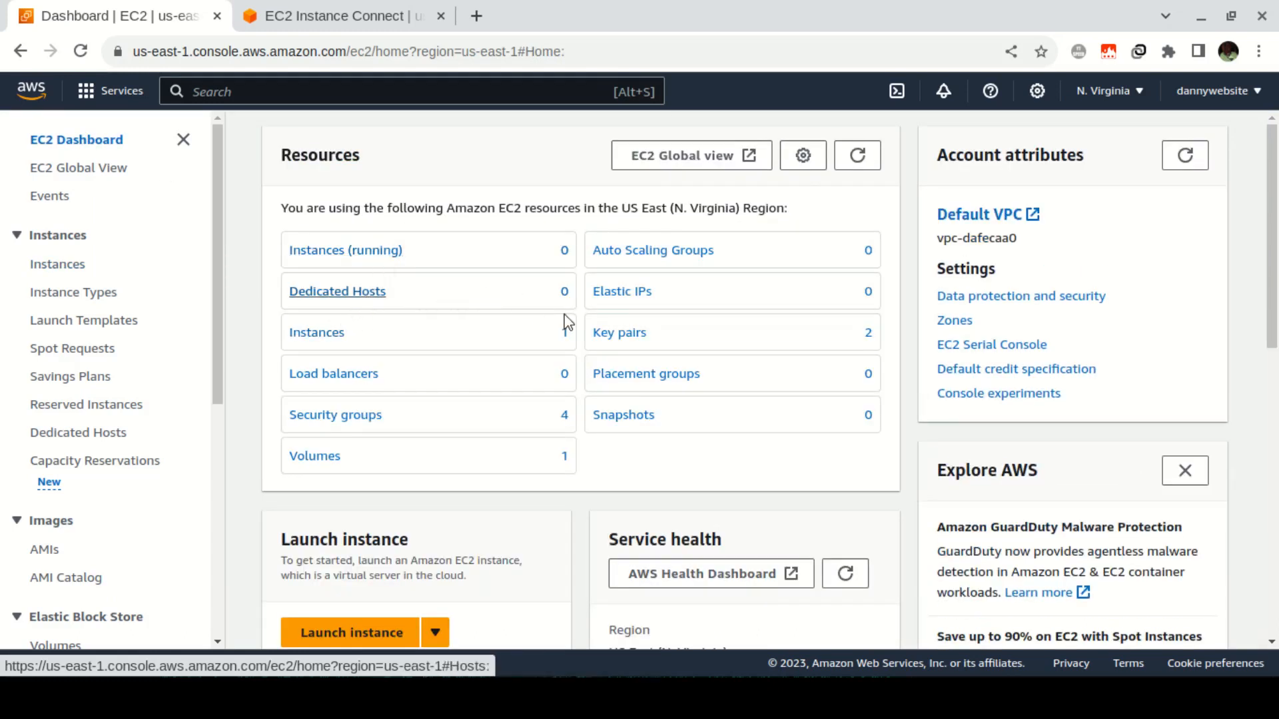
pyautogui.middleClick(624, 335)
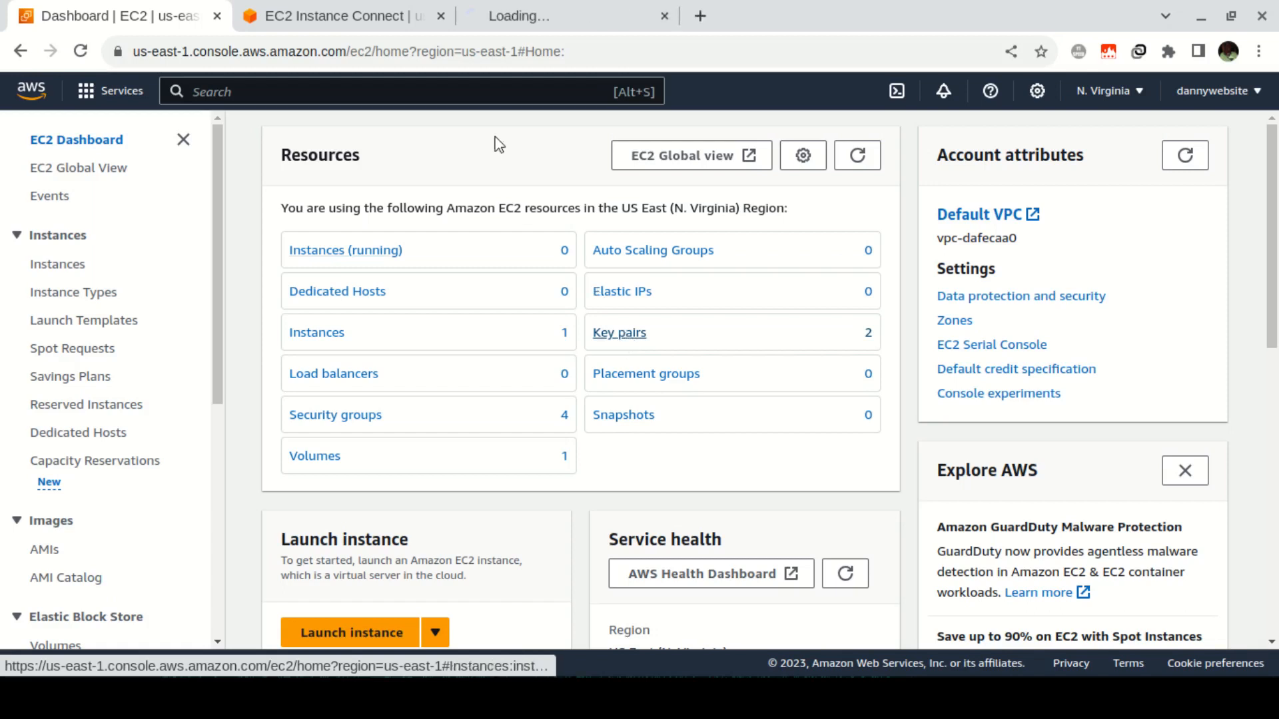
pyautogui.click(353, 419)
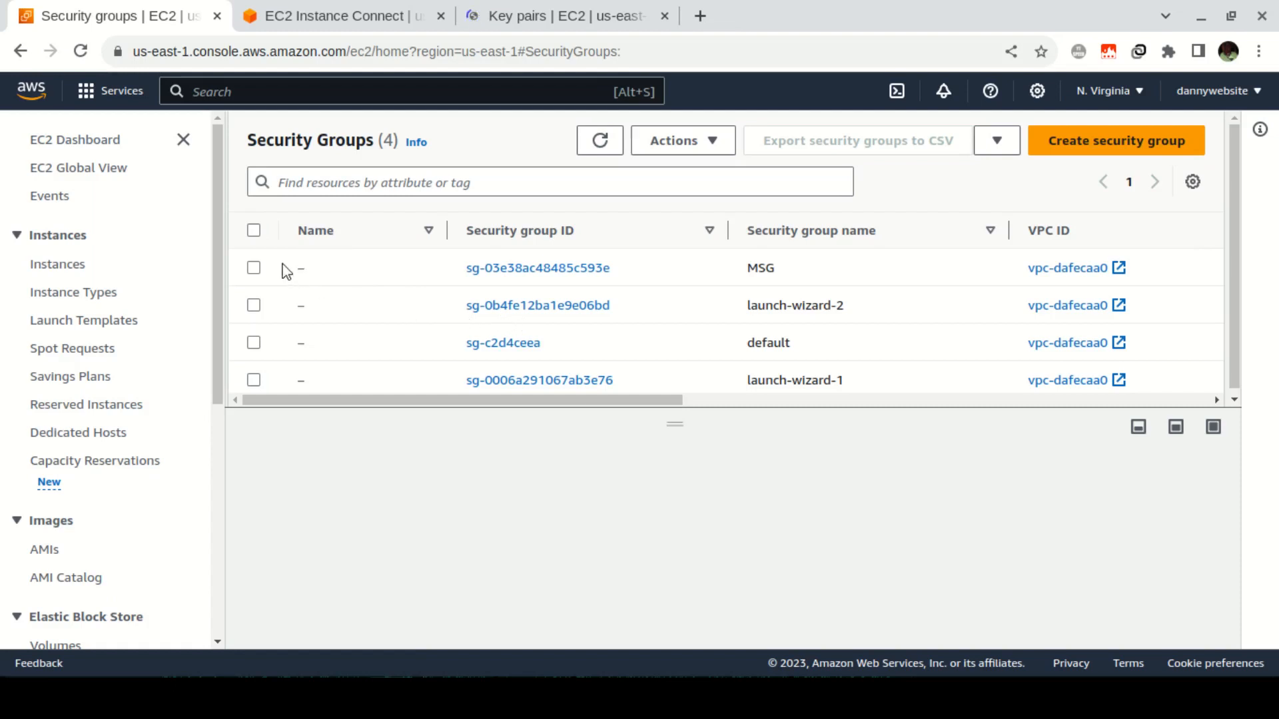
# Step: Delete the security groups MSG, launch-wizard-2 and launch-wizard-1, leaving out the default group and confirming with "delete"
pyautogui.click(254, 231)
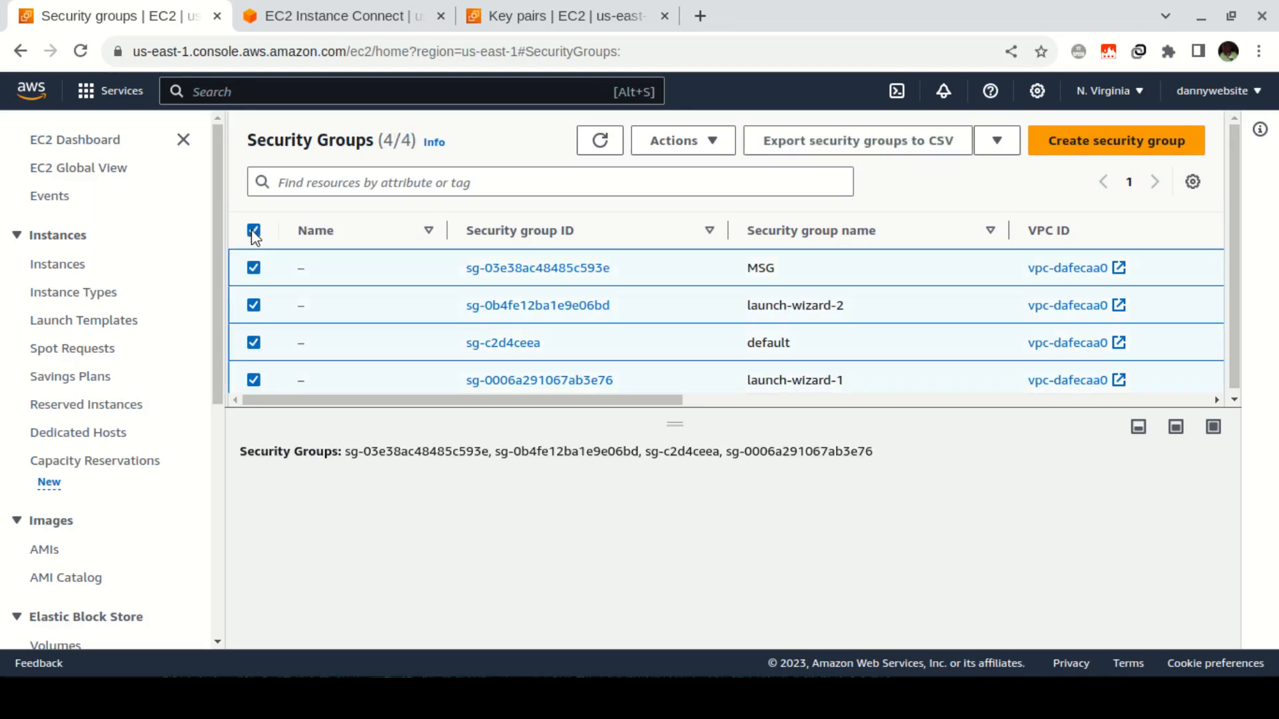
pyautogui.click(252, 345)
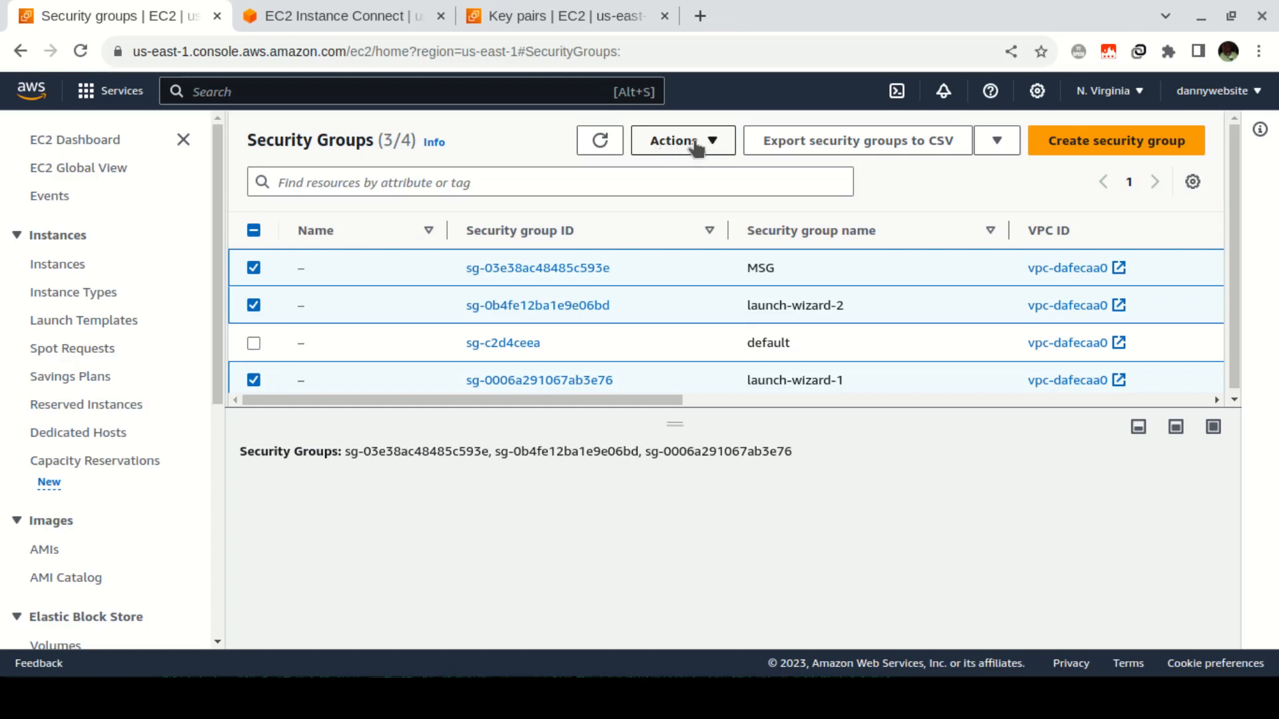
pyautogui.click(714, 142)
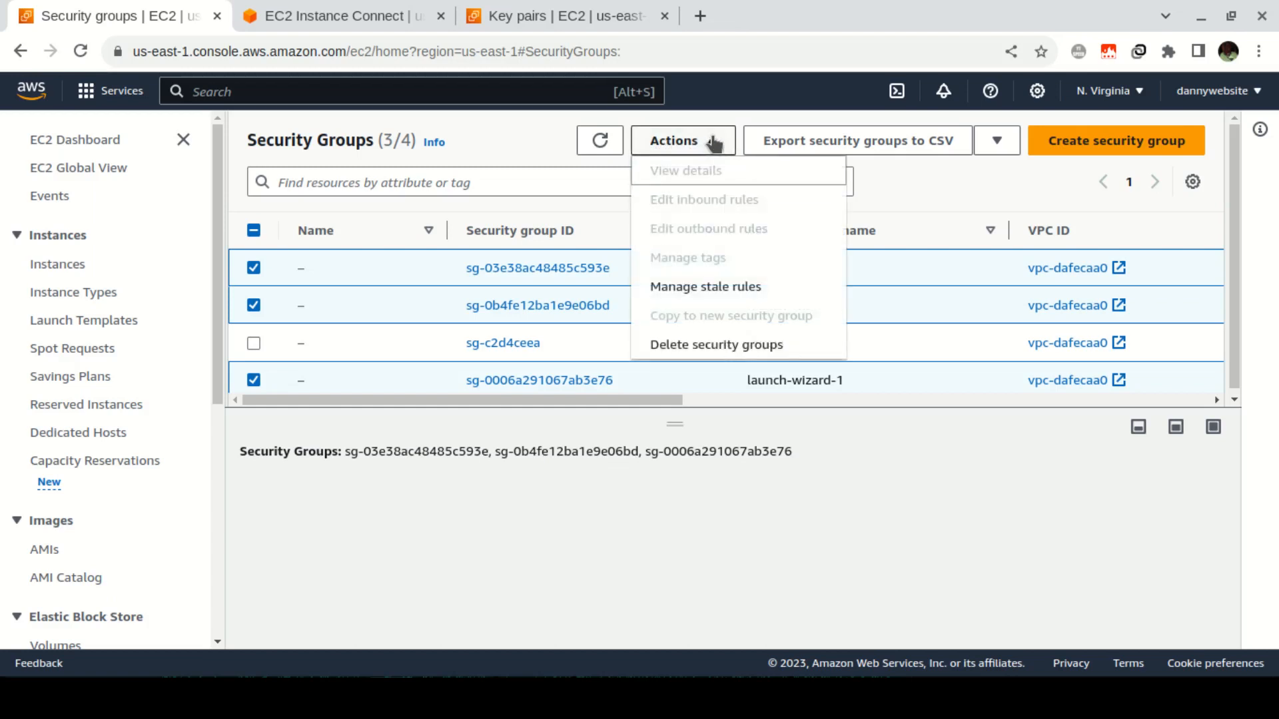
pyautogui.click(702, 355)
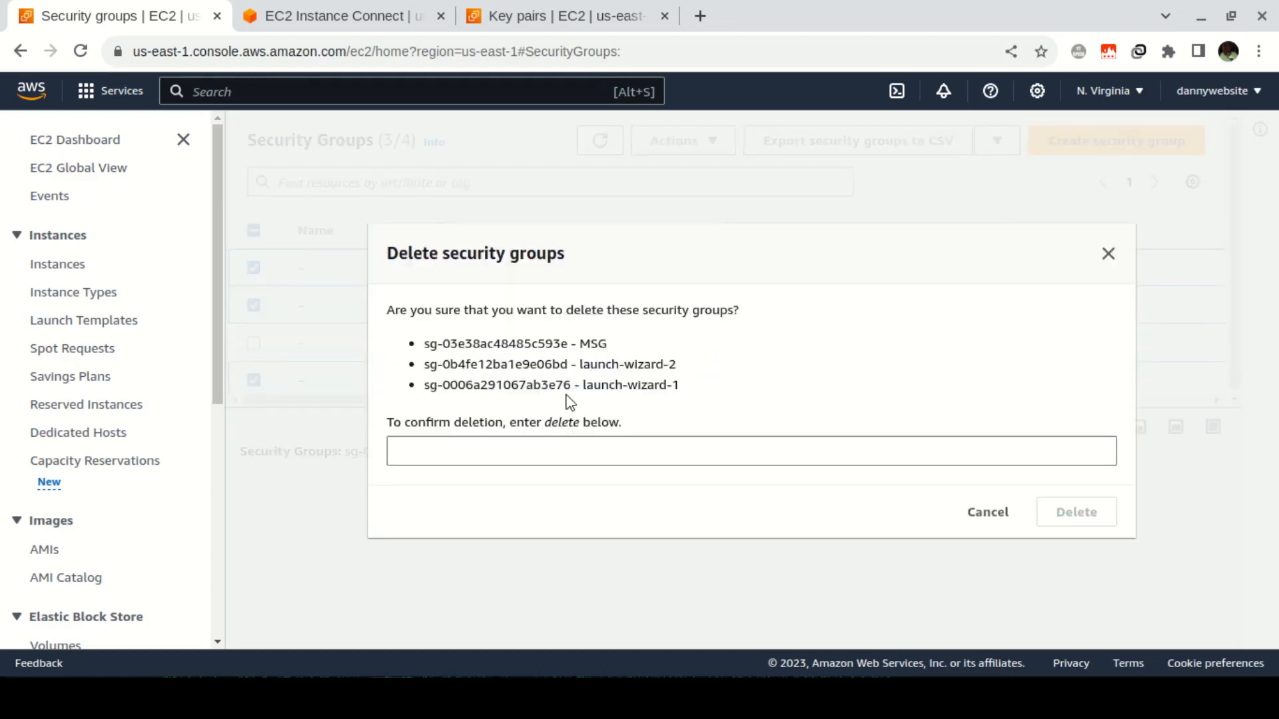
pyautogui.click(498, 447)
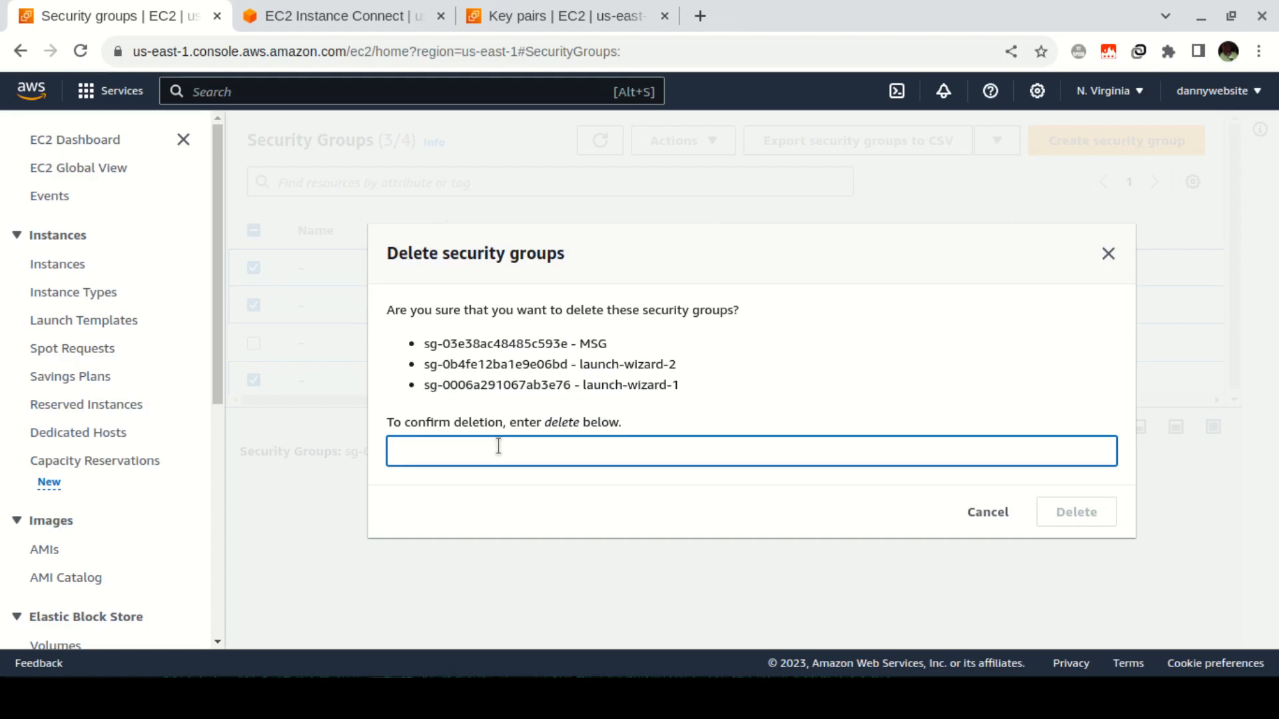
pyautogui.write('delete')
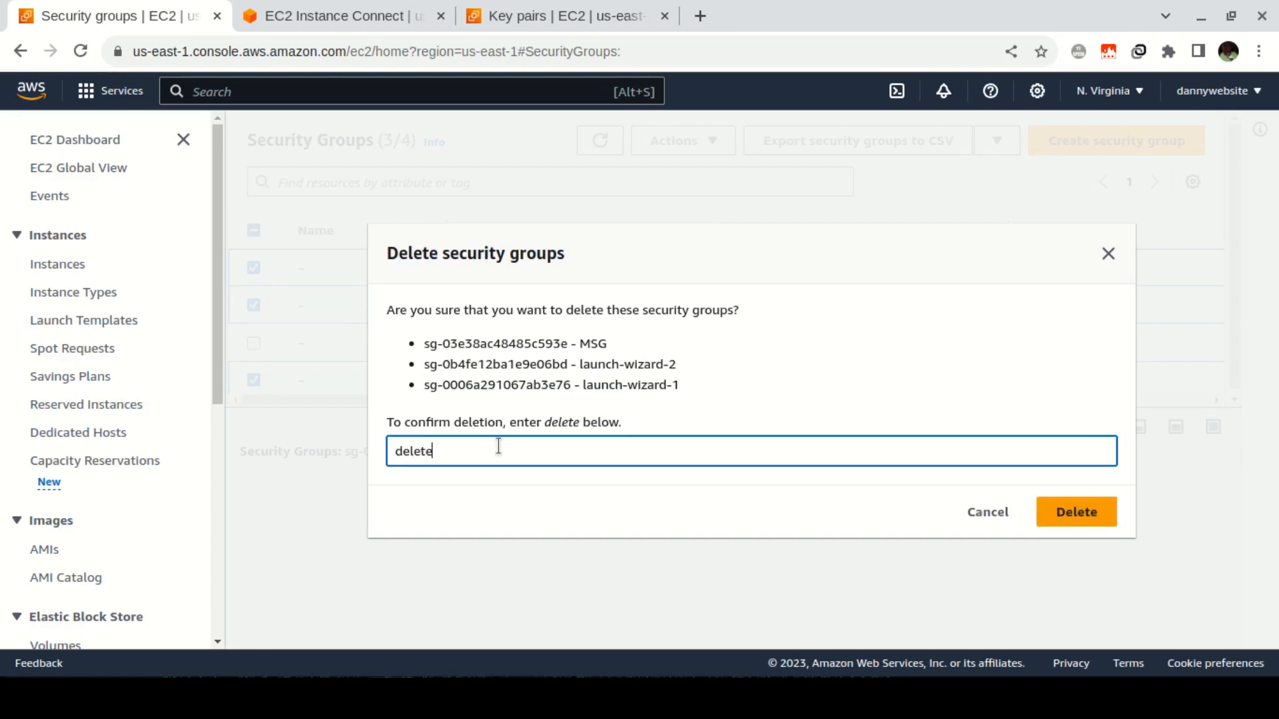
pyautogui.click(1092, 518)
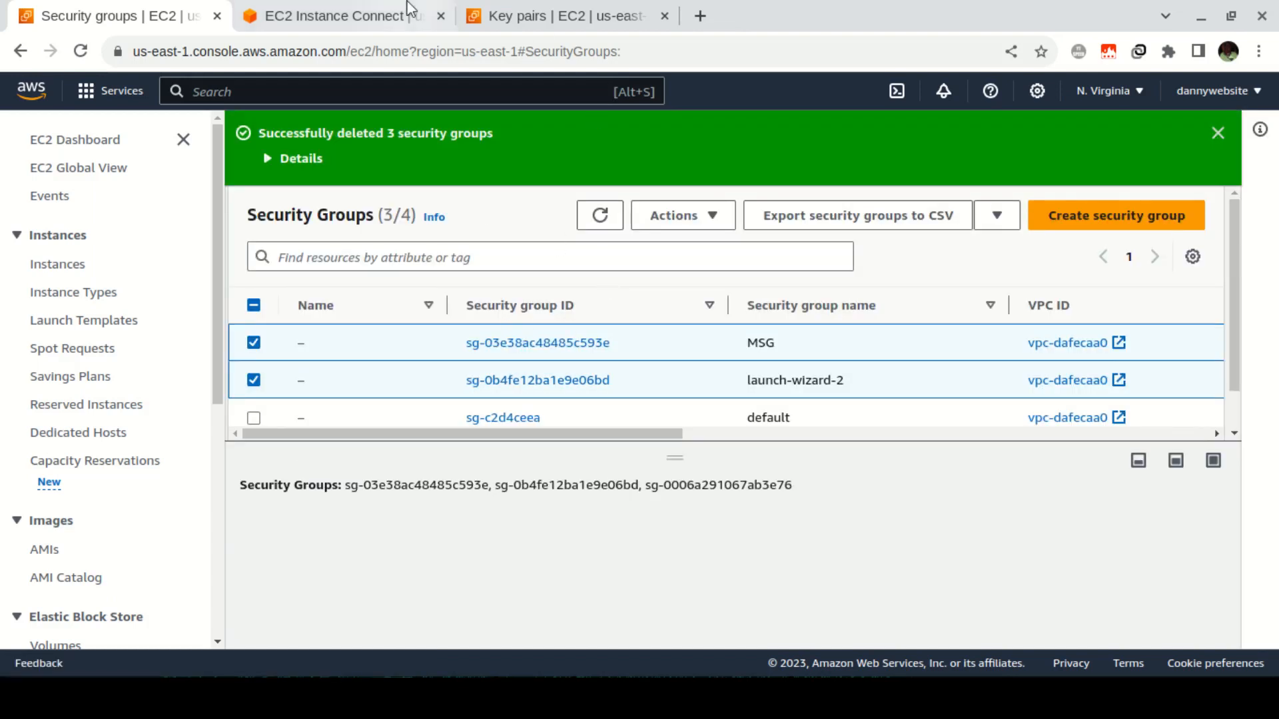
# Step: Delete the key pairs keypair and trainingkey, confirming with "Delete", and return to the EC2 dashboard
pyautogui.click(566, 24)
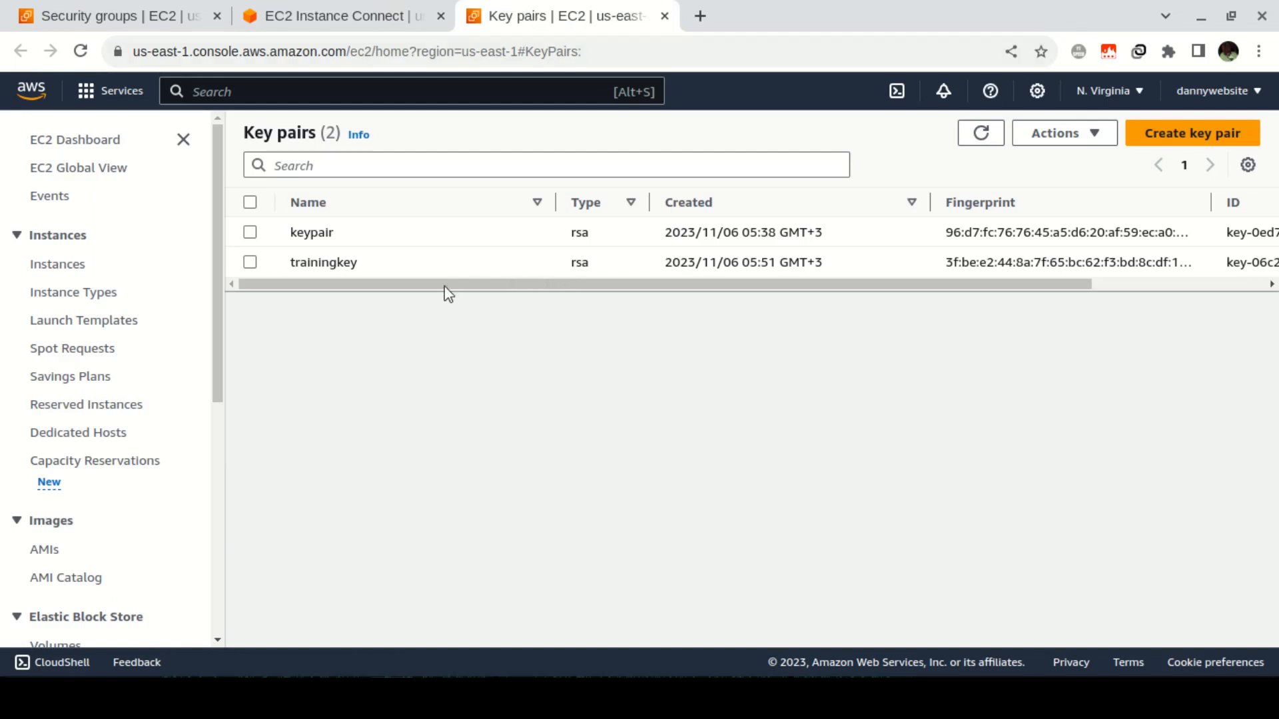
pyautogui.click(250, 202)
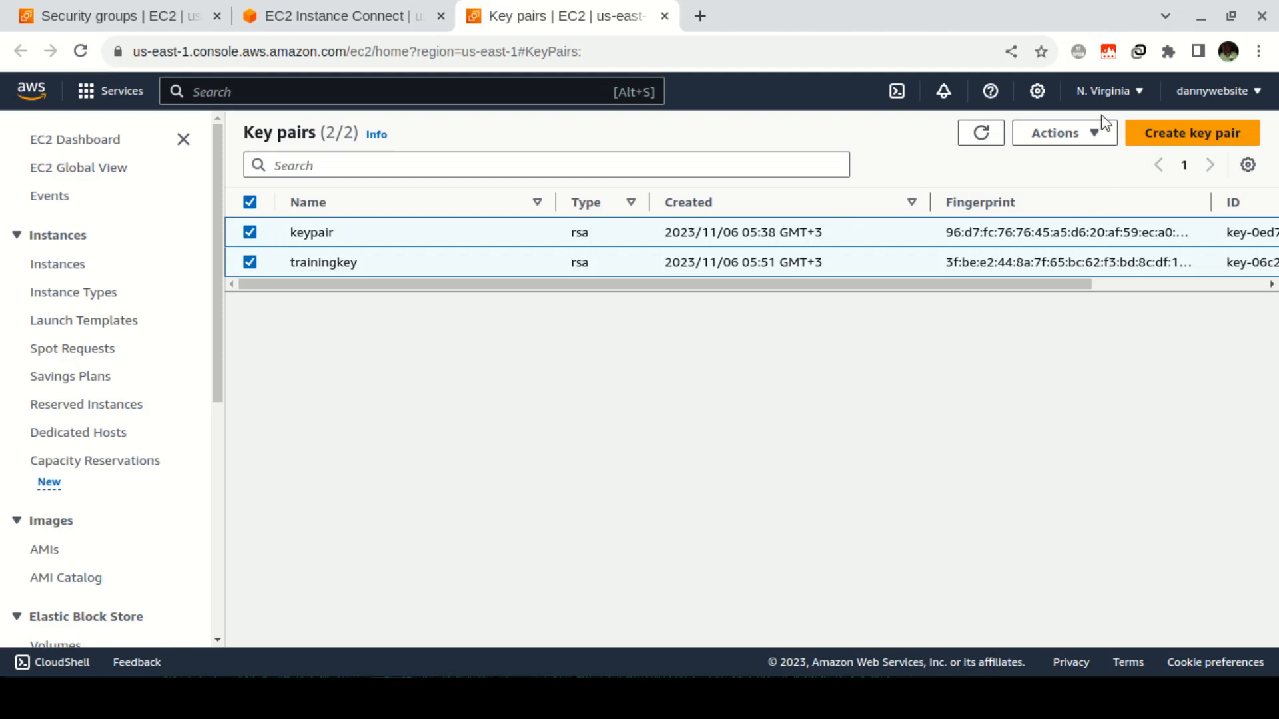
pyautogui.click(1088, 133)
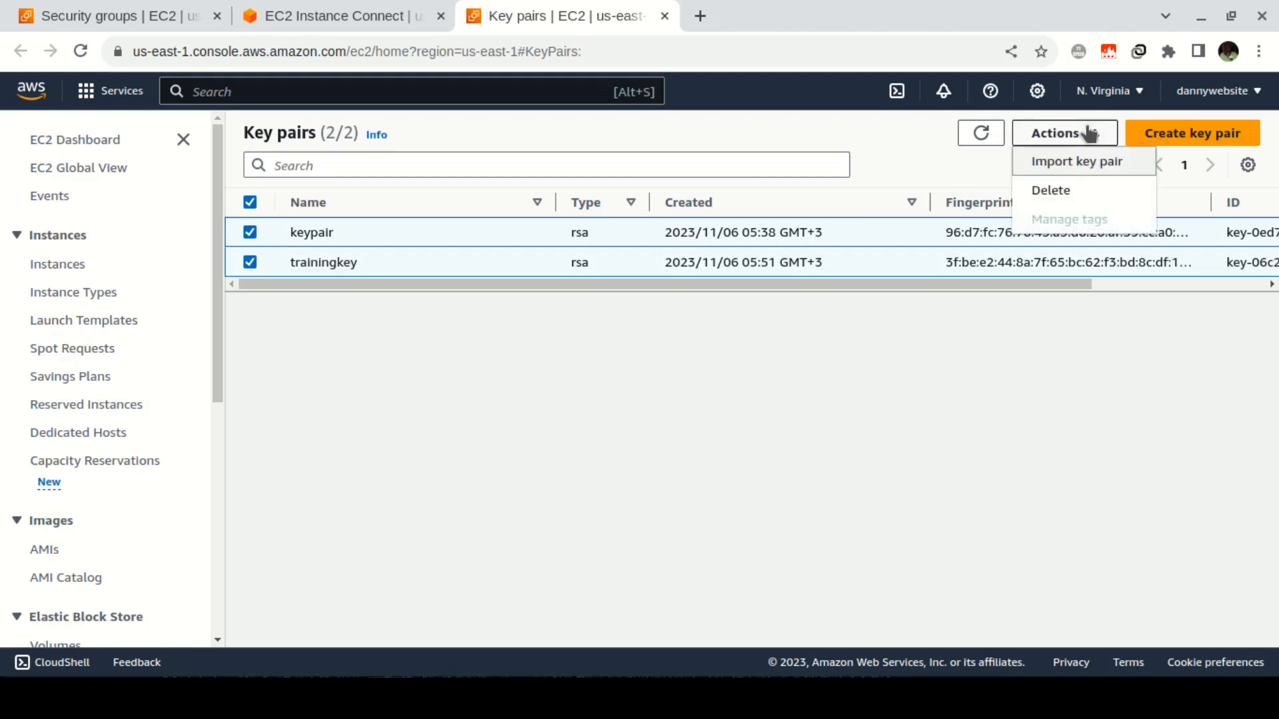
pyautogui.click(1072, 191)
pyautogui.click(704, 393)
pyautogui.write('Delete')
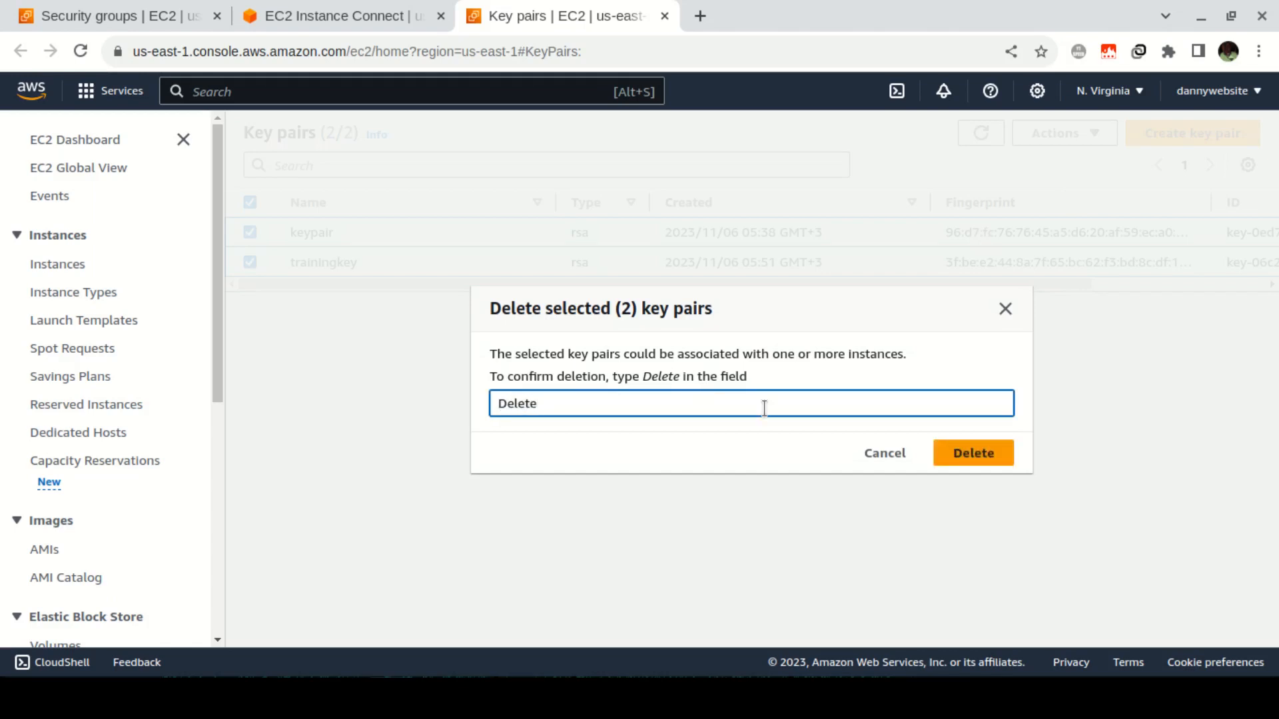
pyautogui.click(973, 453)
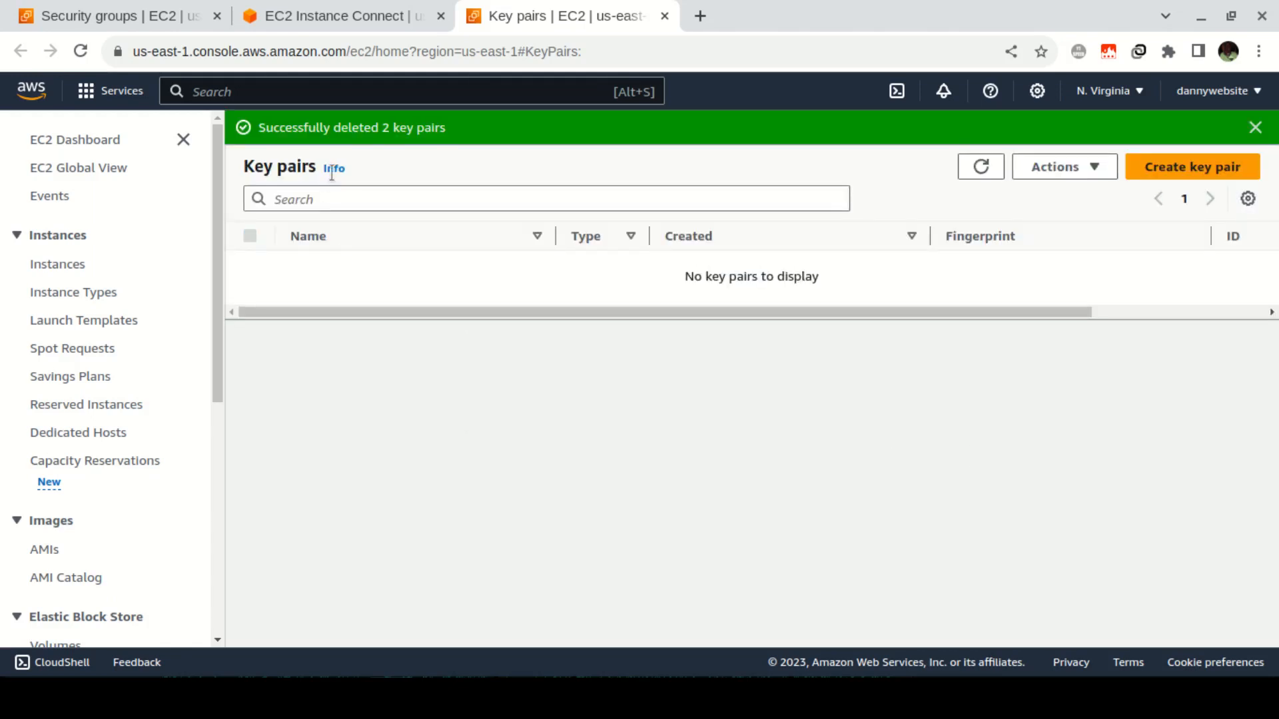
pyautogui.click(85, 142)
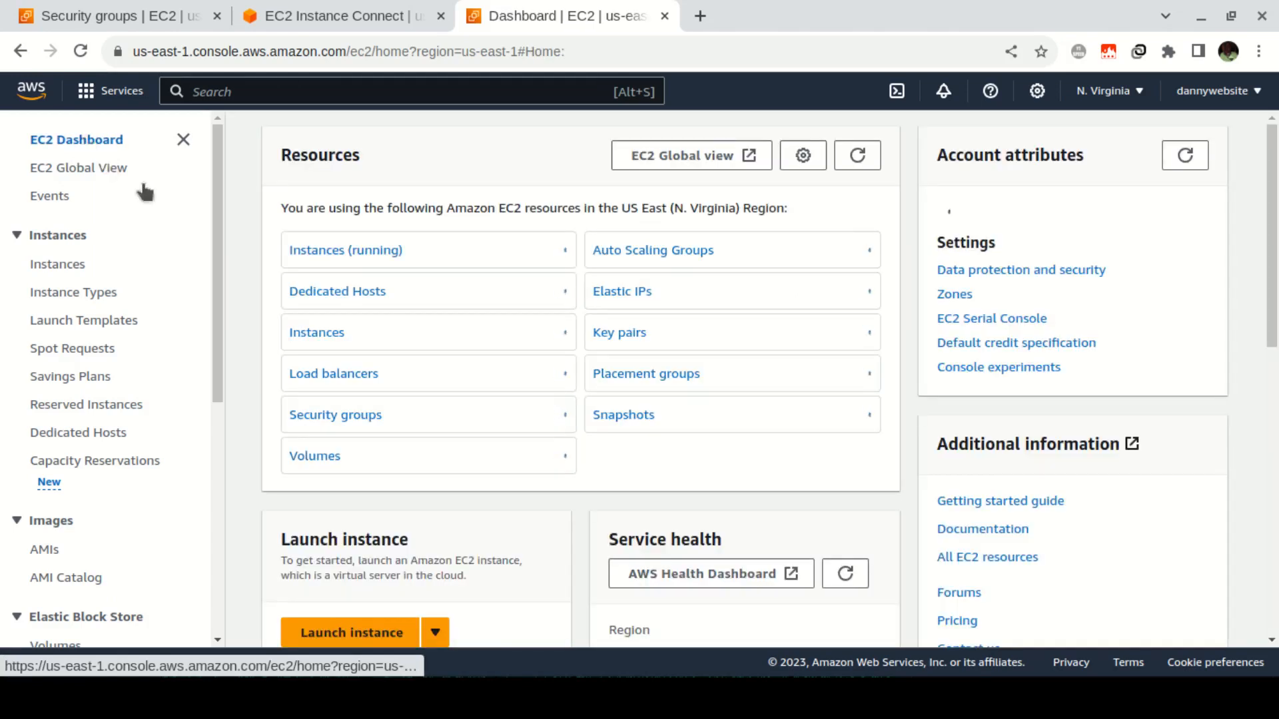